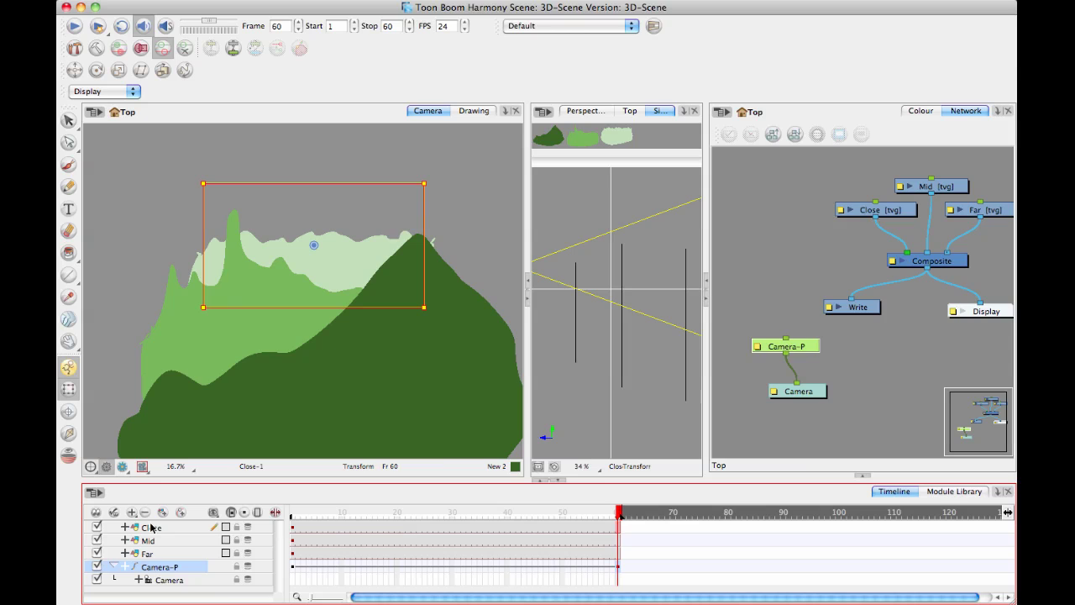
left_click(97, 527)
left_click(96, 540)
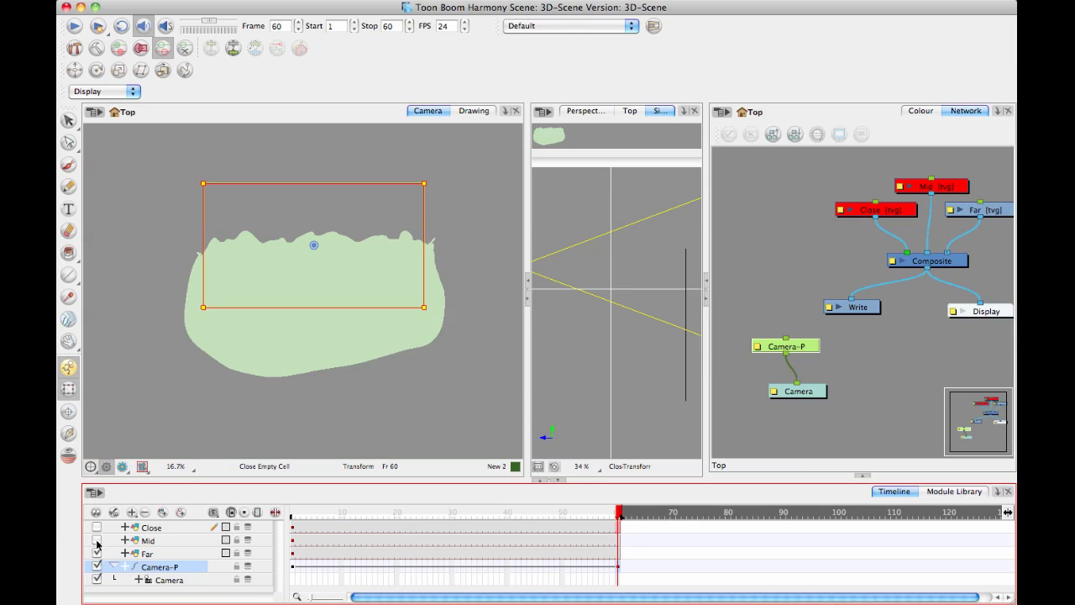
left_click(97, 553)
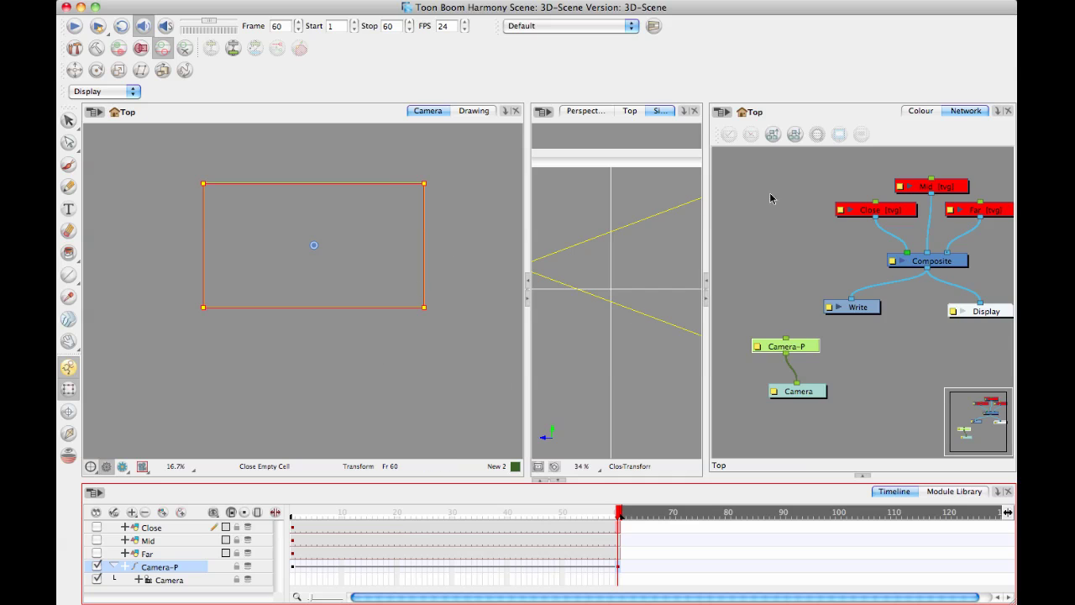
left_click(802, 239)
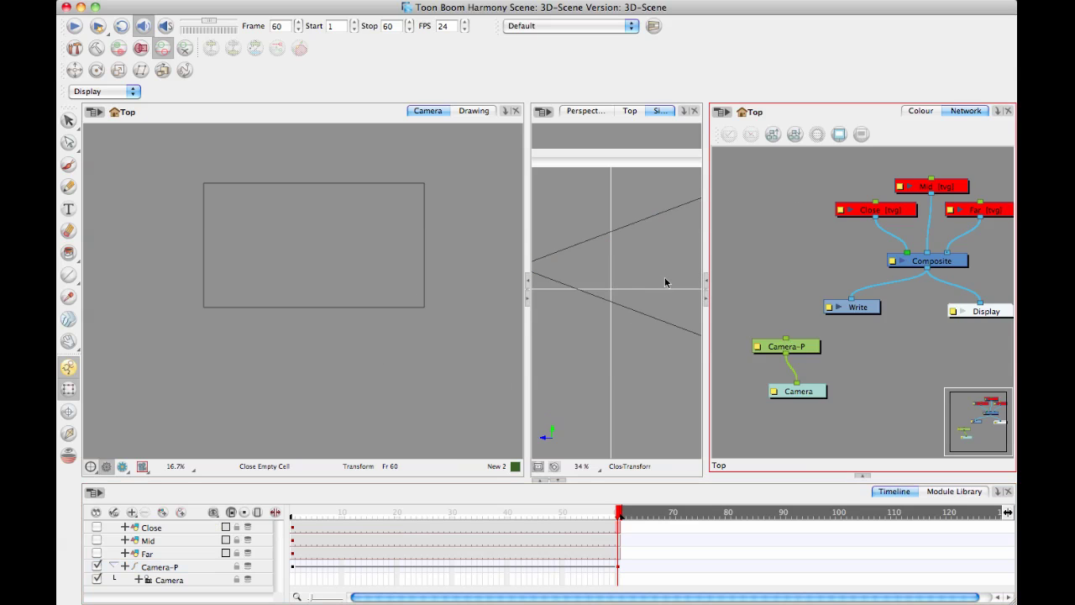
left_click(96, 528)
left_click(97, 540)
left_click(96, 553)
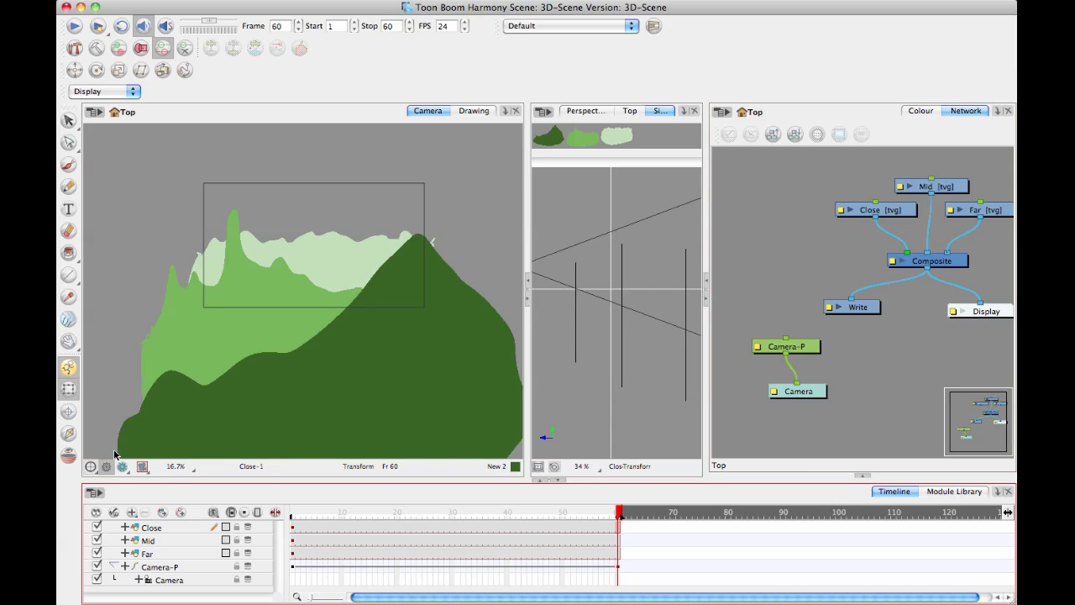
Hide the Far, Mid and Close layers in the timeline
left_click(97, 553)
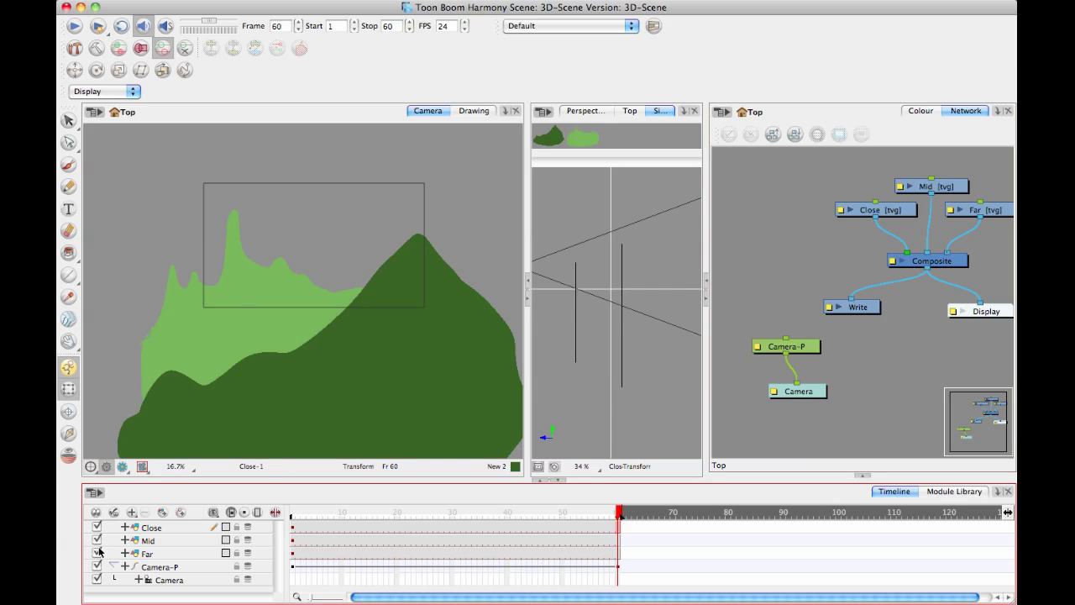
left_click(97, 540)
left_click(96, 527)
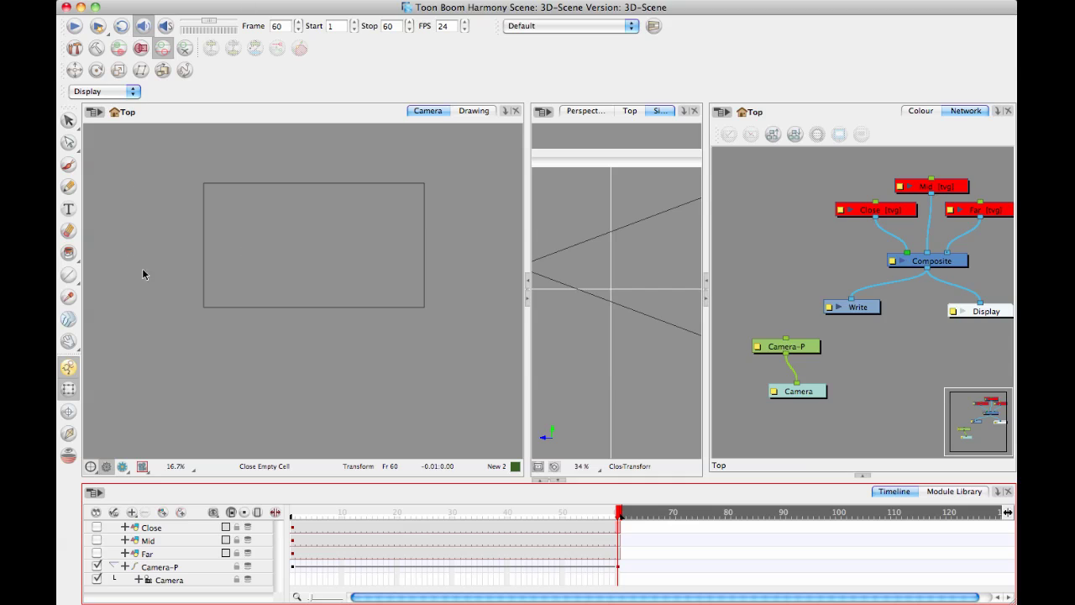
Choose the Rectangle tool and add a new drawing layer named Wall1
left_click(69, 274)
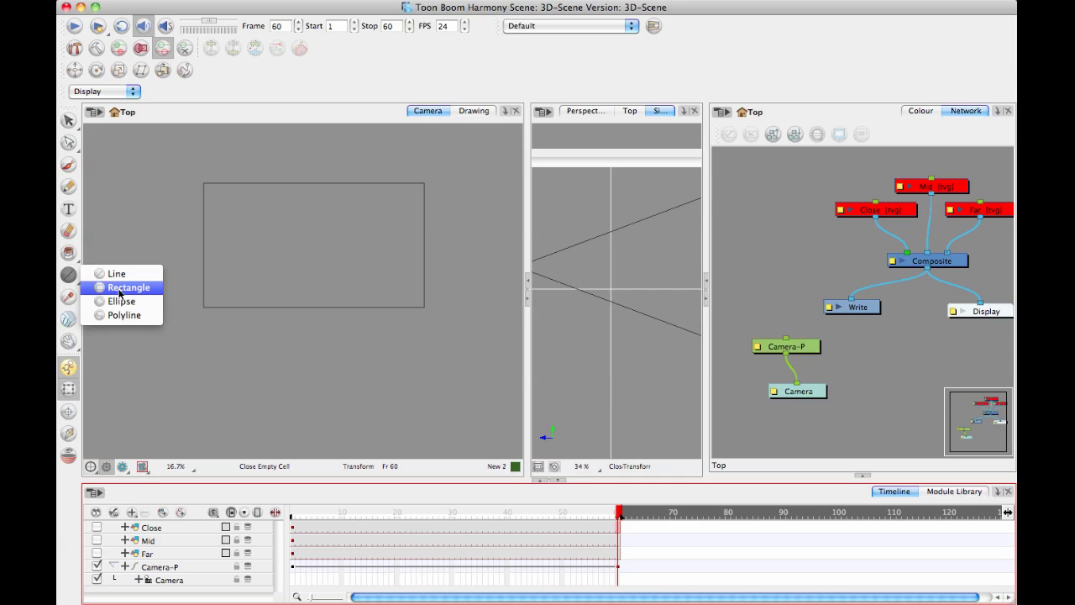
left_click(118, 287)
left_click(162, 512)
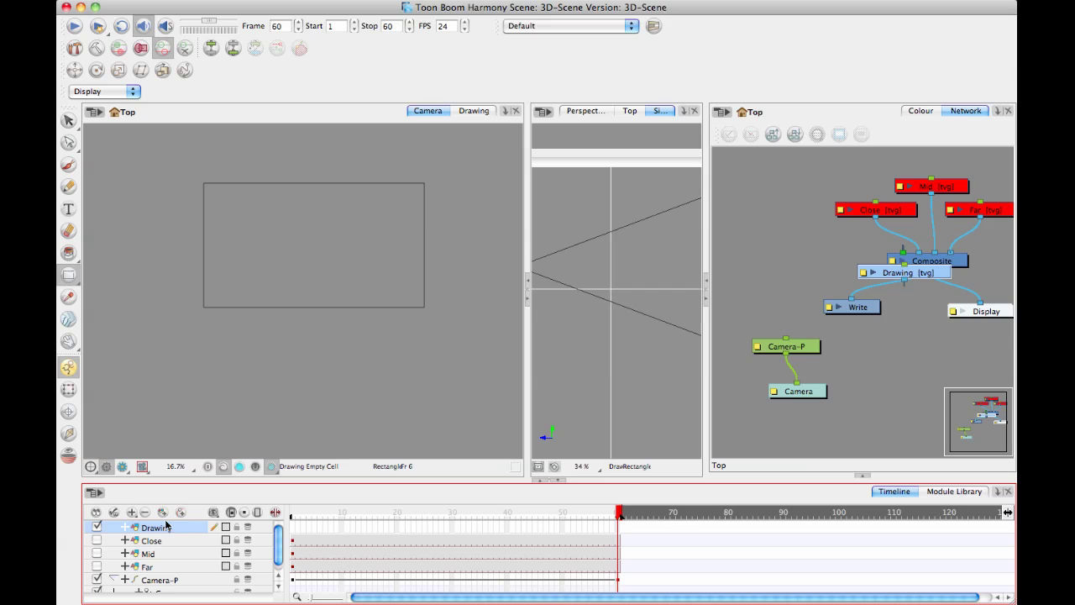
double_click(155, 527)
type("Wall1")
key("Return")
Add a new black colour swatch and draw a tall rectangle for the wall near the middle of the camera frame
key("2")
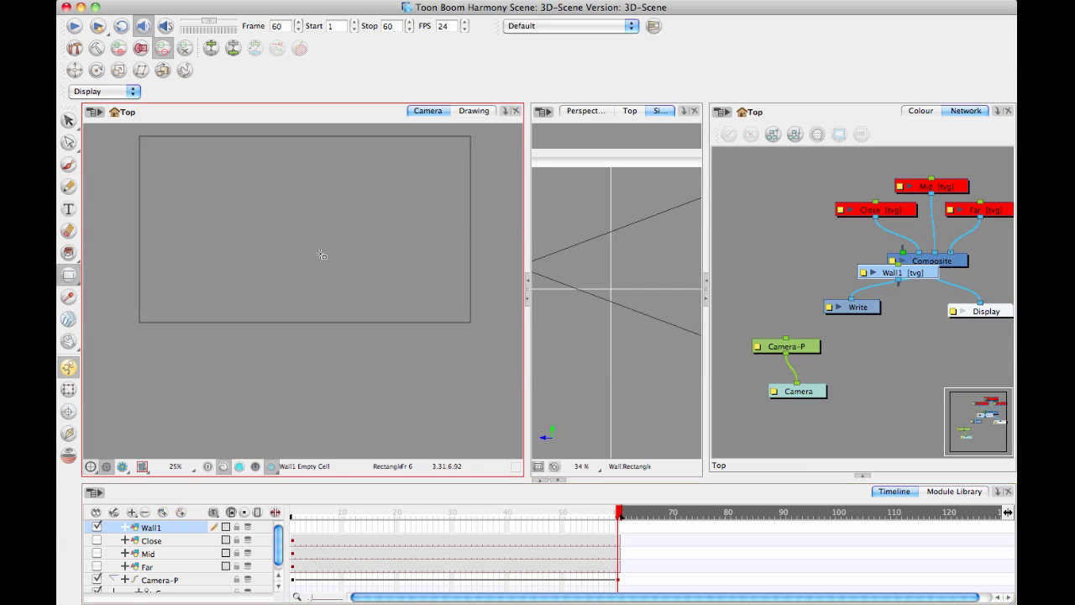
left_click_drag(294, 232, 294, 277)
left_click(920, 112)
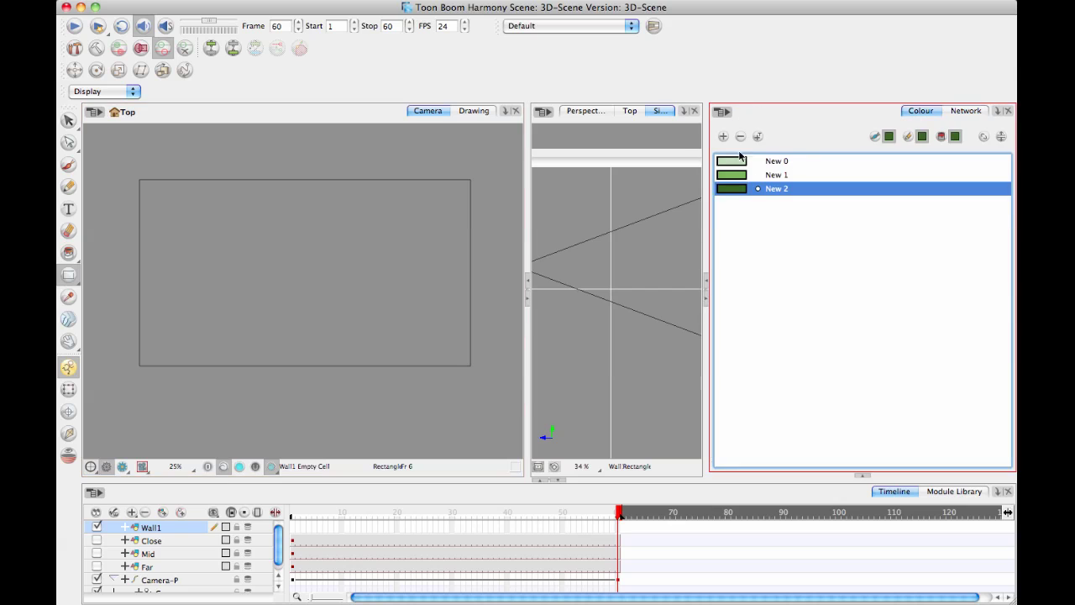
double_click(734, 204)
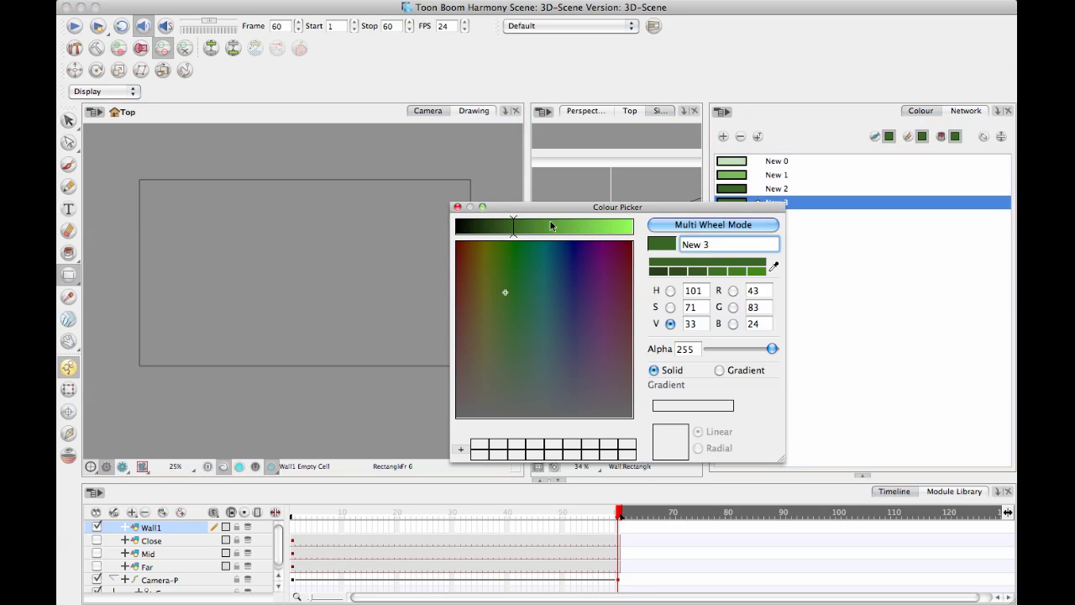
left_click_drag(550, 221, 393, 215)
left_click(457, 207)
left_click_drag(274, 195, 370, 350)
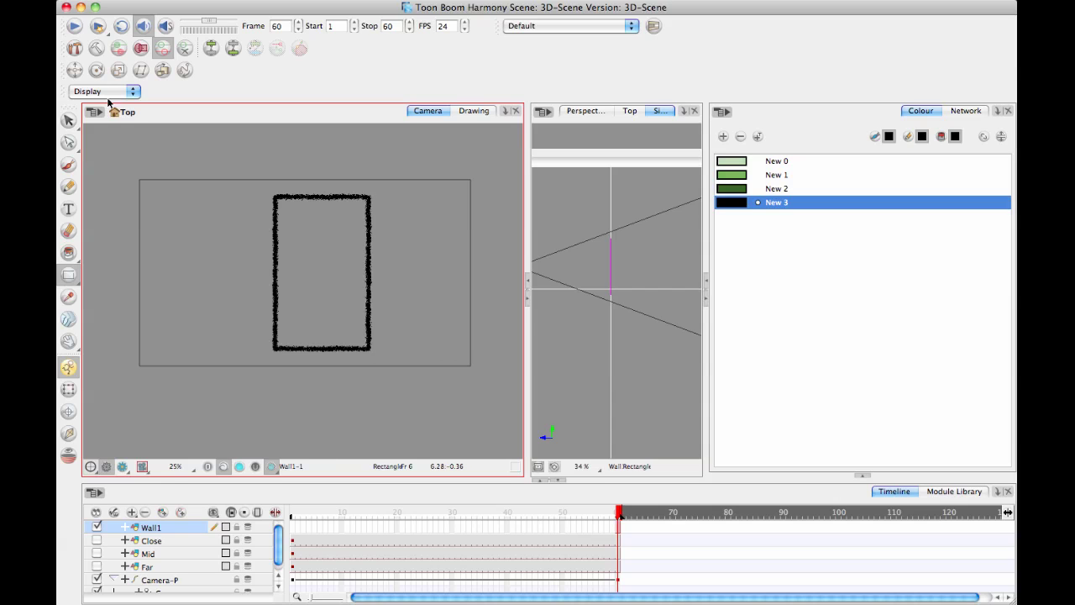
Select the wall rectangle, set its outline to No Opacity Texture and make the line thinner
left_click(69, 121)
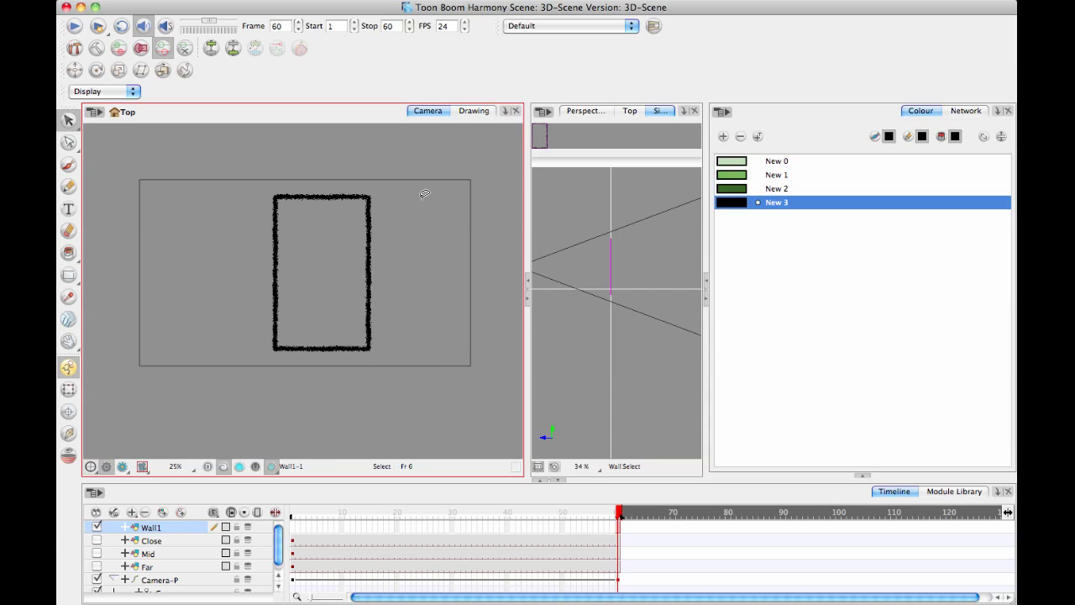
left_click_drag(288, 161, 287, 226)
left_click(863, 475)
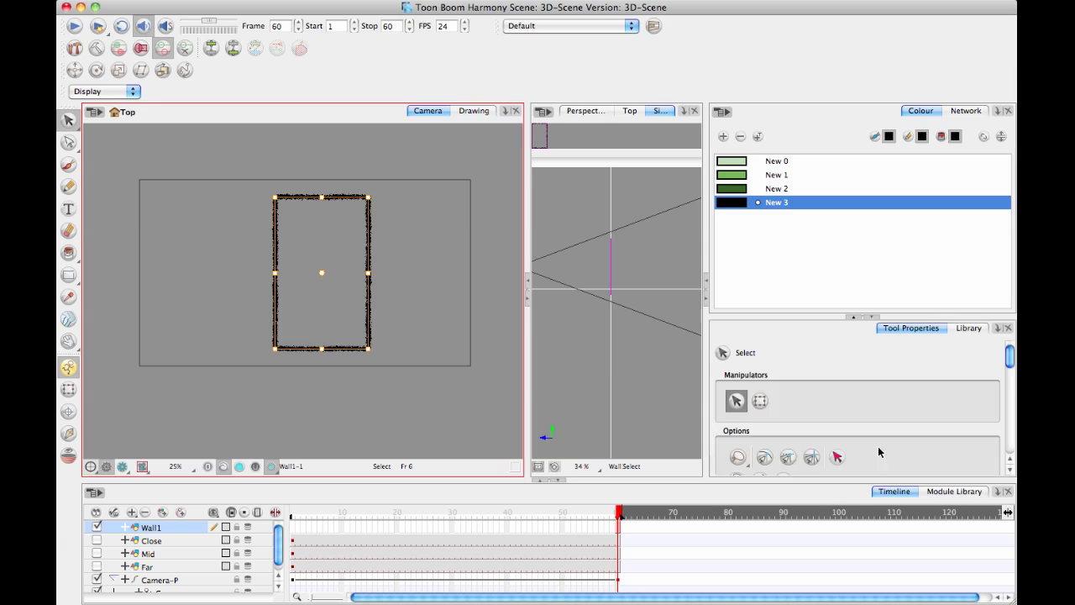
left_click(1009, 384)
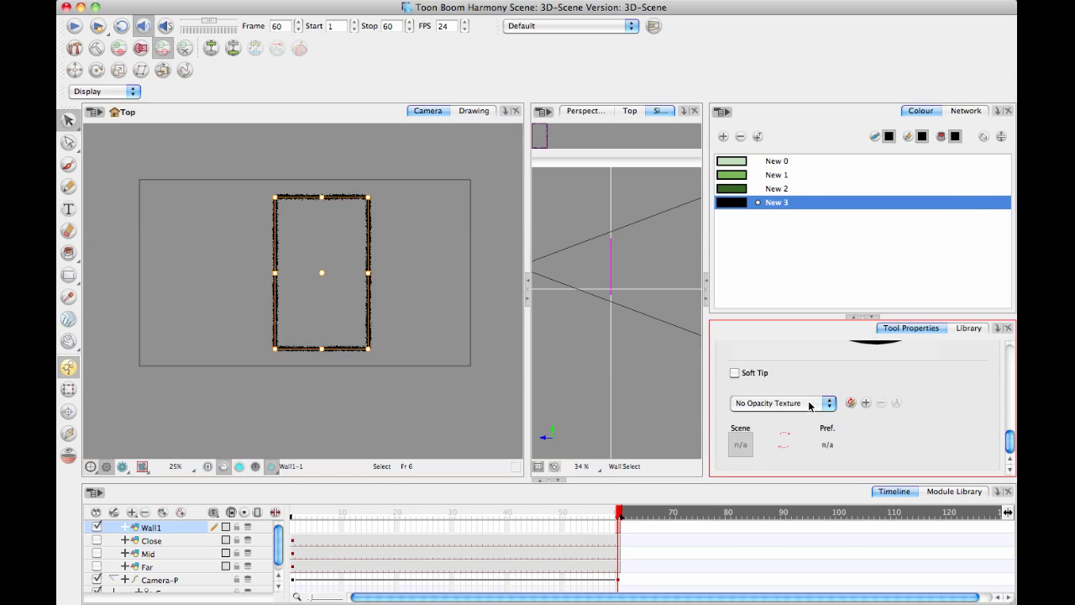
left_click(781, 401)
left_click(786, 374)
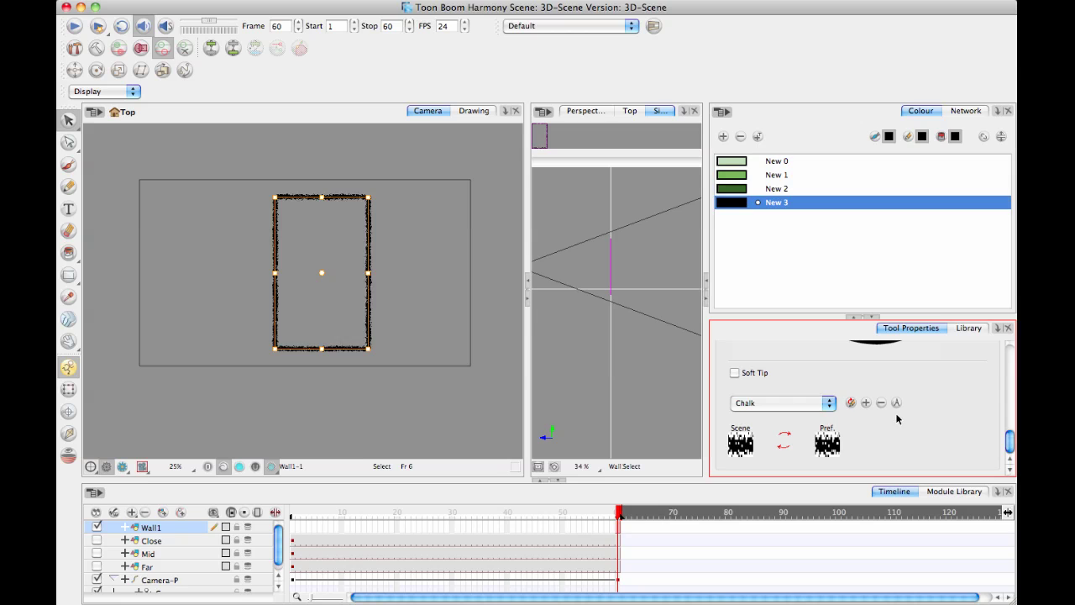
left_click(819, 403)
left_click(769, 365)
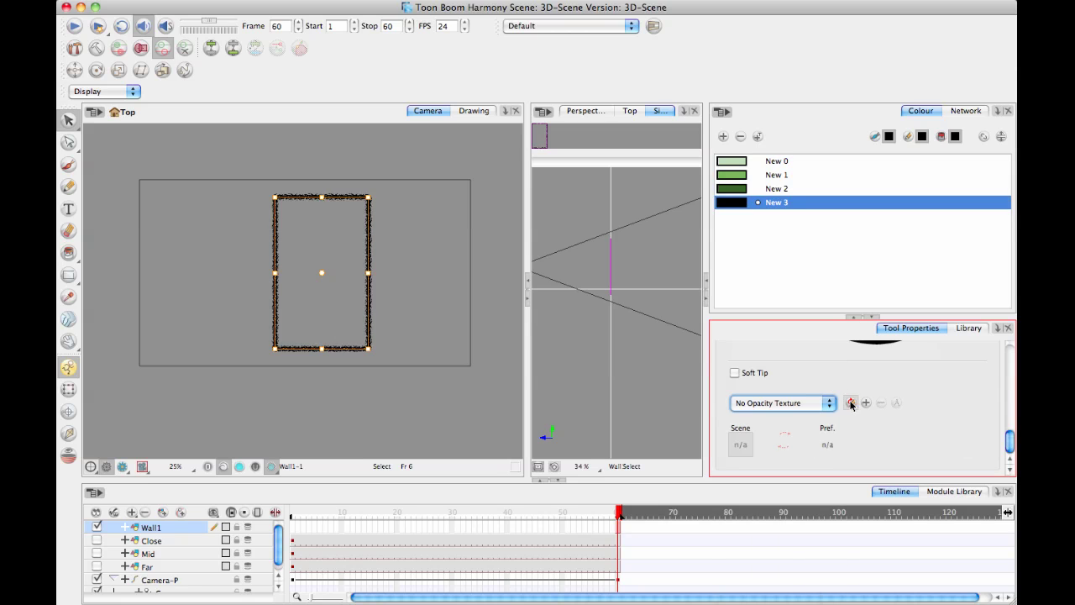
mouse_move(1008, 444)
left_mouse_down()
mouse_move(1008, 398)
mouse_move(1008, 419)
left_mouse_up()
left_click_drag(775, 391, 779, 427)
left_click(325, 190)
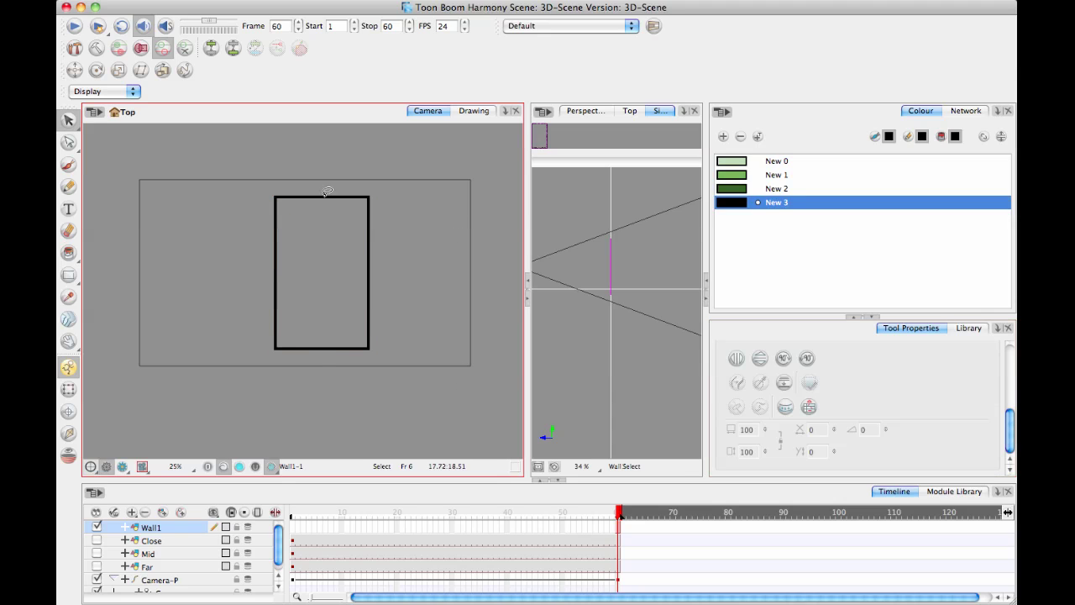
Set the Rectangle tool's pencil to No Opacity Texture at size 28.3 and draw a small window in the wall's upper-left area
left_click(68, 274)
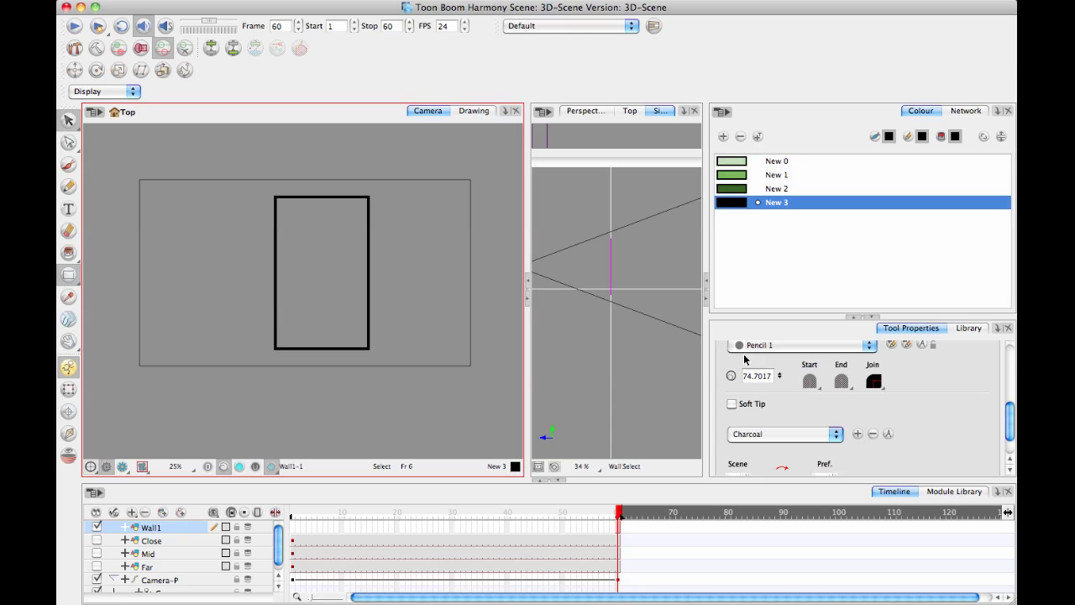
left_click(811, 431)
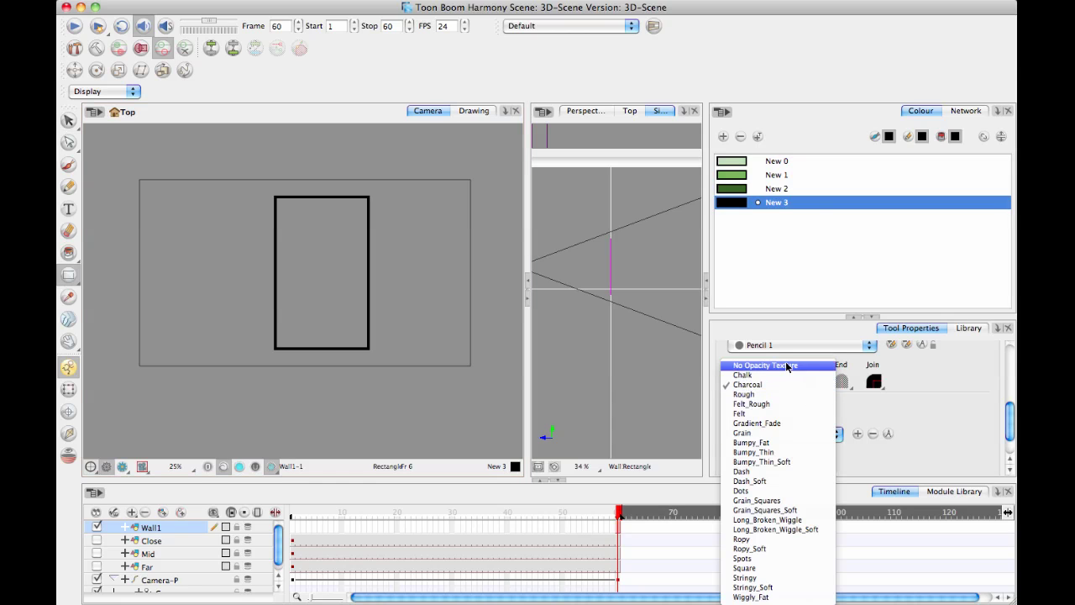
left_click(790, 361)
left_click_drag(780, 375, 782, 424)
mouse_move(293, 211)
left_mouse_down()
mouse_move(293, 240)
mouse_move(306, 235)
left_mouse_up()
Select the small window and nudge it closer to the wall's upper-left corner
left_click(73, 119)
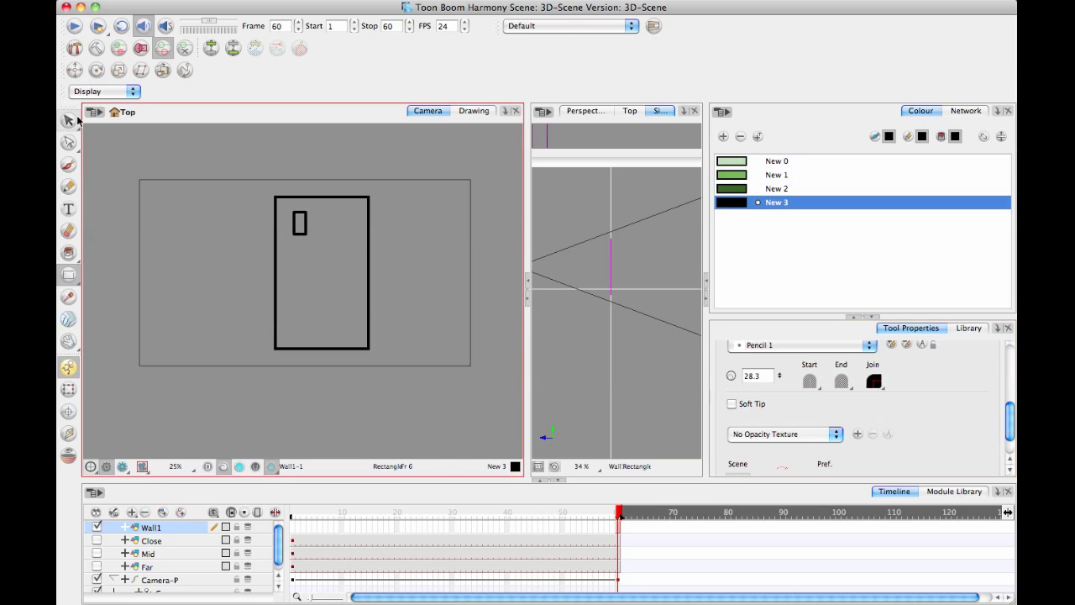
left_click(300, 221)
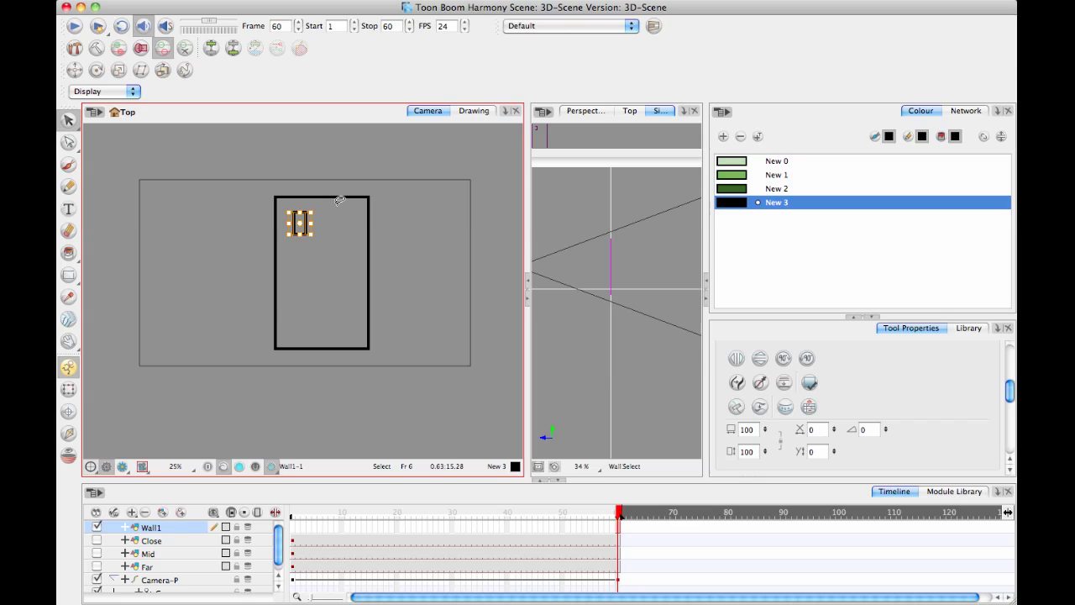
key("Left")
key("Left")
key("Left")
key("Up")
key("Up")
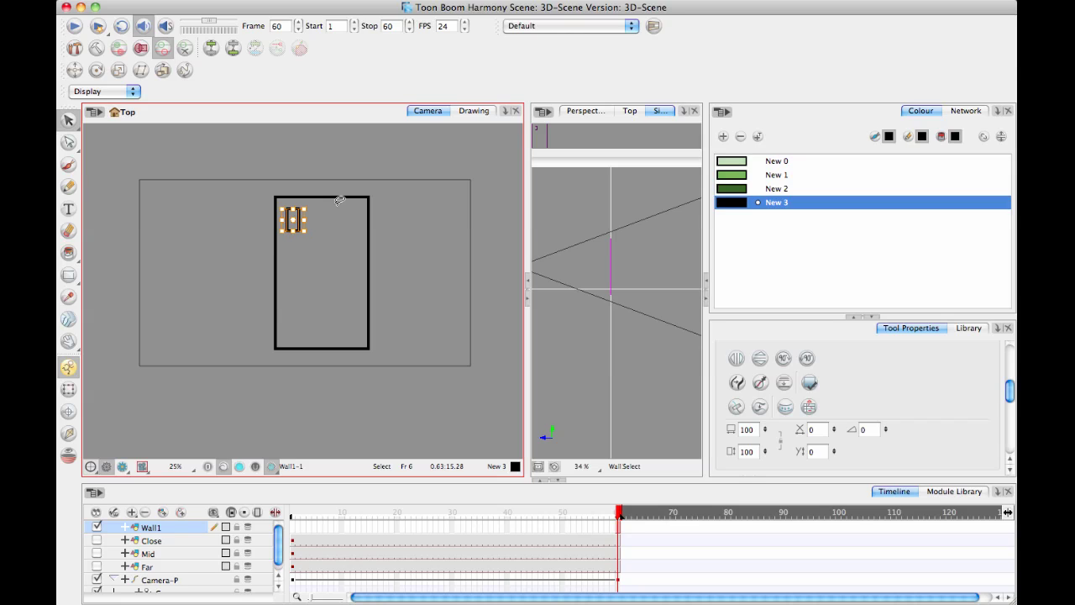
key("Right")
key("Right")
key("Left")
key("Left")
Duplicate the window and move the copy to its right as the second window of the top row
key("super+d")
key("Right")
key("Right")
key("Right")
key("Right")
key("Right")
key("Right")
key("Right")
key("Right")
key("Right")
key("Right")
key("Right")
key("Right")
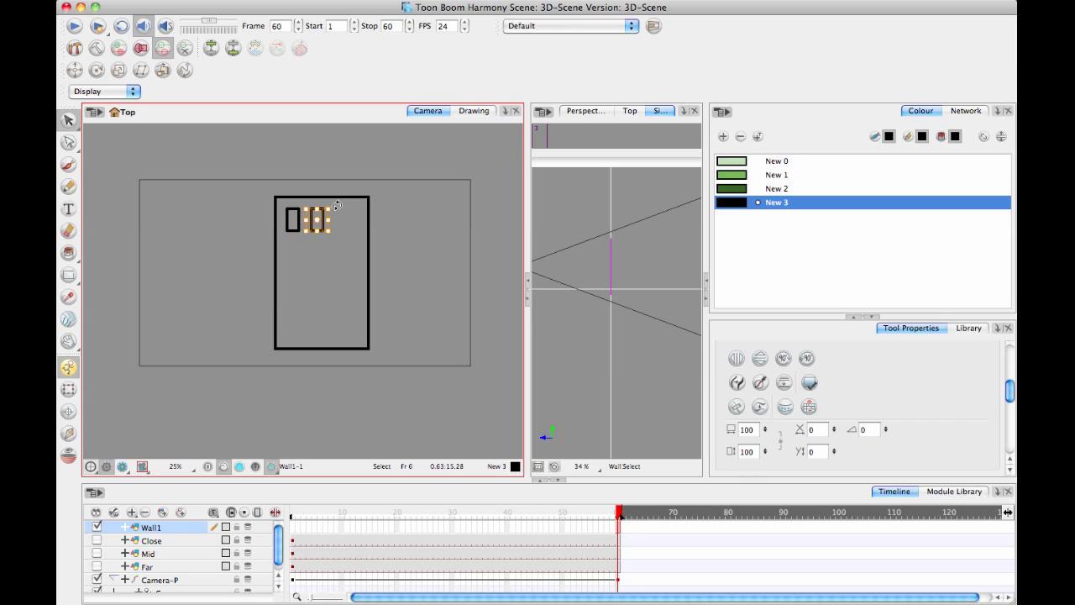
Duplicate the second window and move the copy right as the third window of the top row
key("Right")
key("Right")
key("Down")
key("Down")
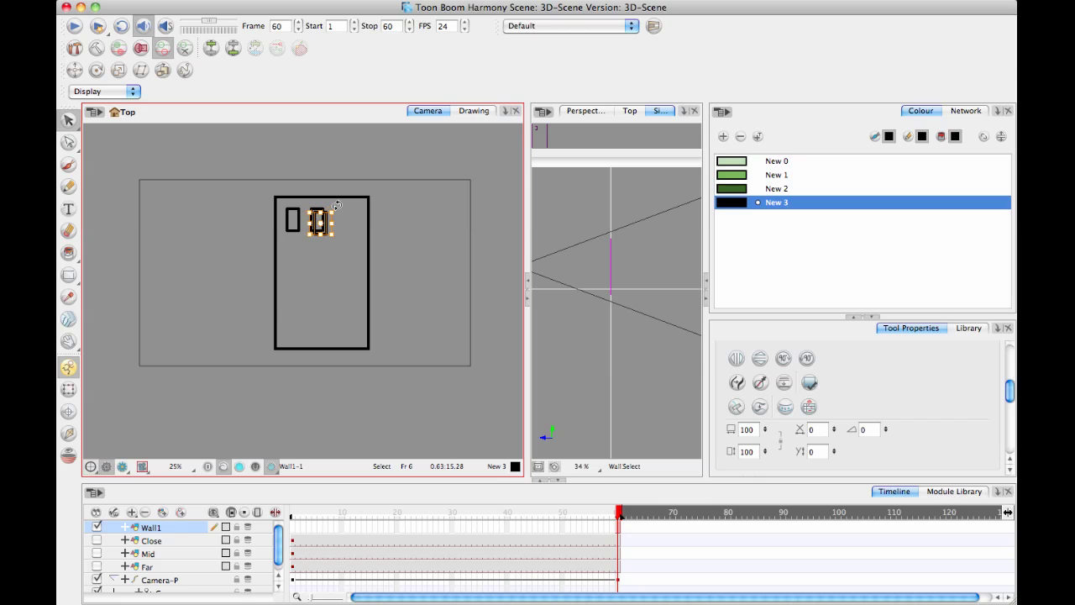
key("Right")
key("Right")
key("Right")
key("Right")
key("Right")
key("Right")
key("Right")
key("Right")
key("Right")
key("Right")
key("Right")
key("Right")
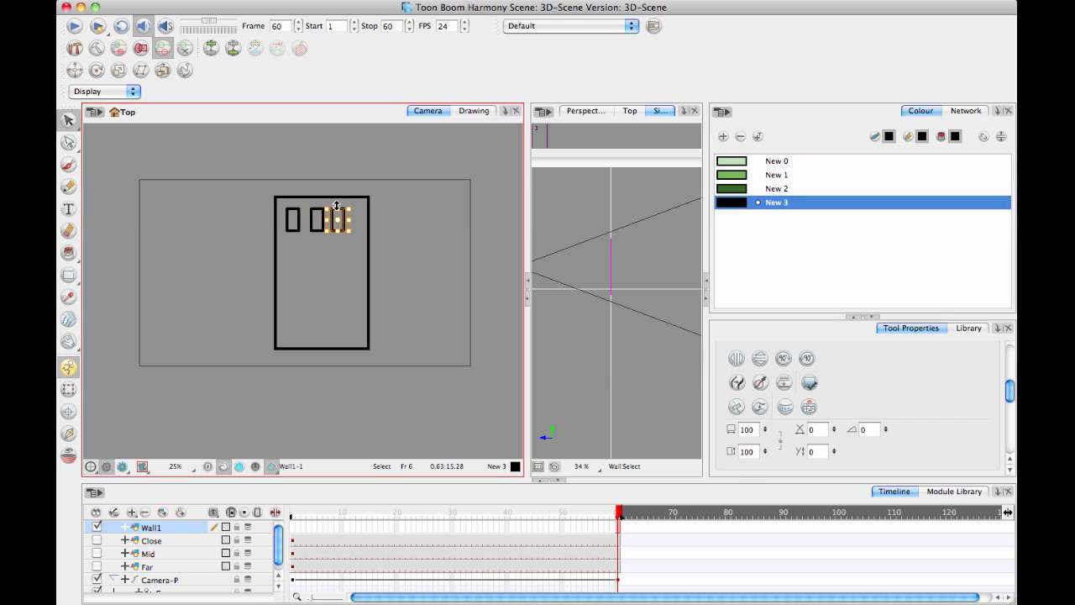
Select the three top windows, centre them in the wall, and place a duplicate below as the second row
left_click(326, 278)
mouse_move(354, 207)
left_mouse_down()
mouse_move(302, 206)
mouse_move(357, 236)
left_mouse_up()
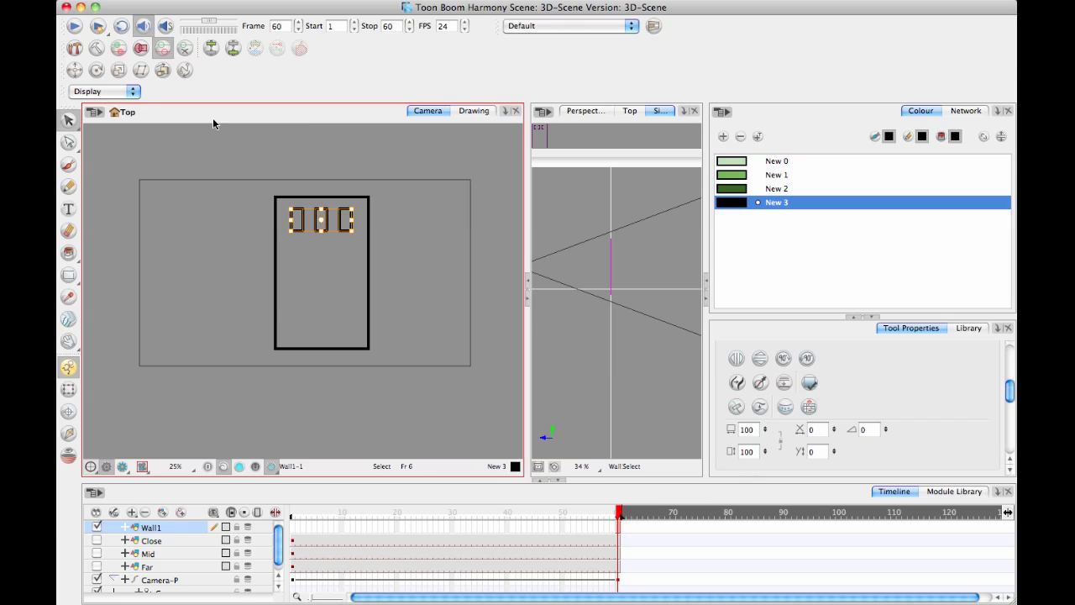
key("Down")
key("Down")
key("Down")
key("Down")
key("Down")
key("Down")
key("Down")
key("Down")
key("Down")
key("Down")
key("Down")
key("Down")
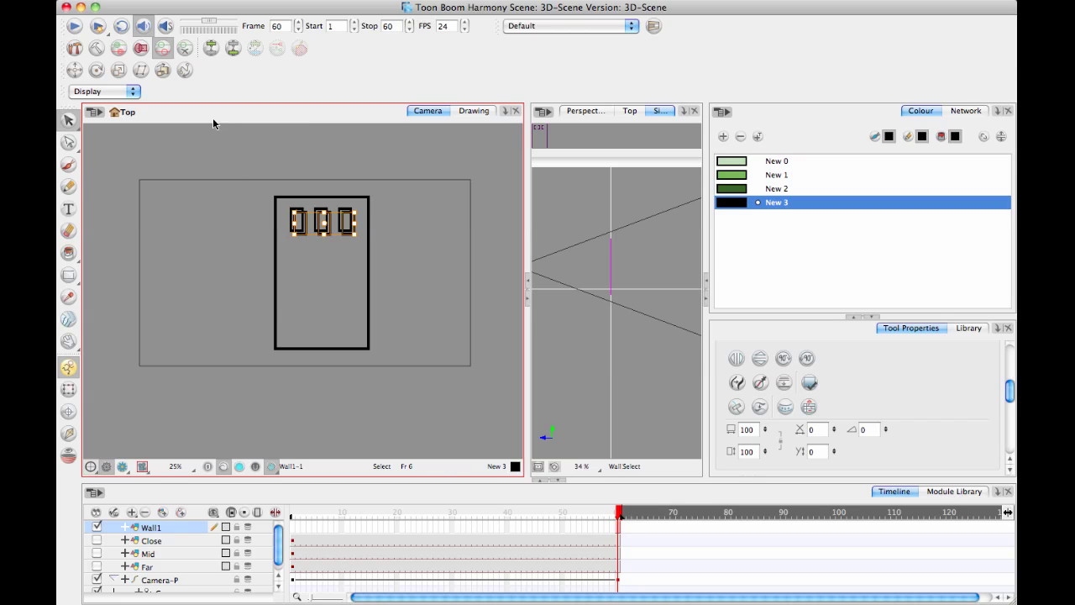
key("Down")
key("Down")
key("Down")
key("Down")
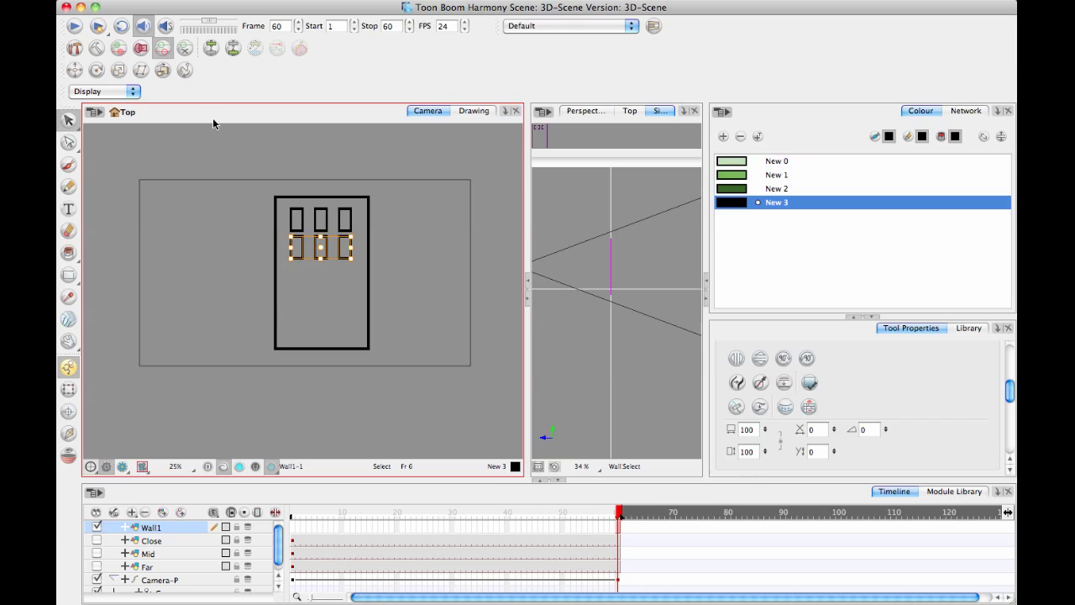
key("Down")
key("Down")
key("Down")
key("Down")
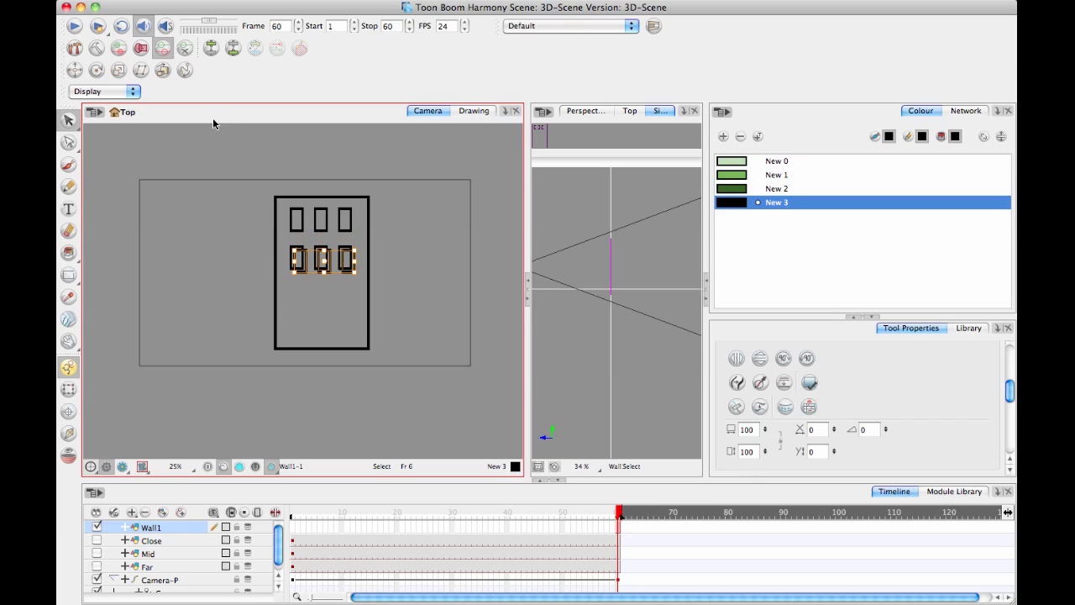
Move the newest copy of the window row down below the second row to form the third row
key("Down")
key("Down")
key("Down")
key("Down")
key("Down")
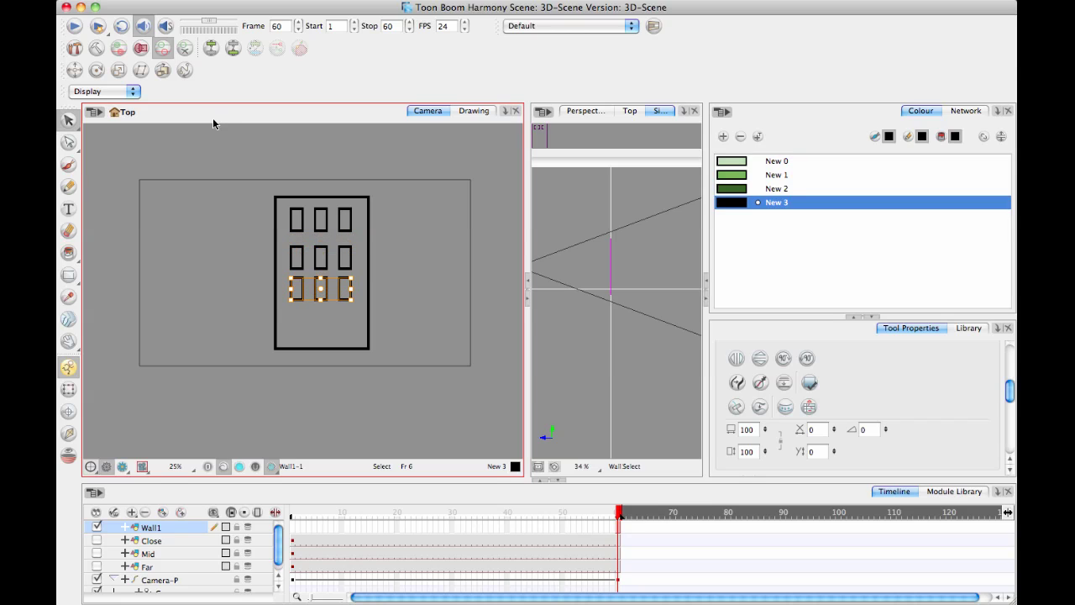
key("Down")
key("Down")
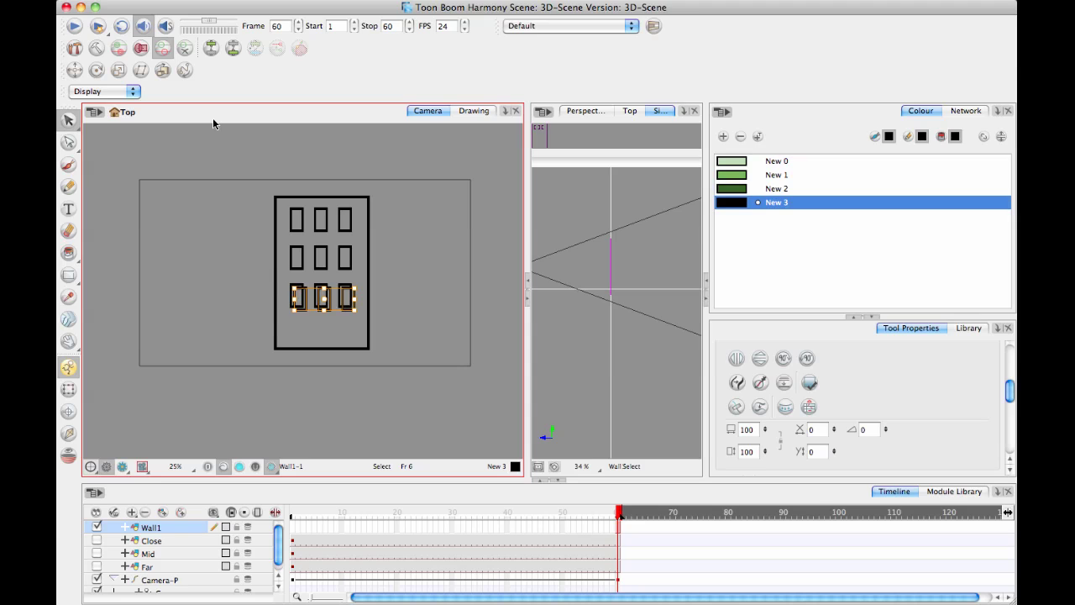
Move the next duplicated window row down to the base of the wall as the fourth row and deselect it
key("Down")
key("Down")
key("Down")
key("Down")
key("Down")
key("Down")
key("Down")
key("Down")
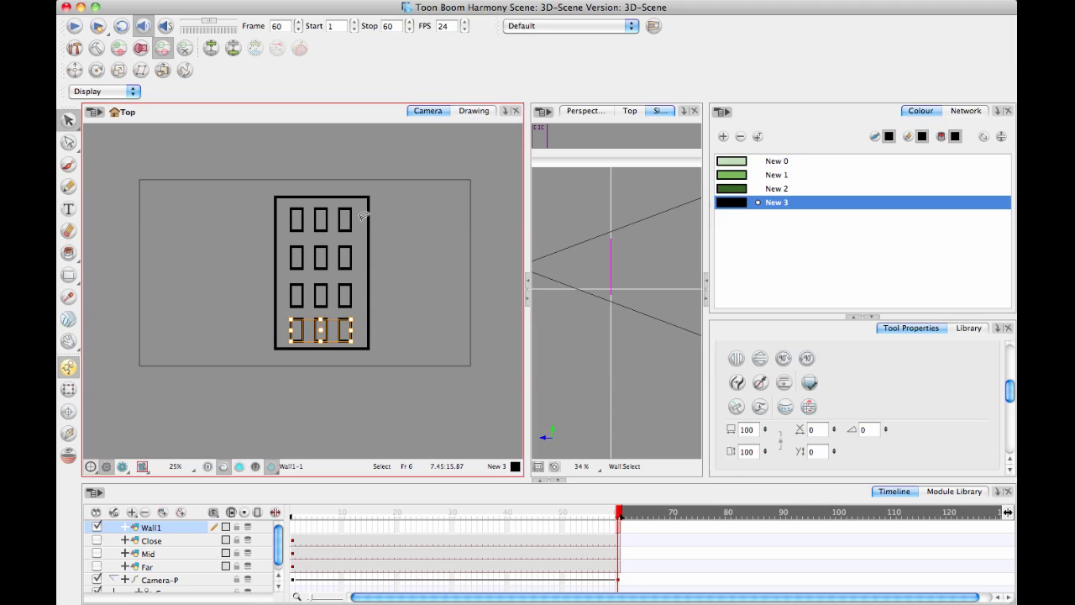
left_click(389, 398)
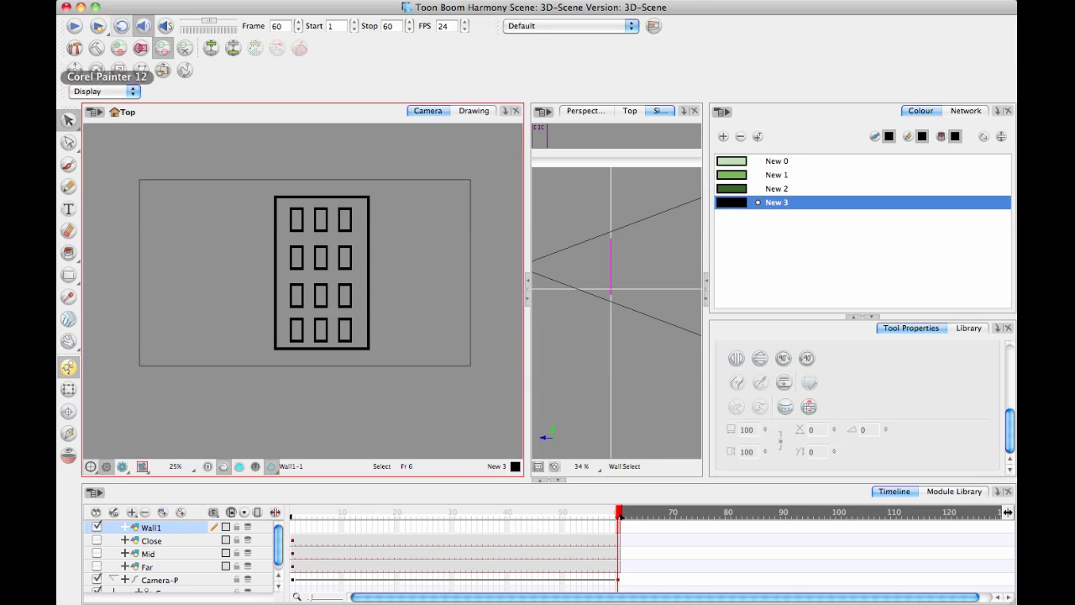
Extend the wall outline downward by moving its two bottom corner points with the Contour Editor, leaving more space below the windows
left_click(69, 142)
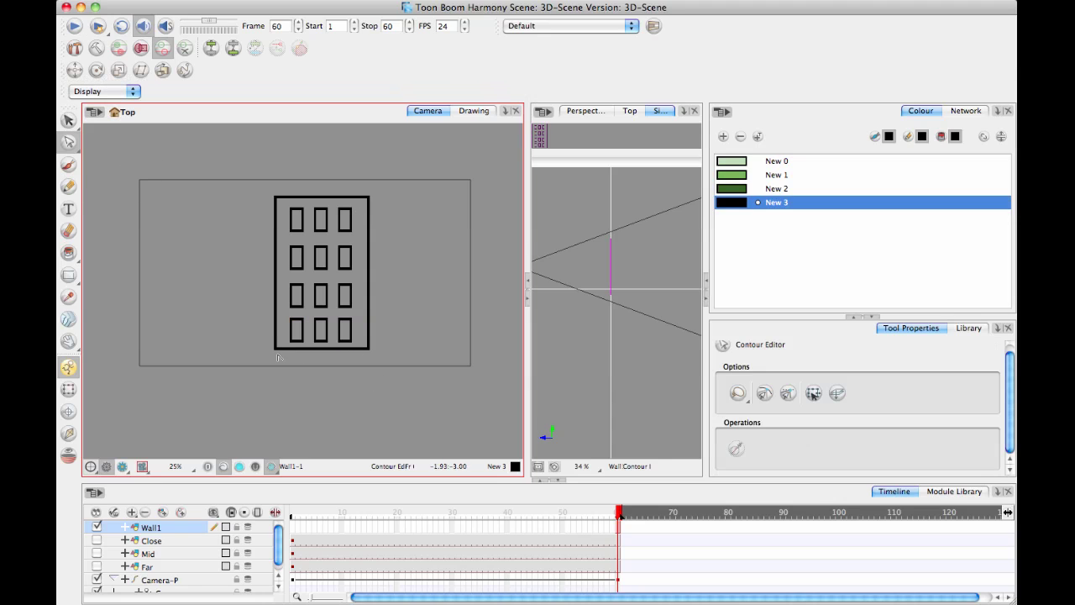
left_click(304, 340)
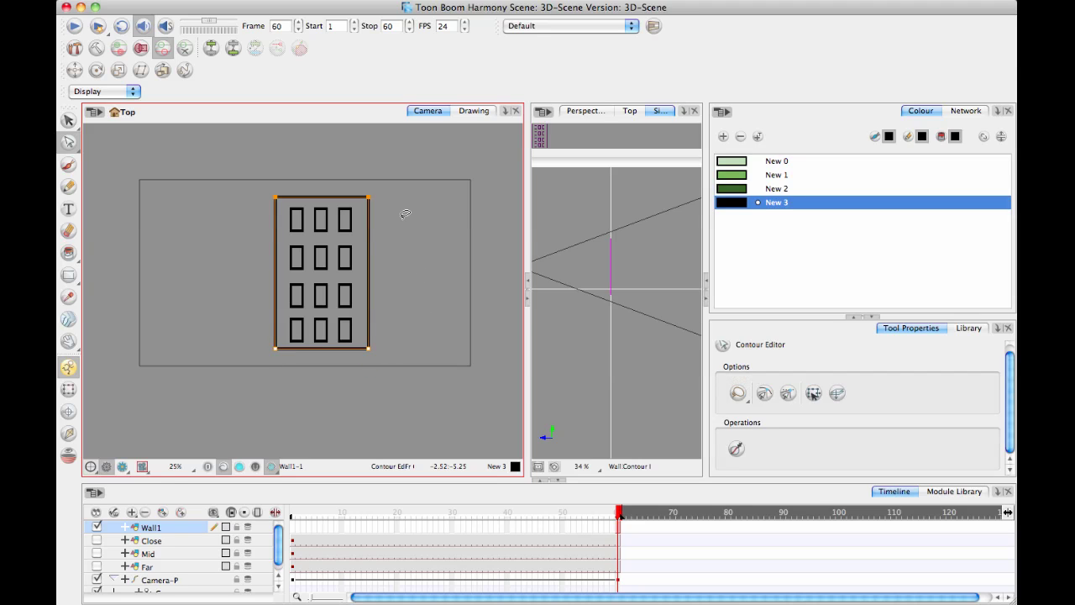
key("Down")
key("Down")
key("Down")
key("Down")
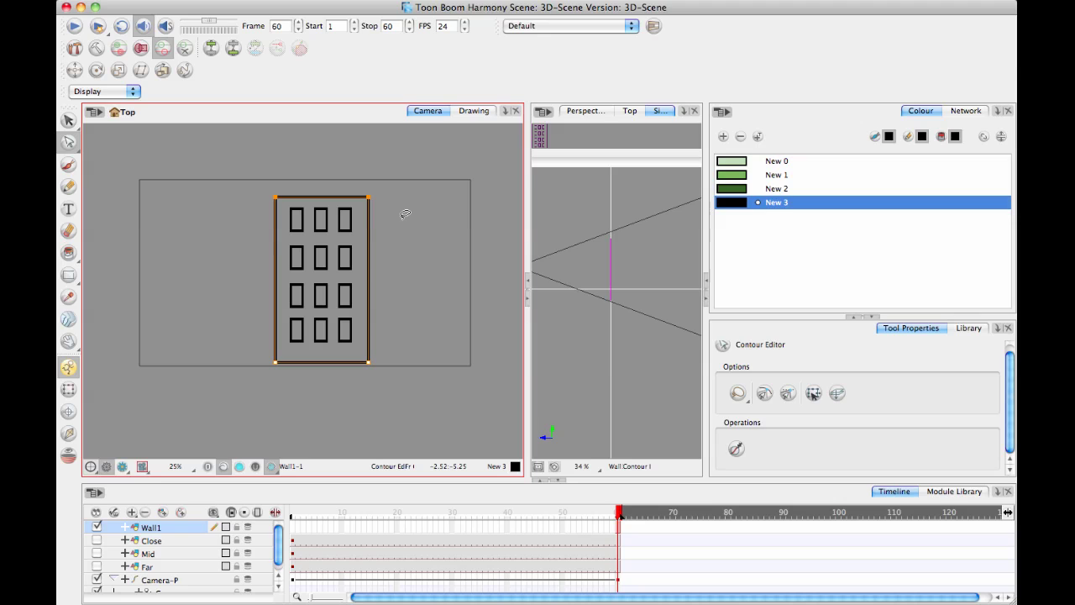
left_click(417, 294)
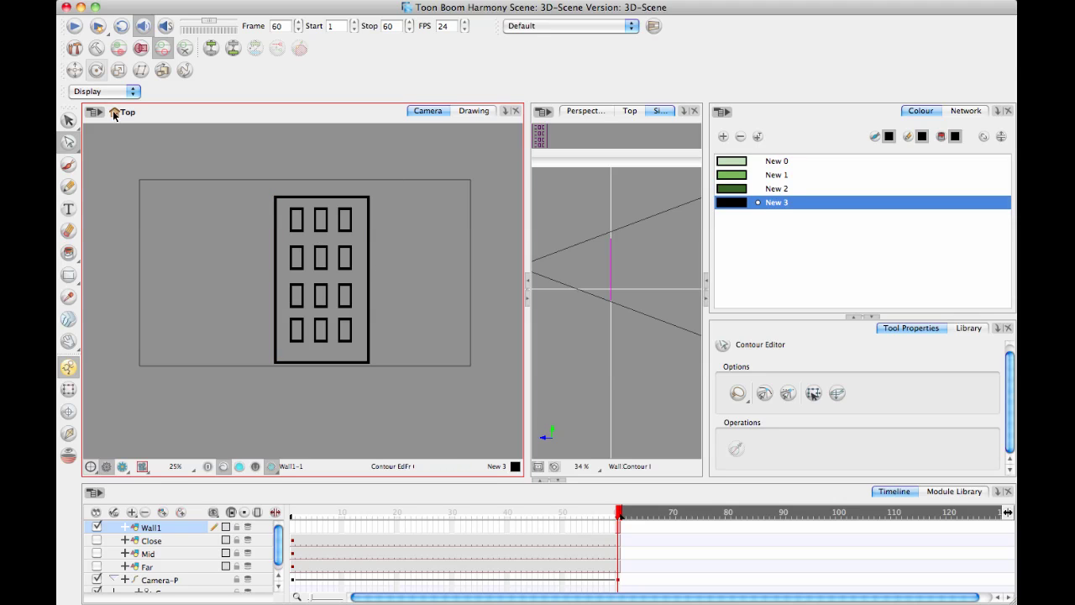
Create a light grey colour swatch (RGB 180) and fill the unpainted wall area around the windows with it
left_click(69, 252)
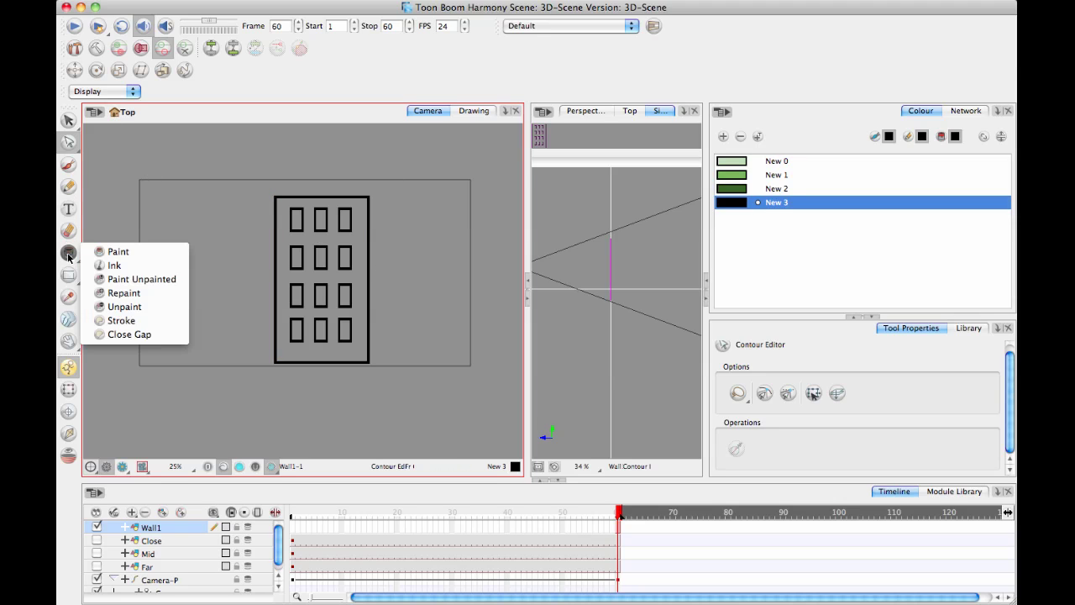
left_click(122, 278)
left_click(722, 136)
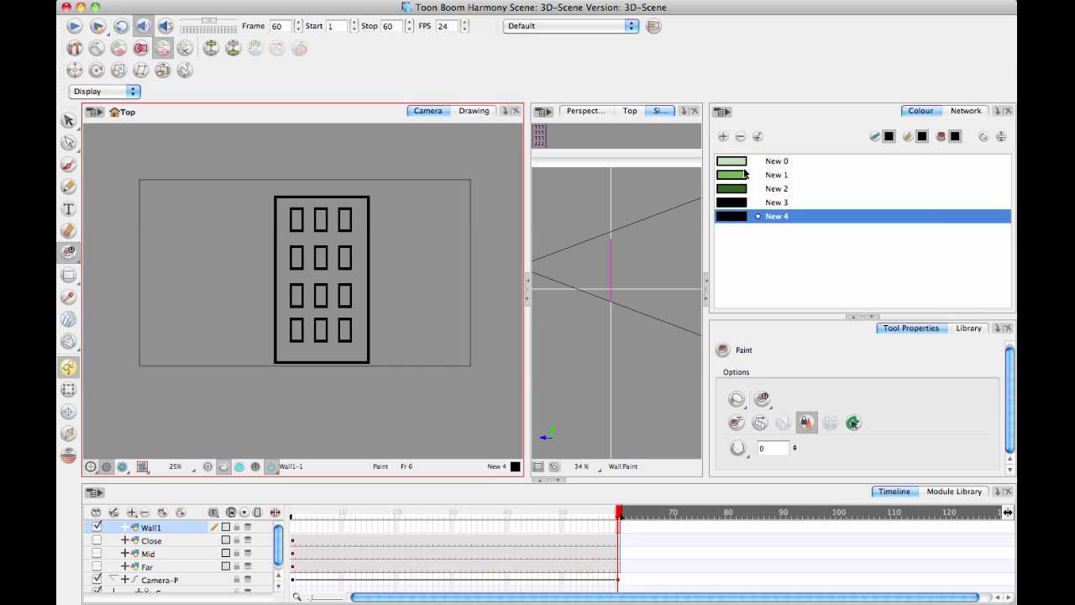
double_click(737, 216)
left_click_drag(592, 232, 557, 232)
left_click(457, 206)
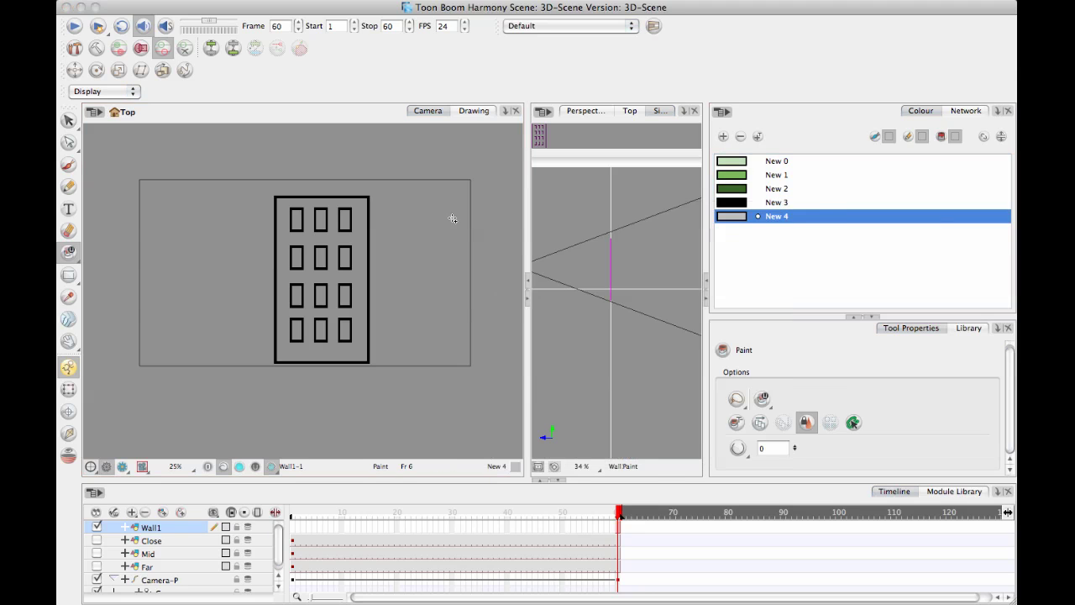
left_click(335, 356)
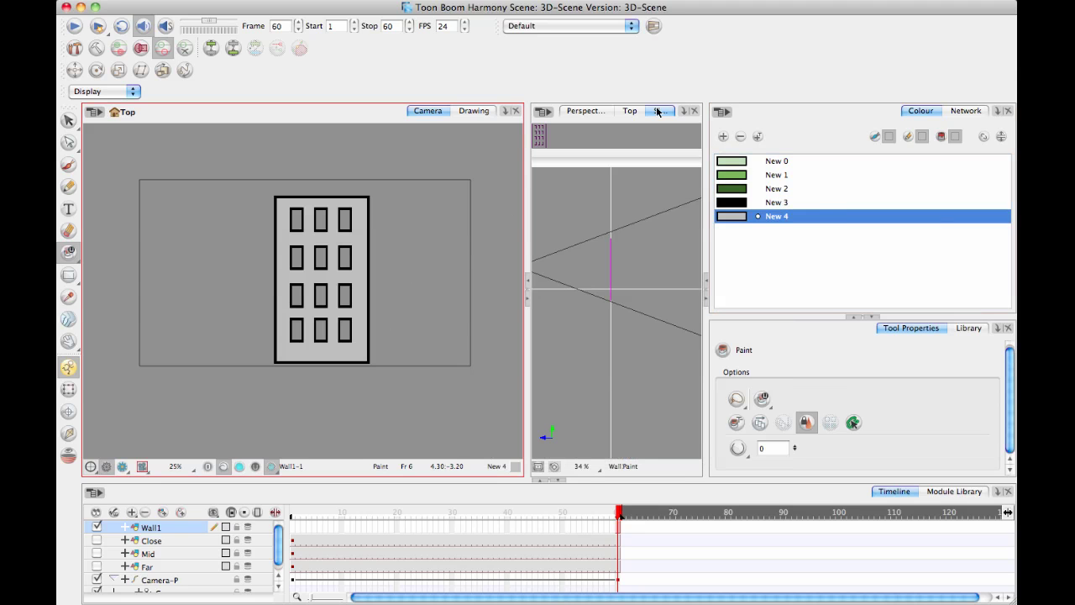
Create a pale blue colour swatch and fill all the unpainted windows with it
left_click(722, 137)
double_click(743, 232)
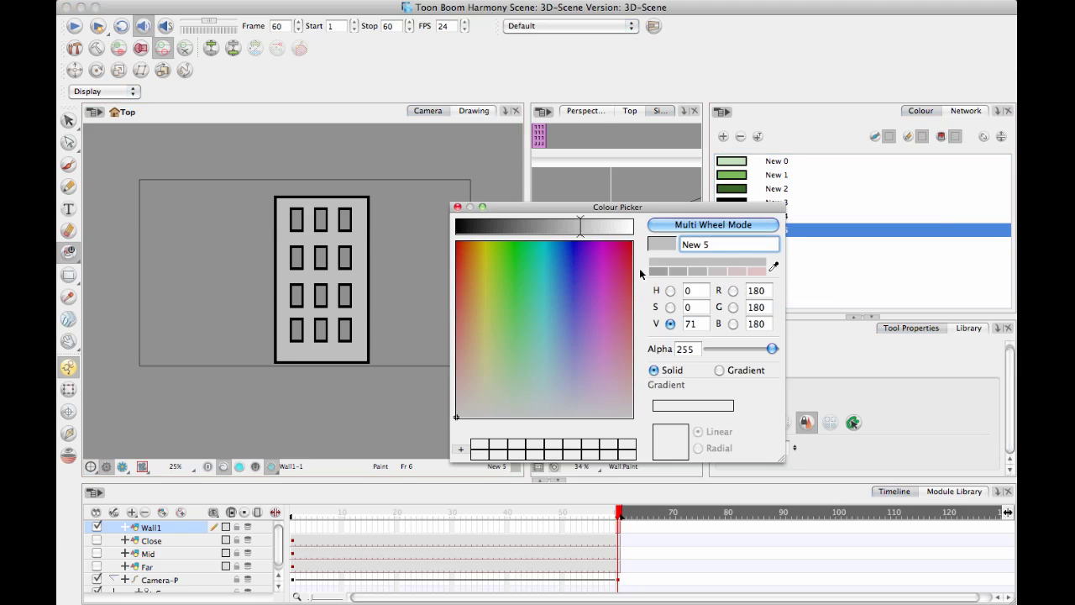
left_click_drag(547, 384, 543, 391)
left_click_drag(626, 226, 620, 232)
left_click(457, 207)
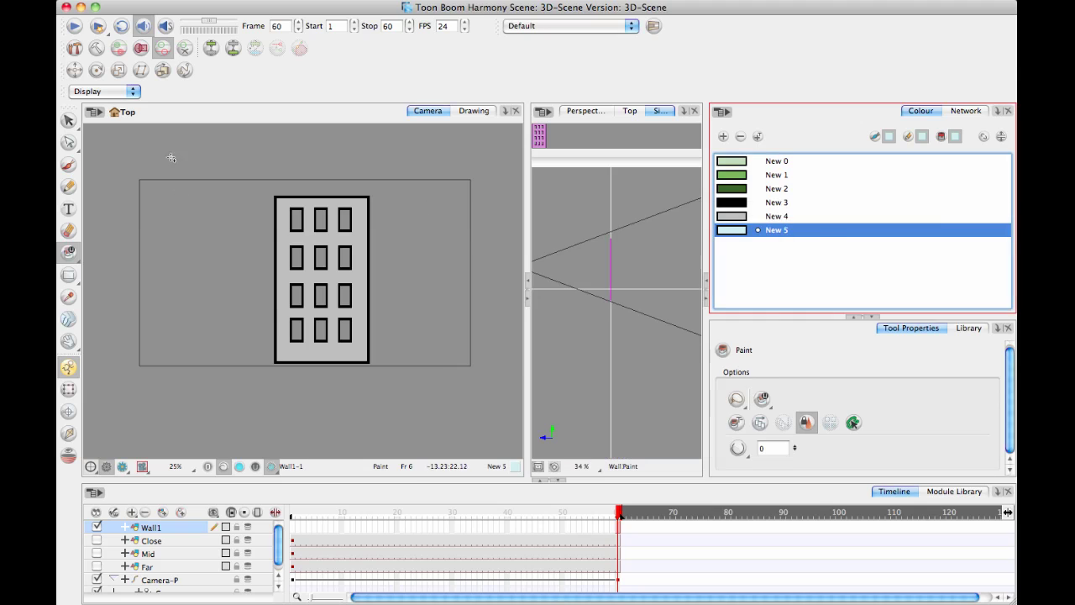
mouse_move(362, 156)
left_mouse_down()
mouse_move(327, 423)
mouse_move(376, 79)
left_mouse_up()
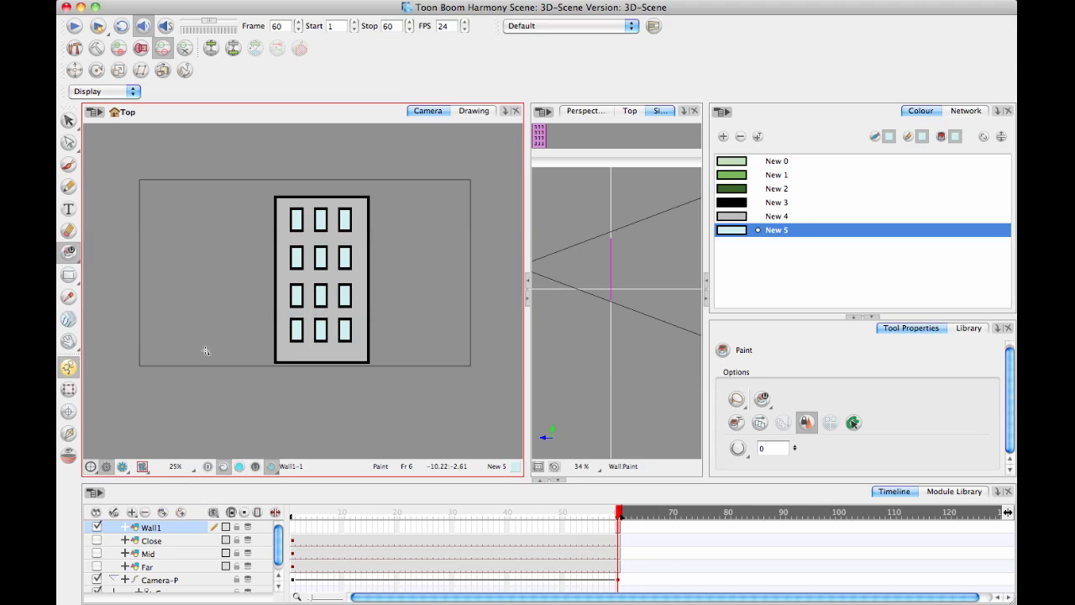
Move the Wall1 drawing from frame 60 to frame 1 and disable the Camera-P peg
left_click(618, 529)
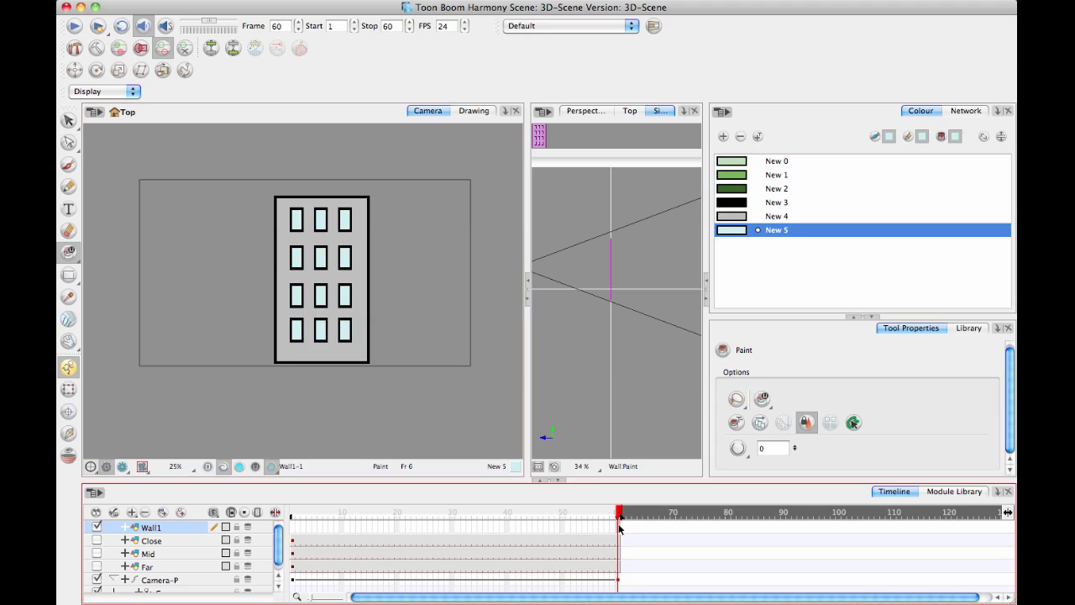
left_click(293, 529)
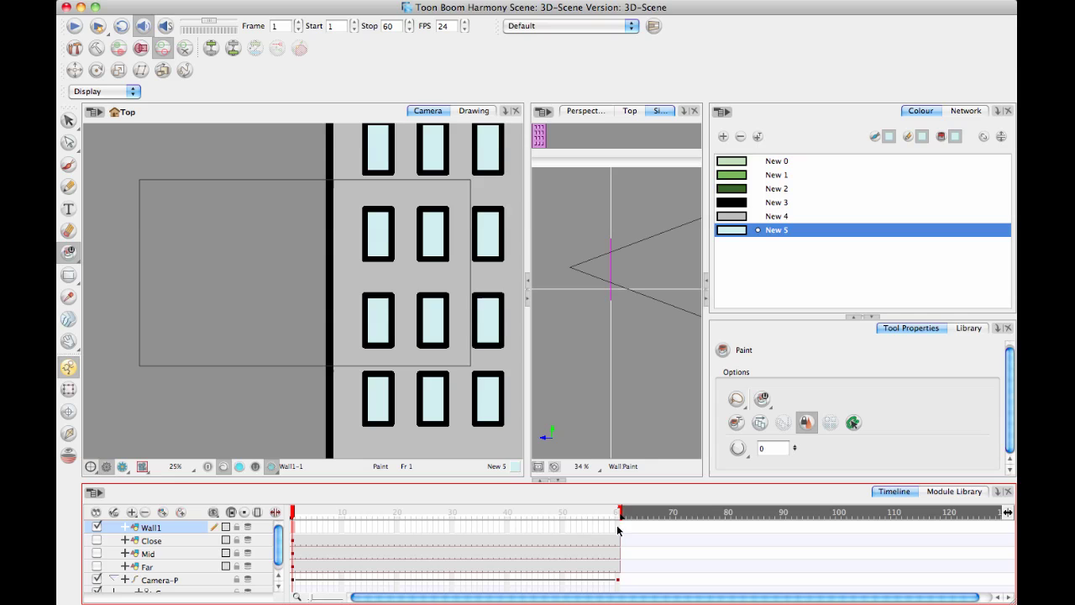
left_click(97, 579)
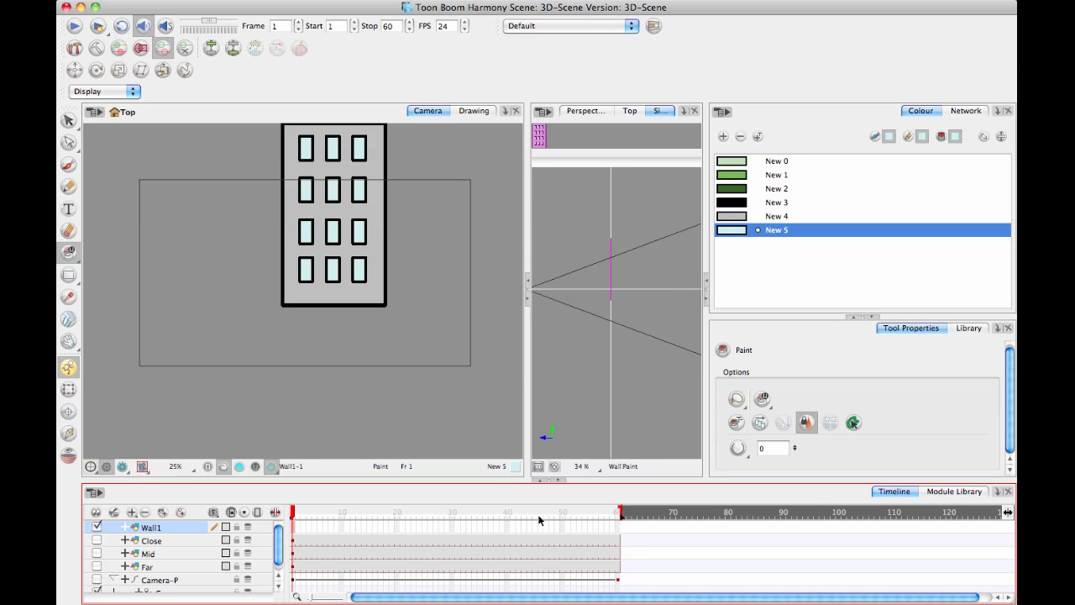
Extend the Wall1 drawing's exposure through frame 60 and enlarge the timeline area to show all layers
left_click(621, 528)
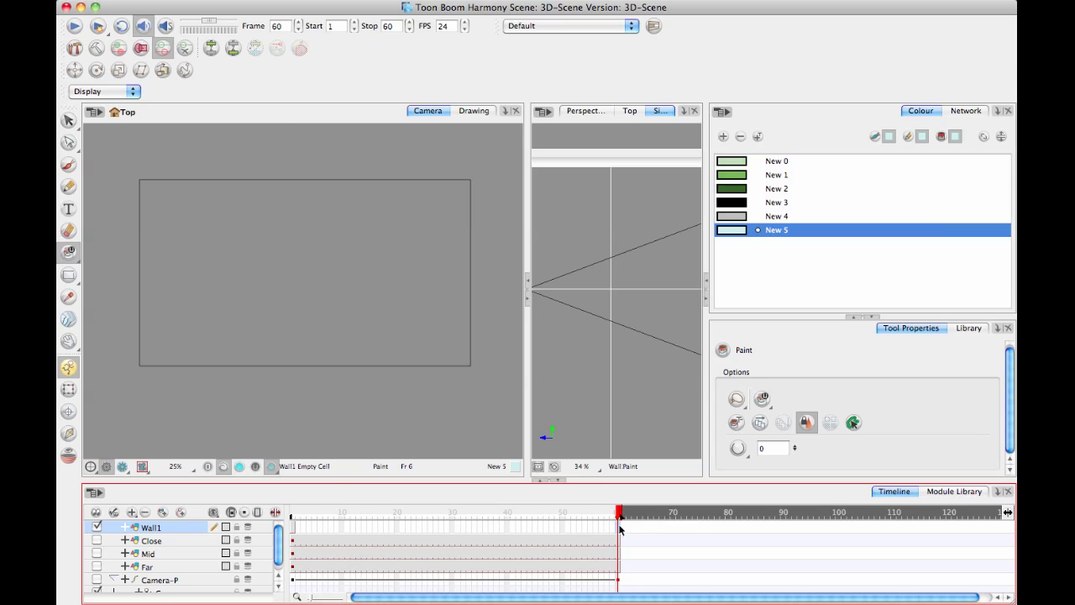
key("F5")
left_click_drag(335, 480, 344, 412)
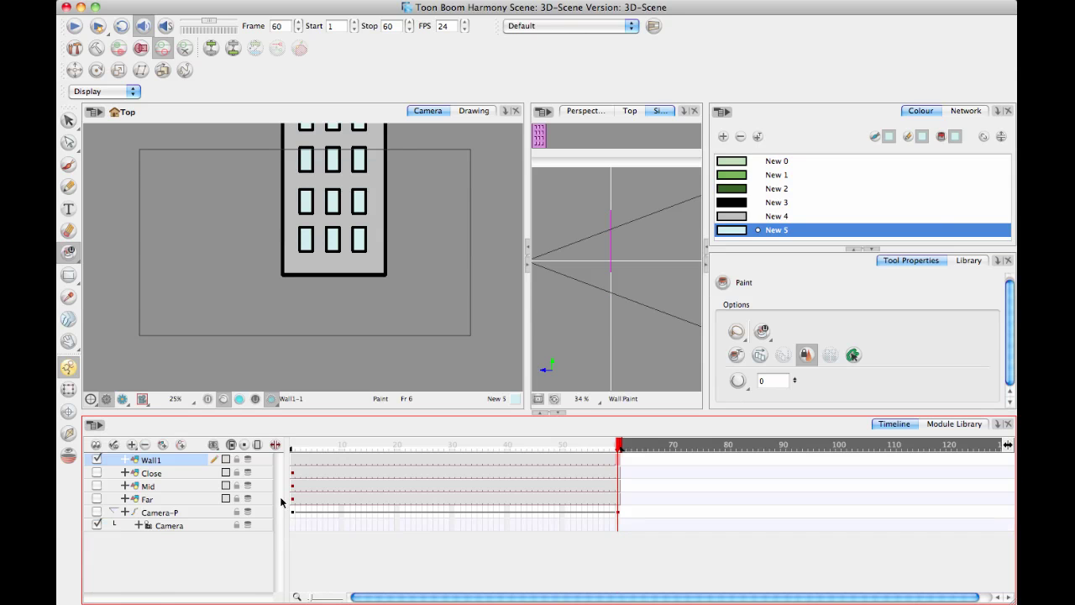
Duplicate the Wall1 layer and enable 3D on the copy, with the Rotate tool active
right_click(178, 461)
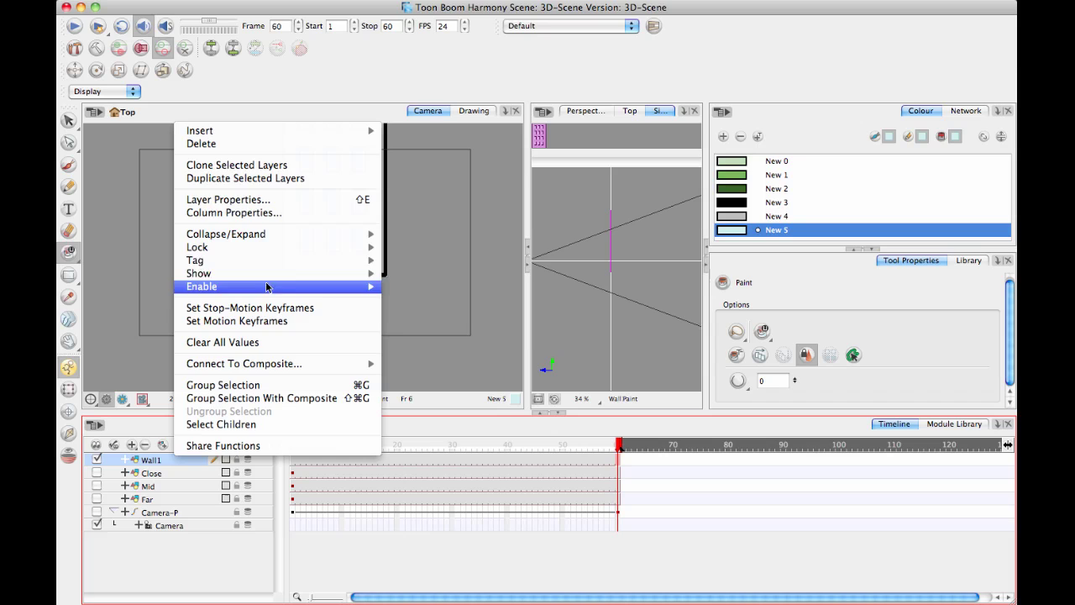
left_click(259, 179)
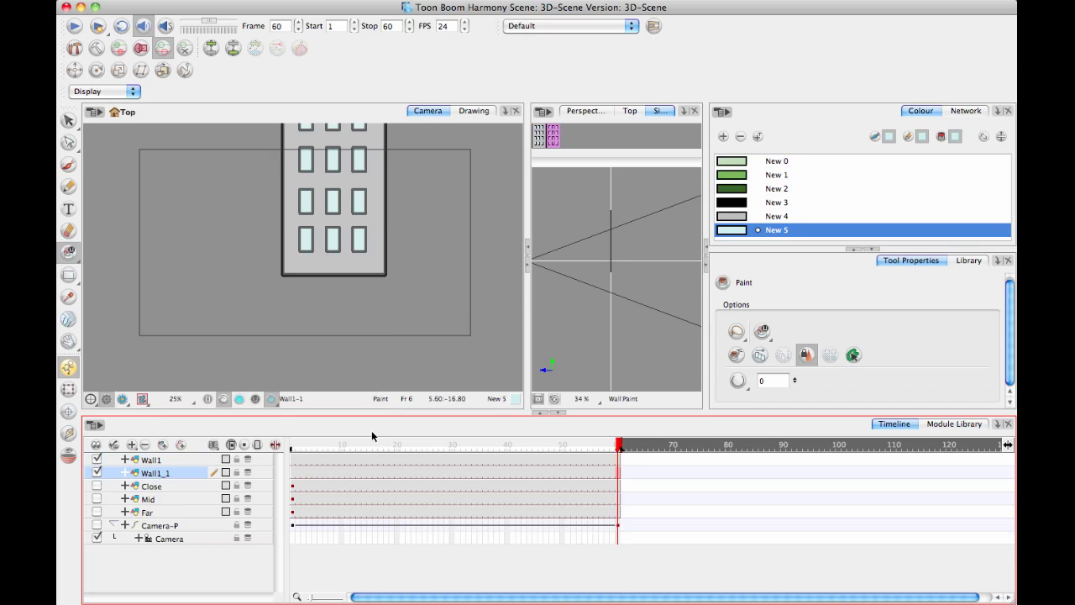
left_click_drag(402, 269, 404, 312)
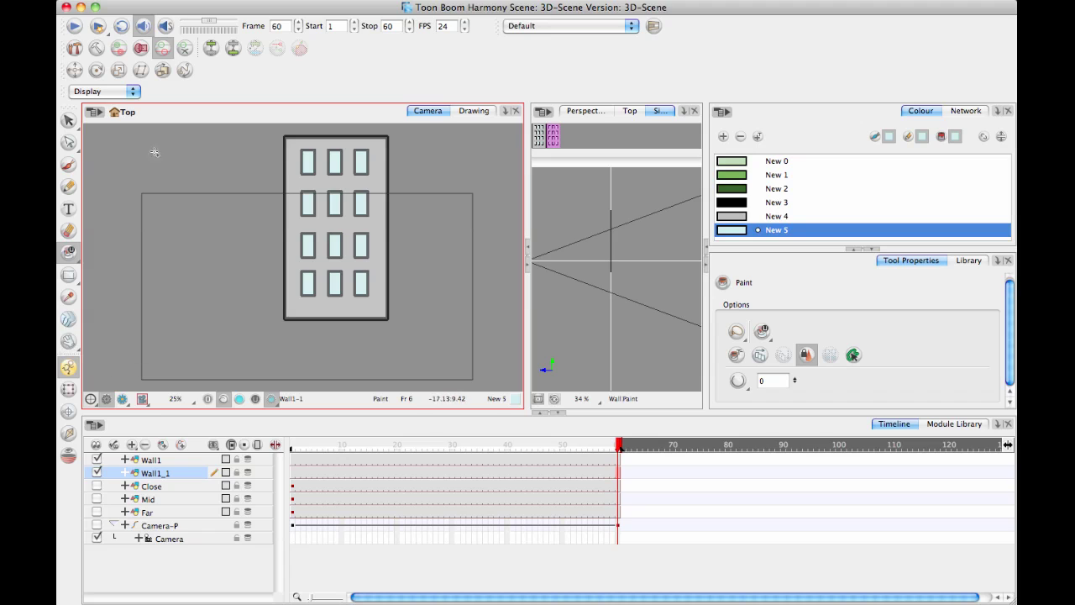
left_click(98, 71)
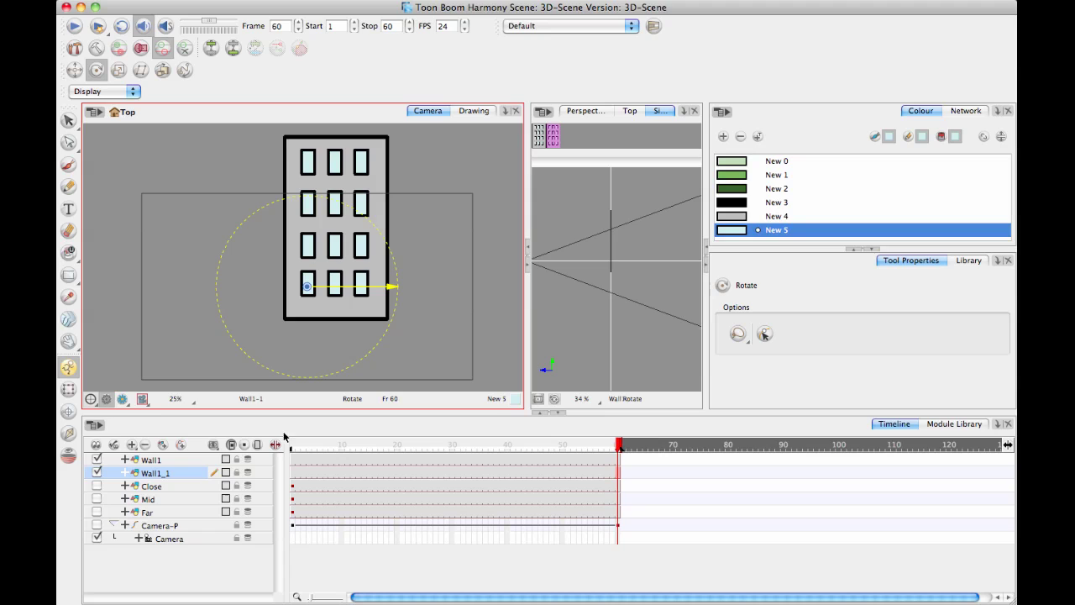
double_click(187, 475)
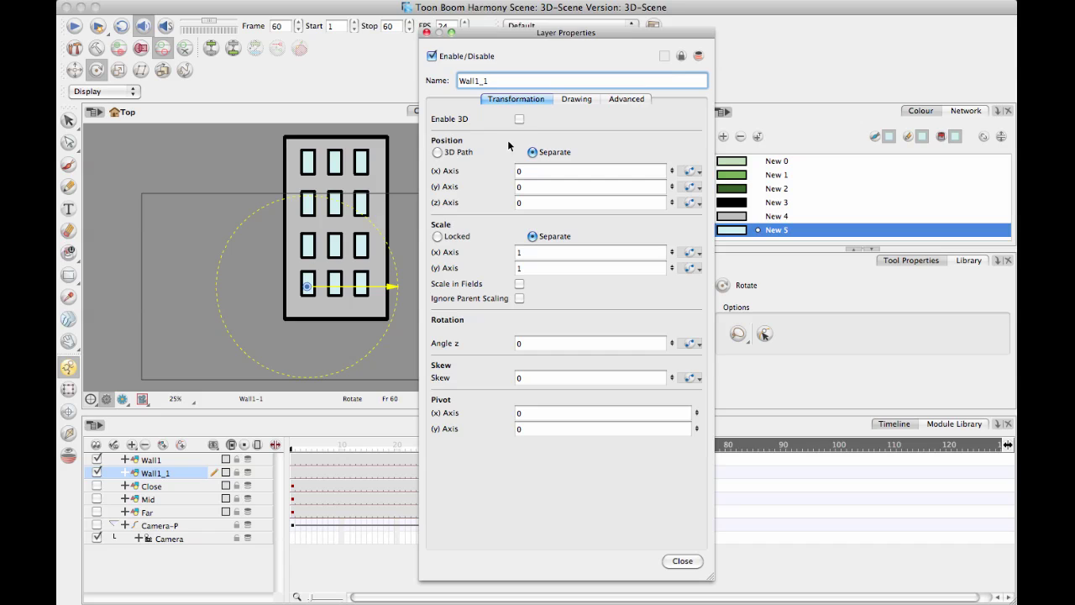
left_click(520, 121)
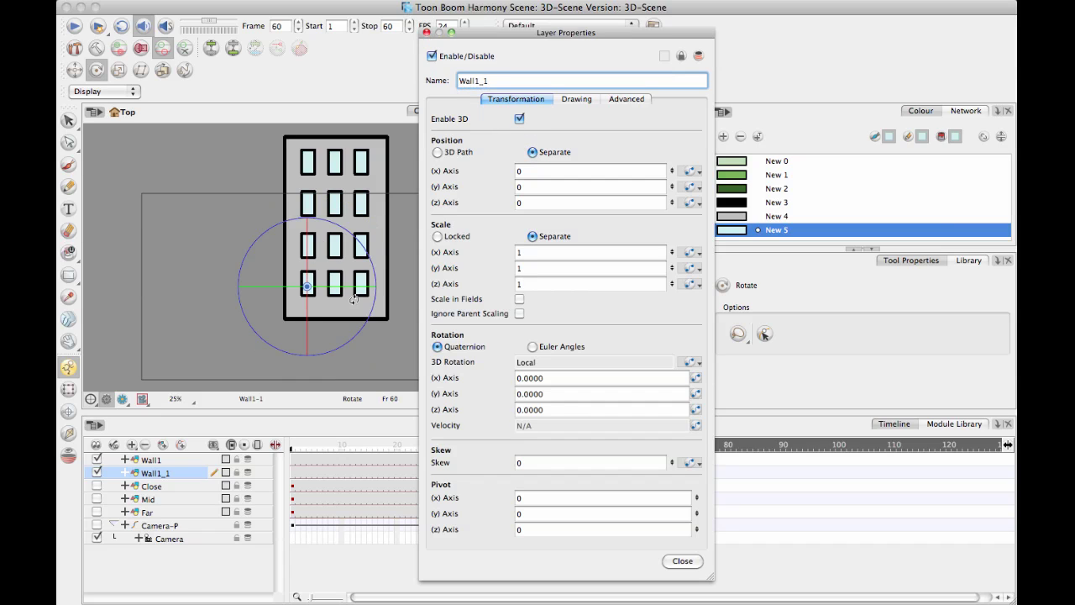
Try to rotate Wall1_1 about its y axis to about -42° and edit its quaternion rotation value at frame 60
left_click_drag(345, 287, 305, 290)
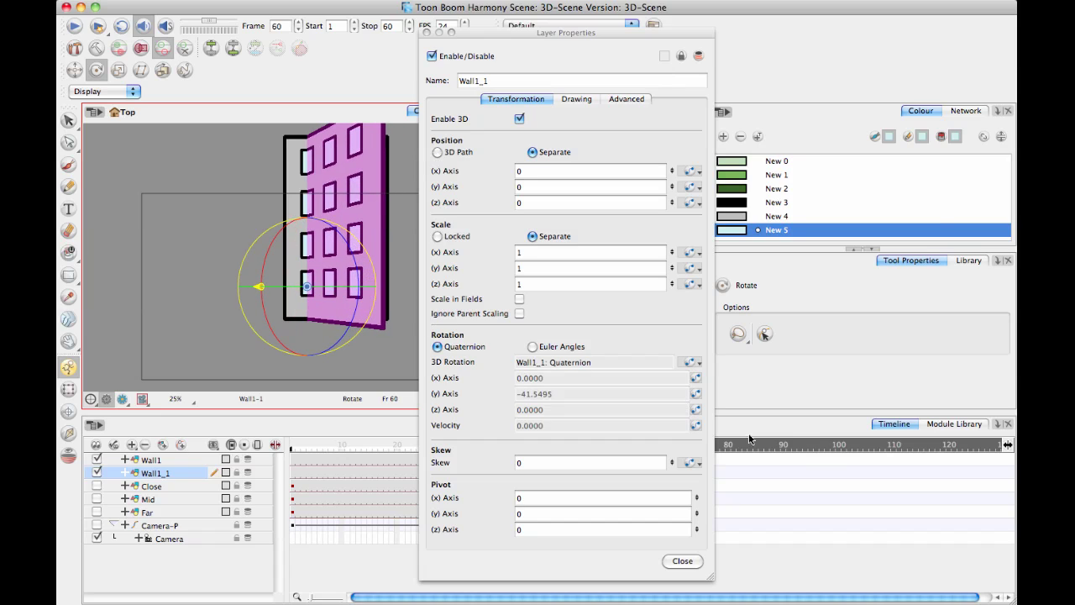
left_click(696, 394)
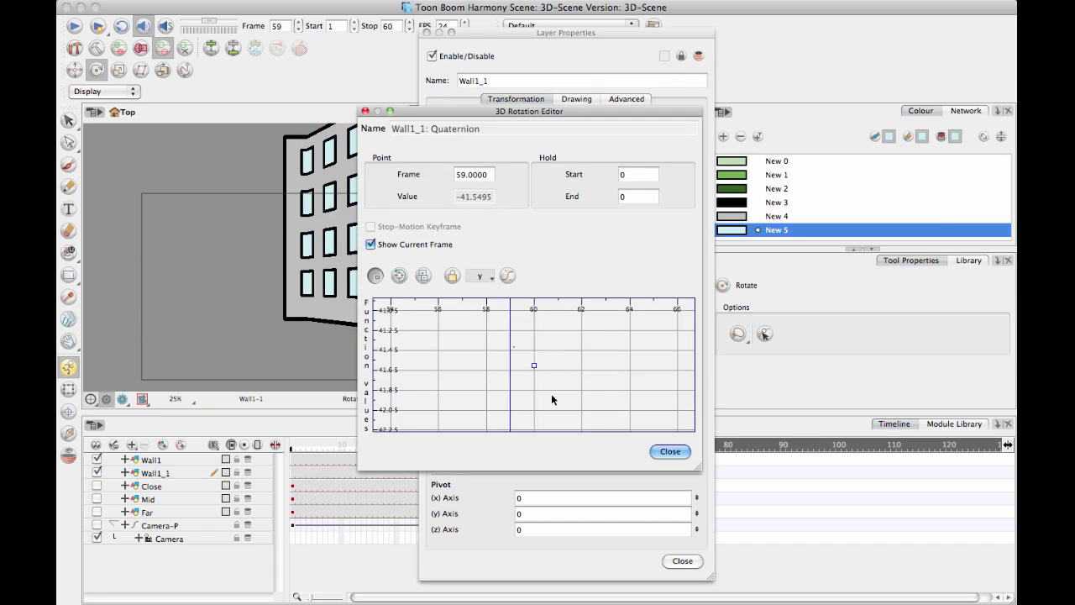
left_click(534, 365)
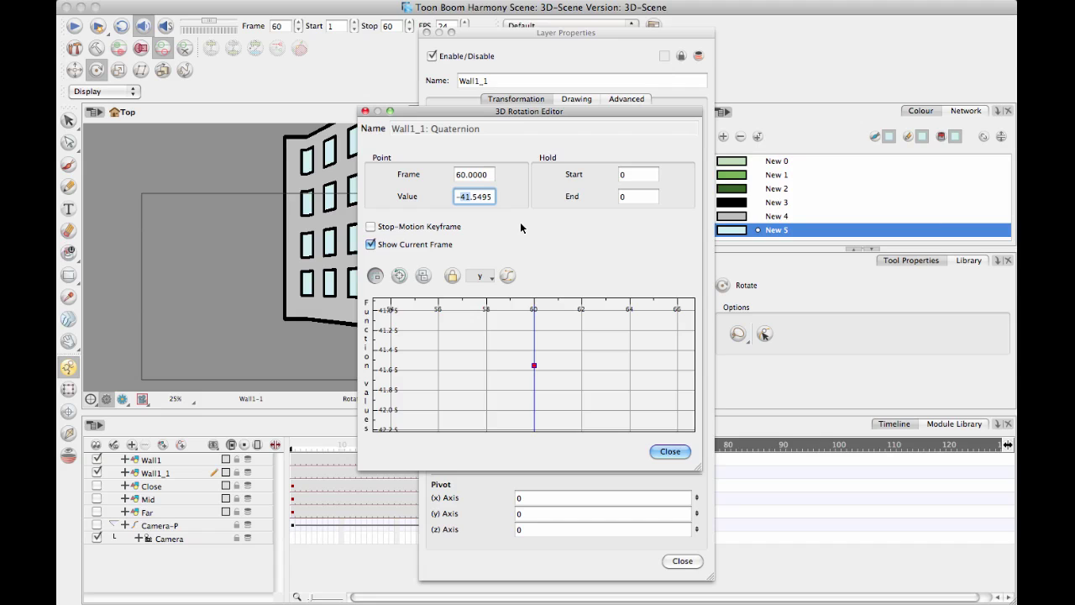
left_click(668, 451)
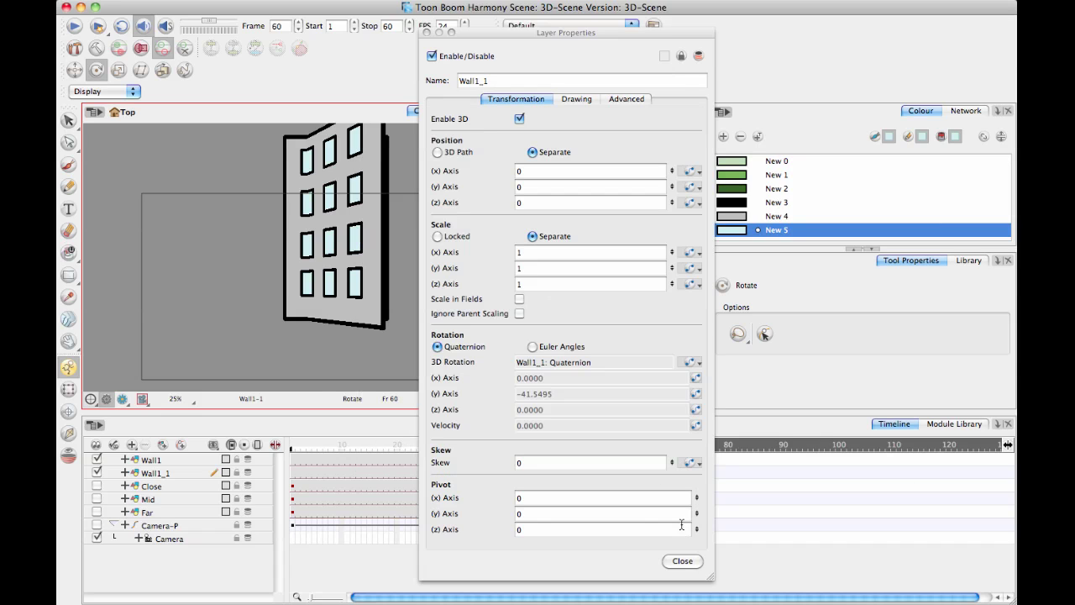
left_click(682, 562)
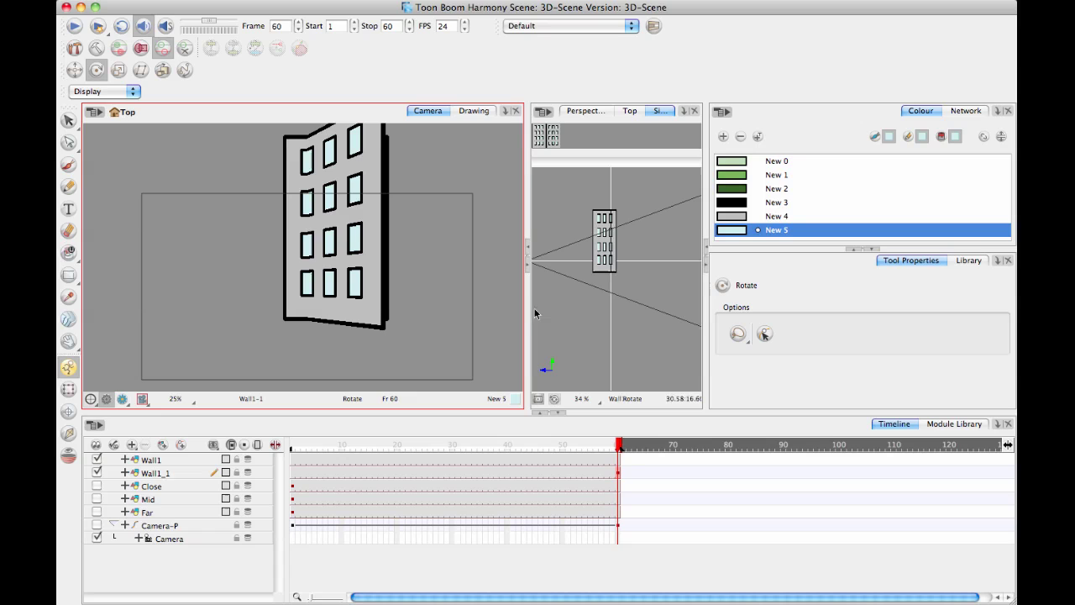
Switch Wall1_1's rotation to Euler Angles and rotate the wall about its y axis to about -49°
double_click(178, 476)
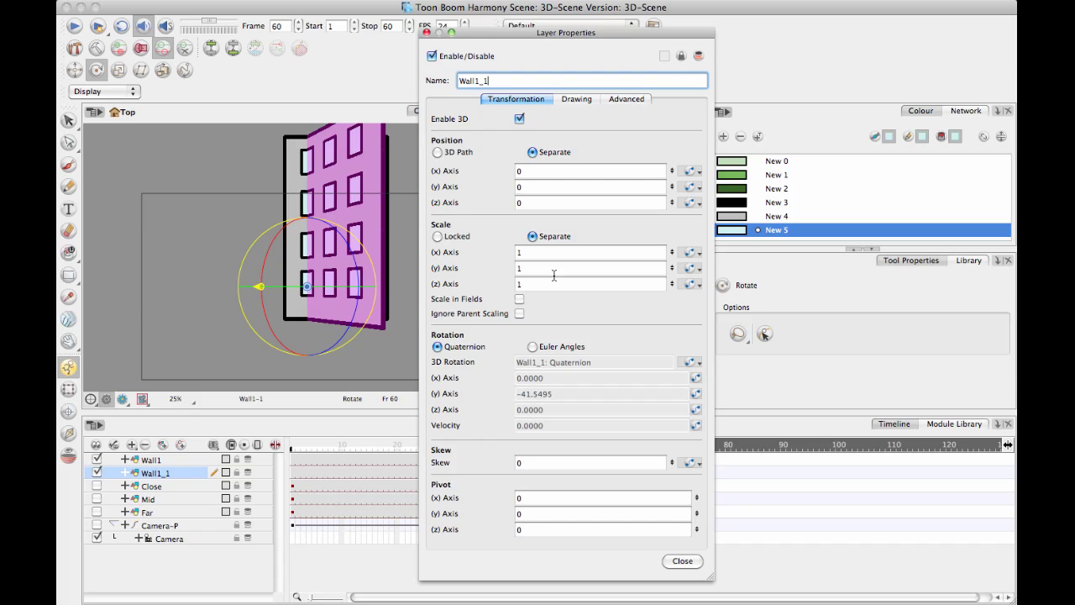
left_click(533, 346)
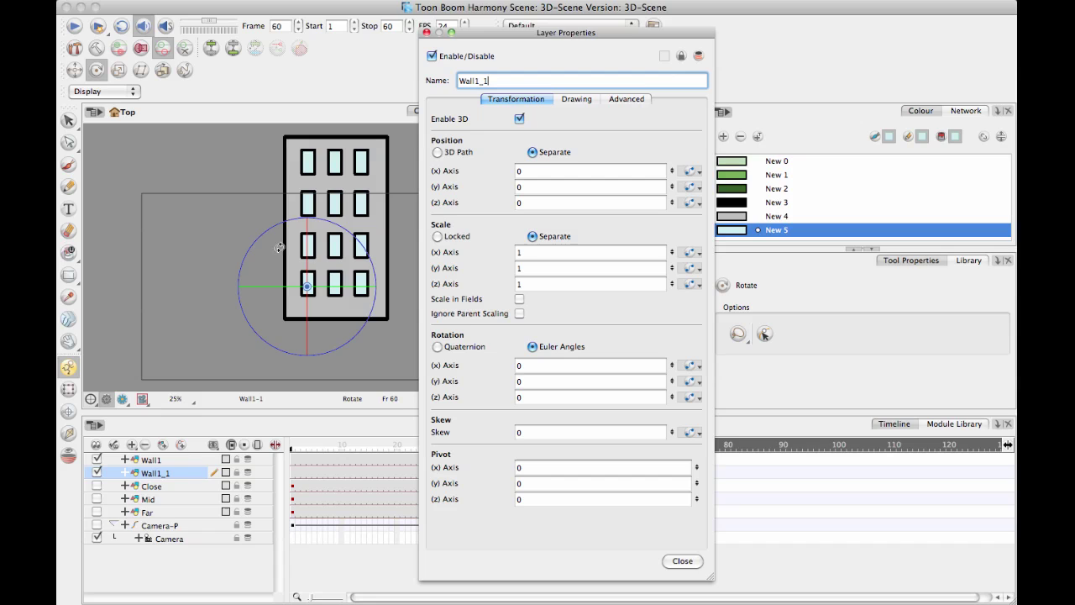
left_click_drag(342, 284, 278, 290)
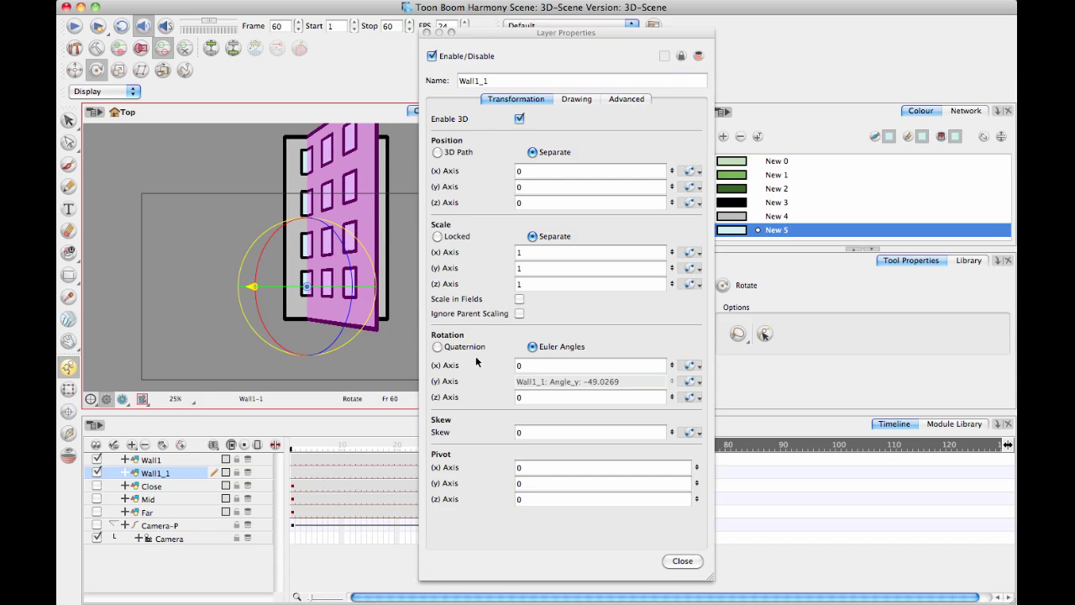
Set Wall1_1's y-axis angle keyframe at frame 60 to -90 and close the layer's properties
left_click(690, 382)
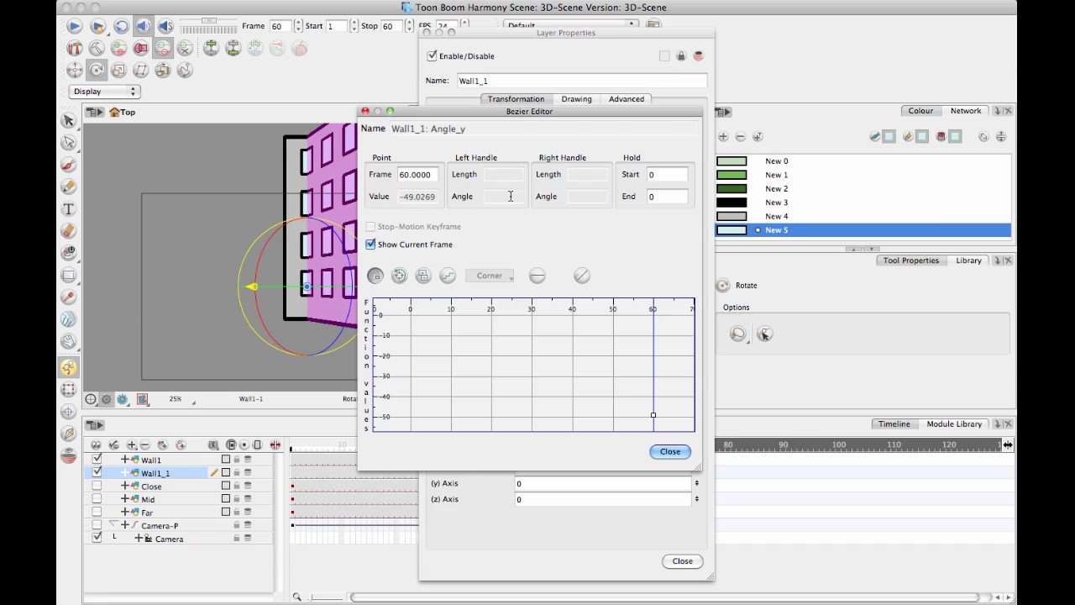
left_click_drag(610, 373, 680, 410)
left_click(413, 196)
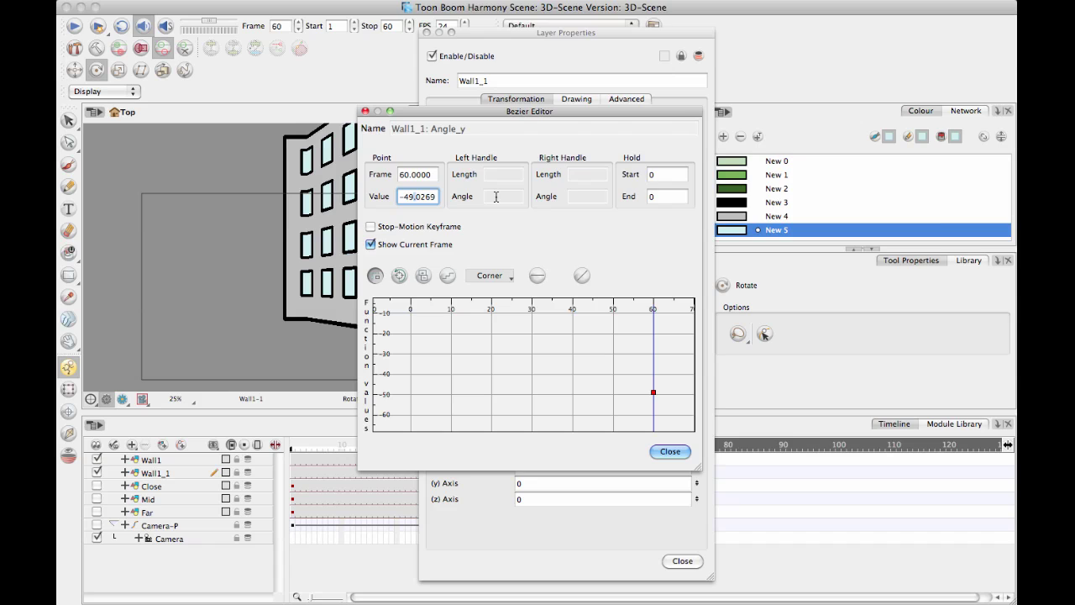
key("super+a")
type("-50")
key("Return")
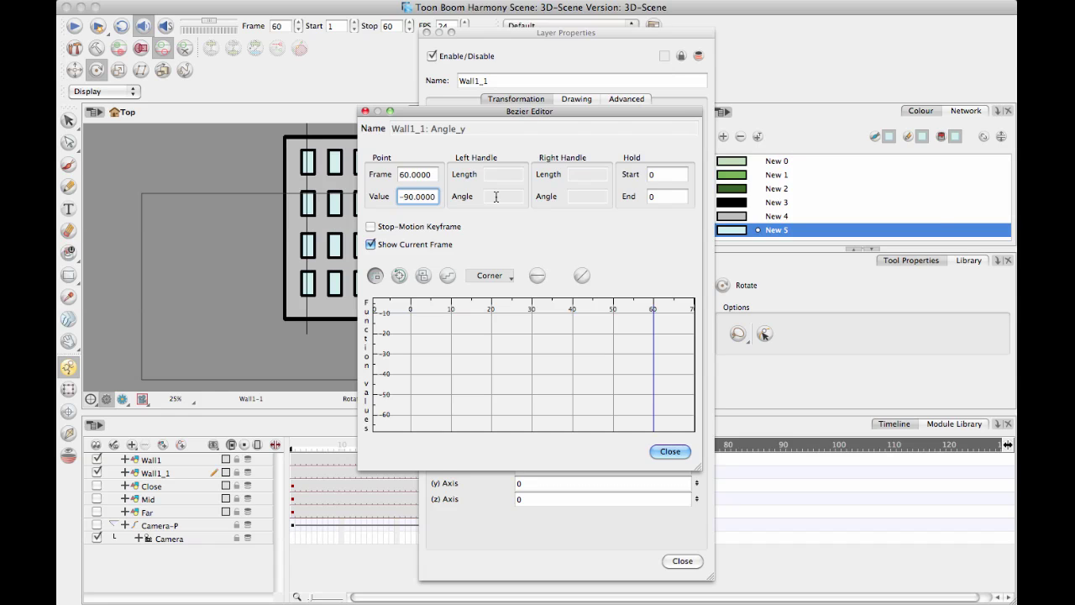
left_click(675, 451)
left_click(696, 561)
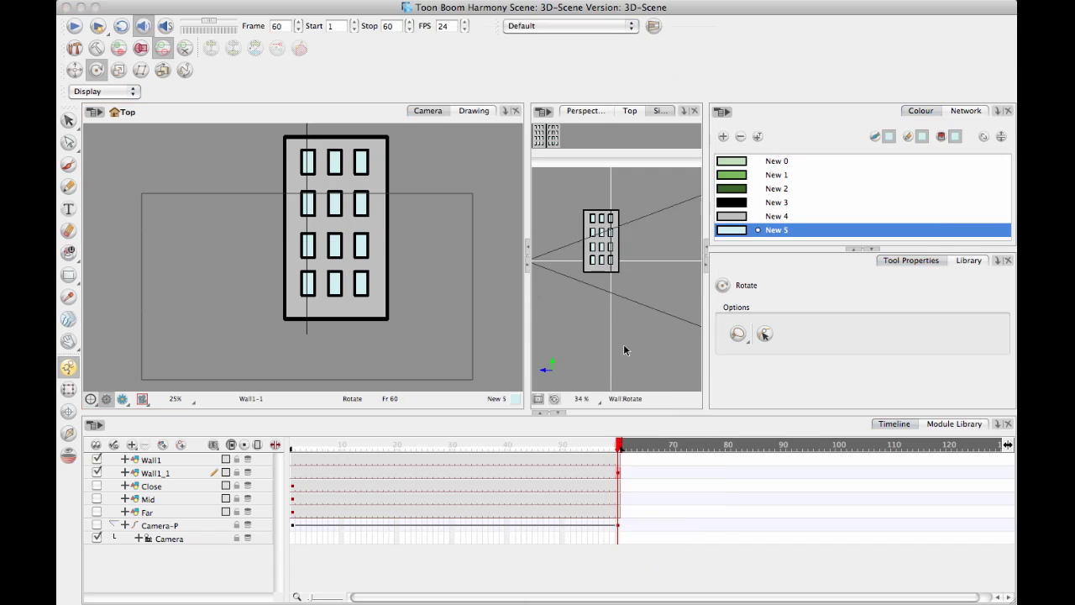
Move Wall1_1 sideways at frame 60 with the Transform tool to the left edge of Wall1
left_click(68, 388)
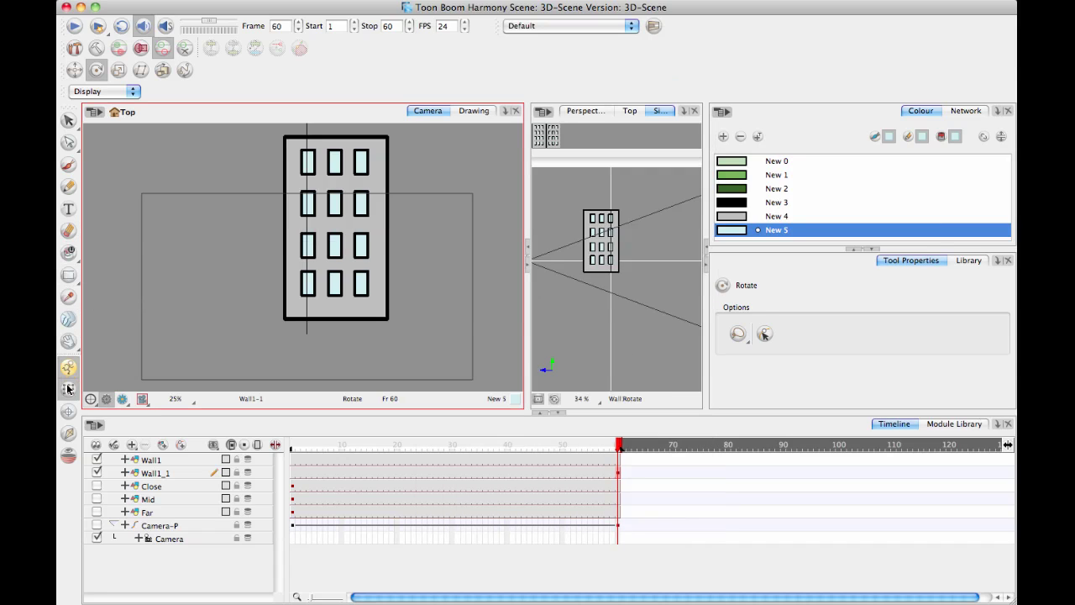
left_click(623, 474)
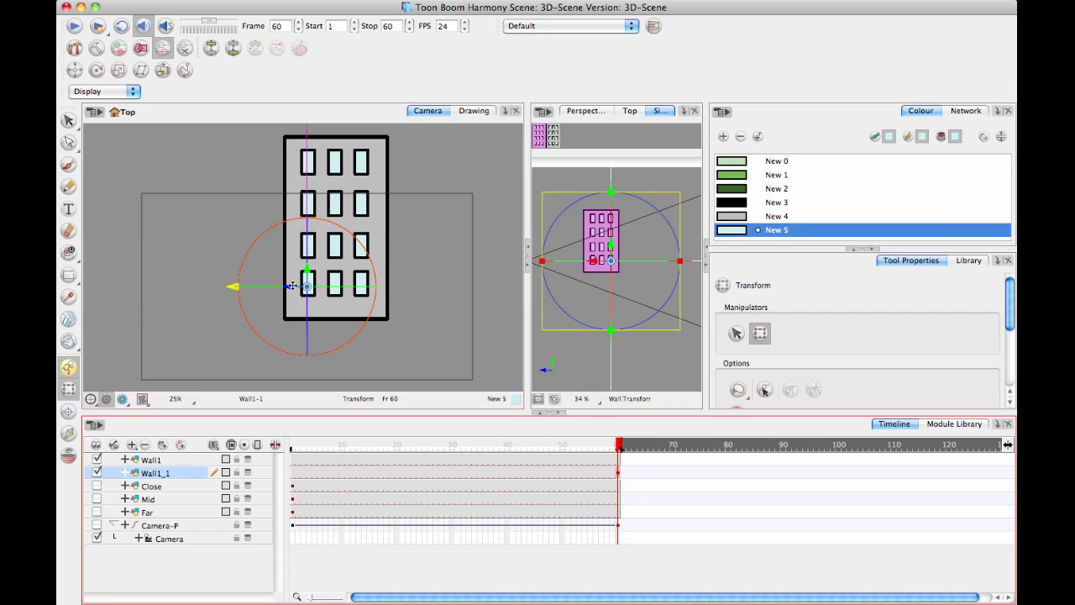
left_click_drag(292, 286, 273, 287)
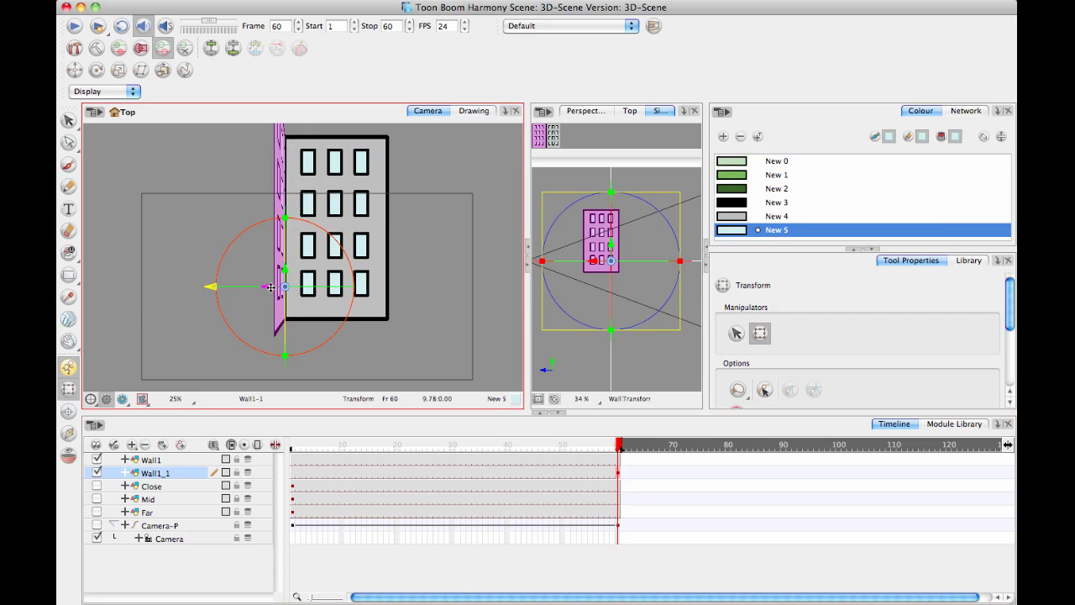
Fine-tune Wall1_1's position in the Perspective view so that its back edge meets the left edge of Wall1
left_click(585, 111)
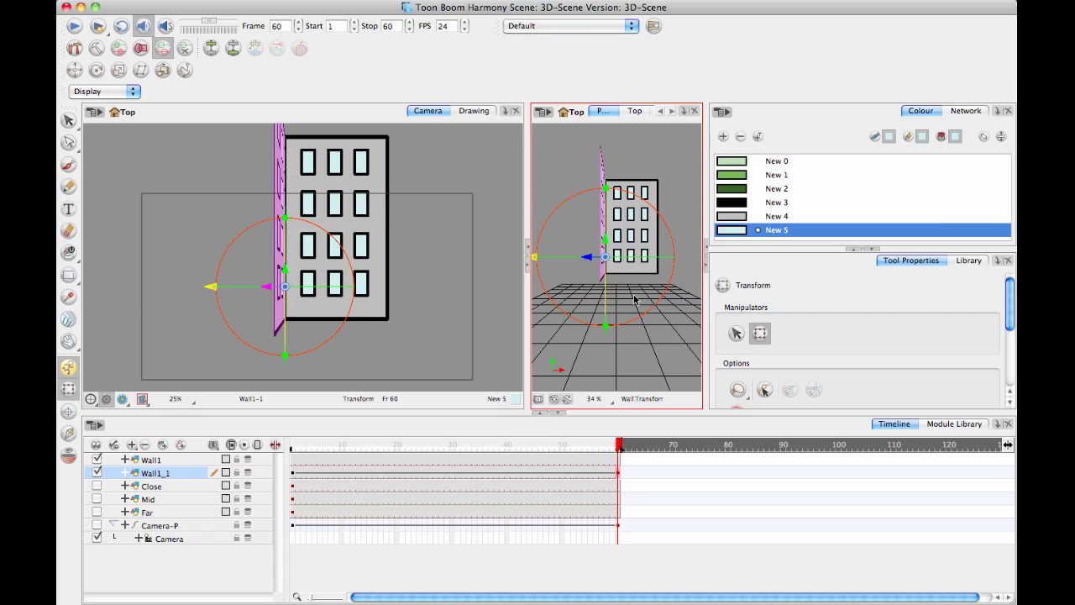
left_click_drag(600, 288, 641, 276)
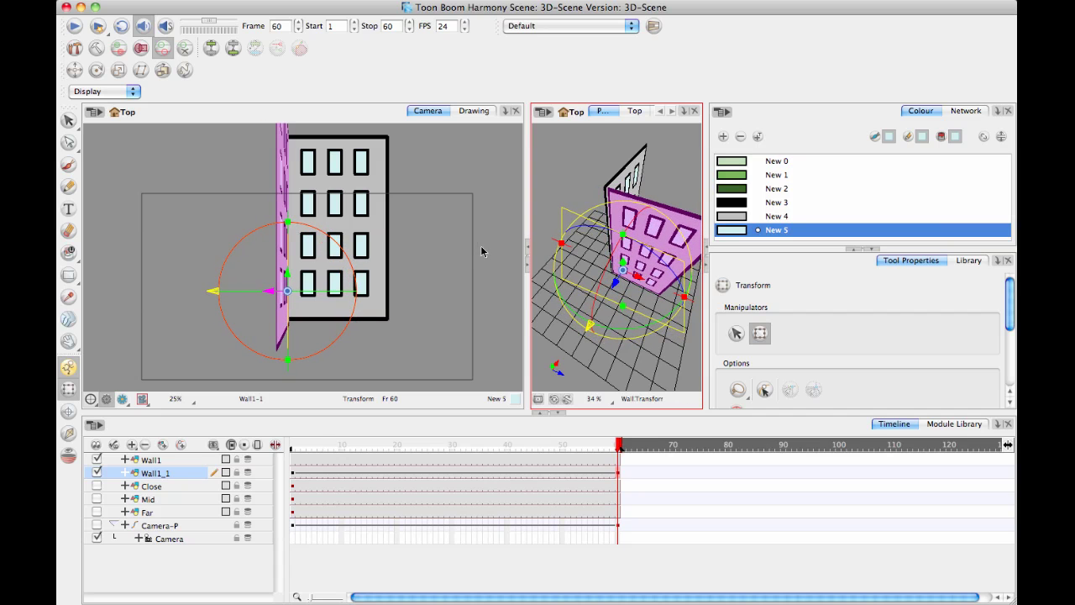
key("super+z")
left_click_drag(615, 283, 638, 279)
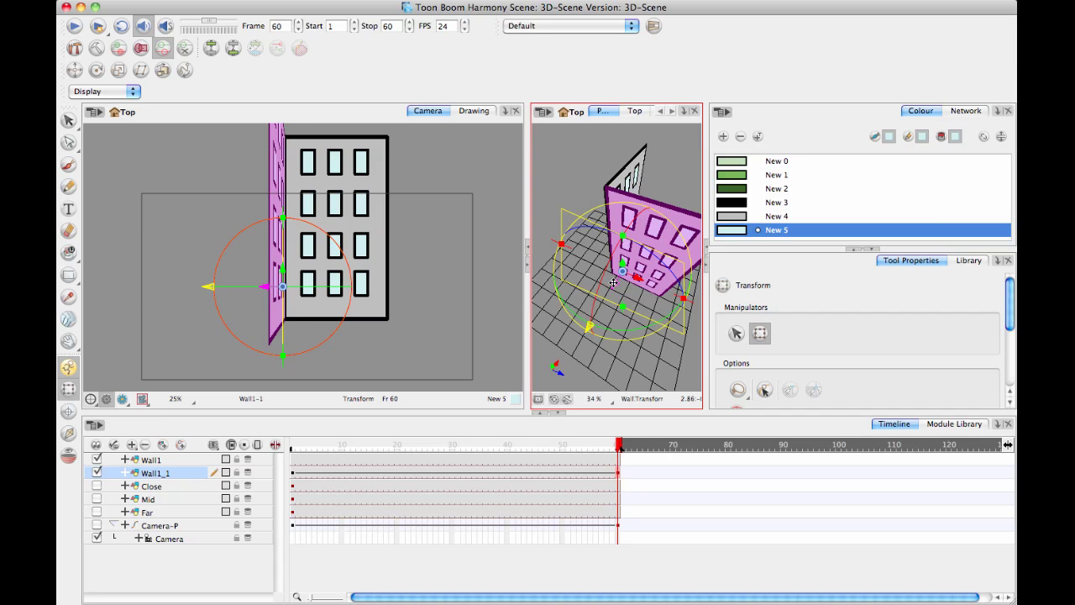
mouse_move(613, 283)
left_mouse_down()
mouse_move(621, 276)
mouse_move(614, 283)
left_mouse_up()
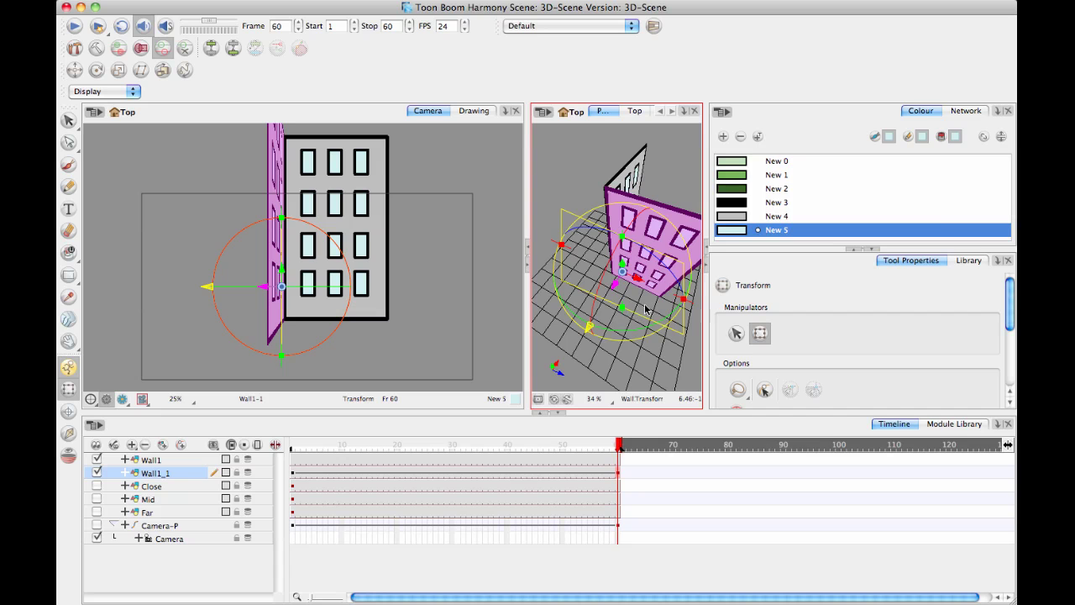
left_click_drag(646, 300, 561, 249)
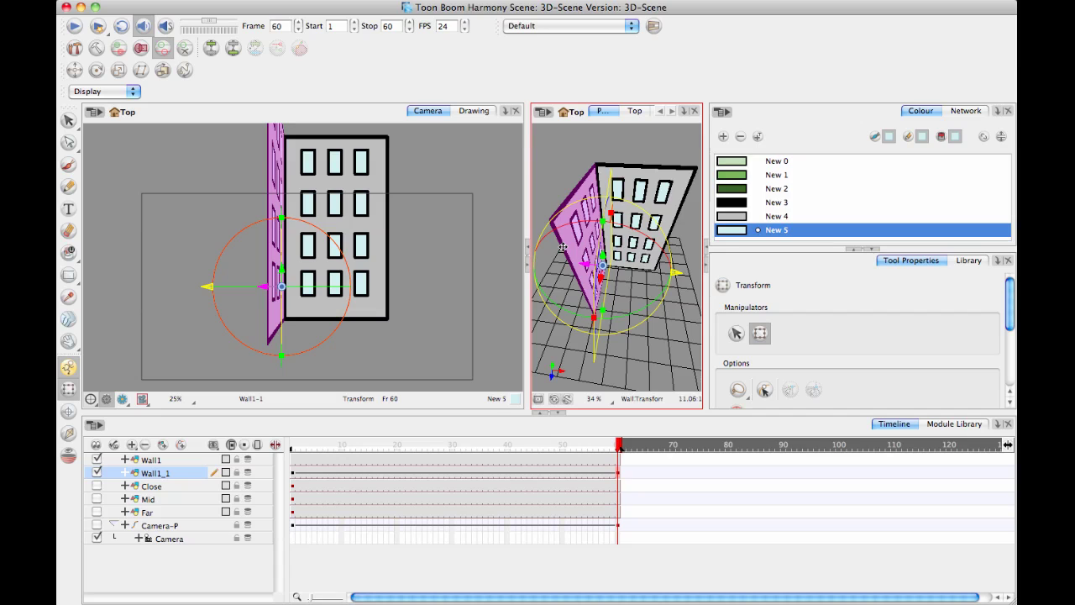
Delete Wall1_1's keyframe at frame 1, move its frame 60 keyframe to frame 1 and extend the exposure to frame 60
left_click(294, 475)
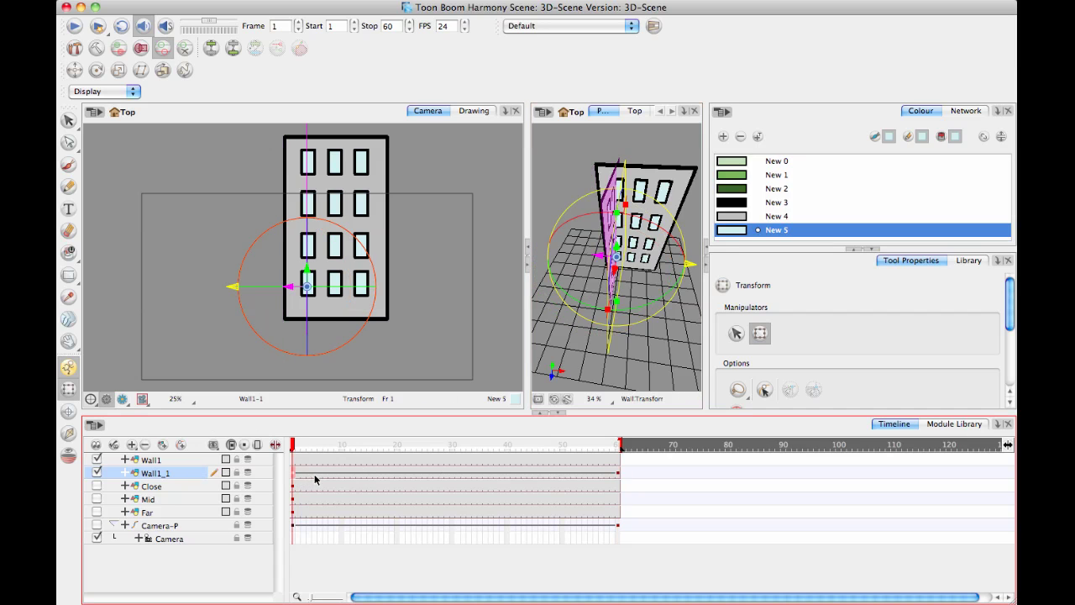
key("F7")
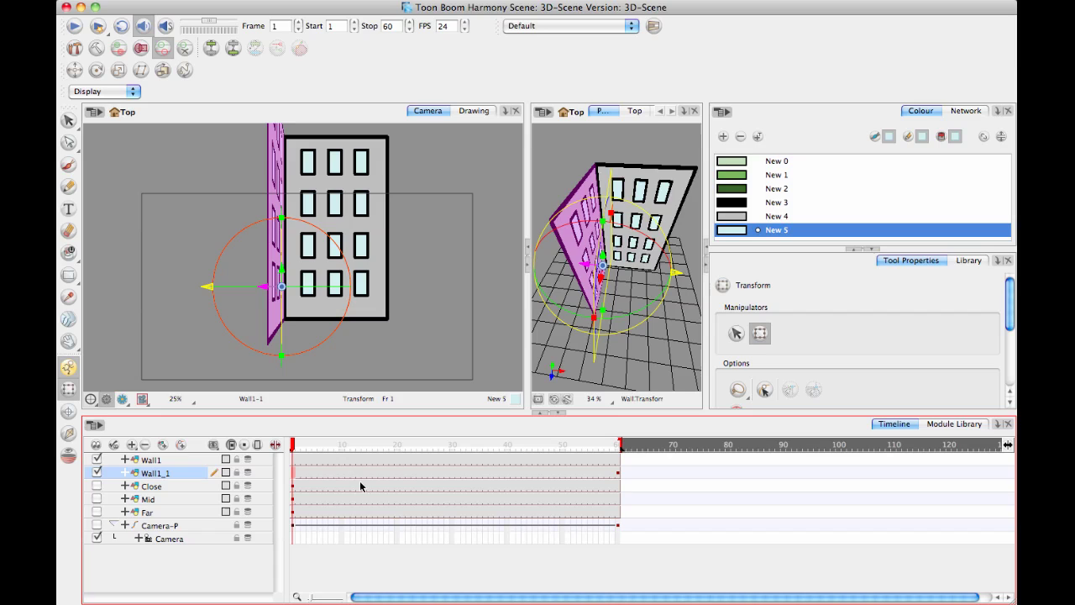
left_click(618, 475)
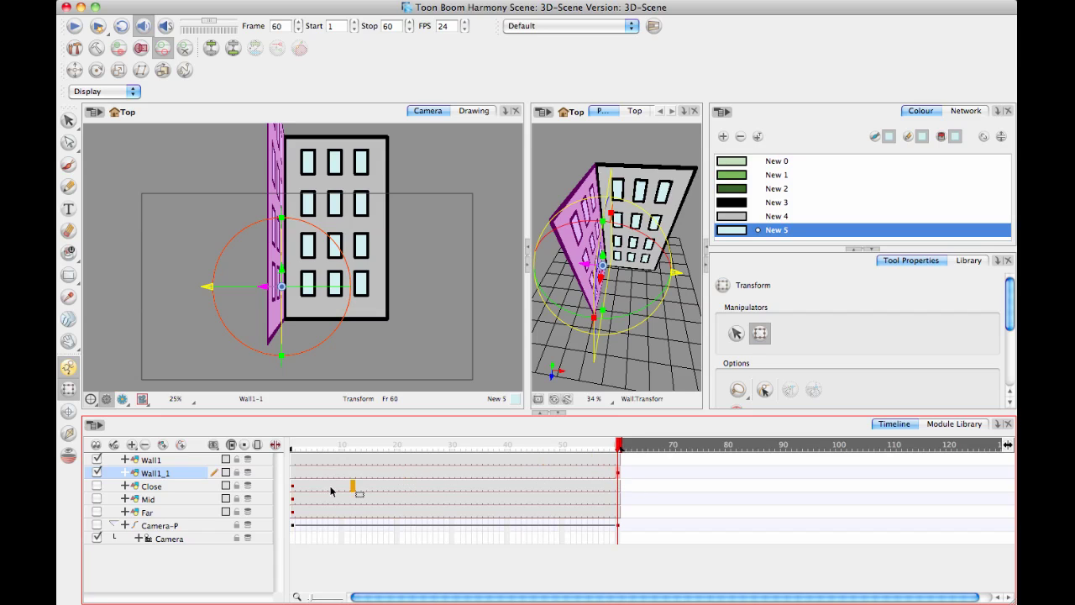
left_click(293, 476)
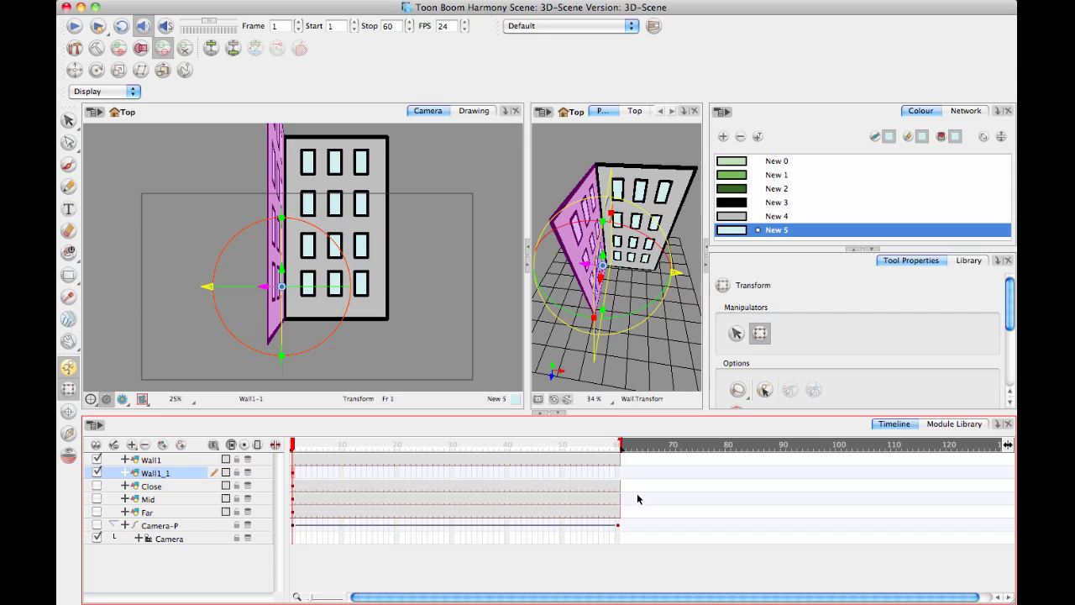
left_click(618, 476)
key("F5")
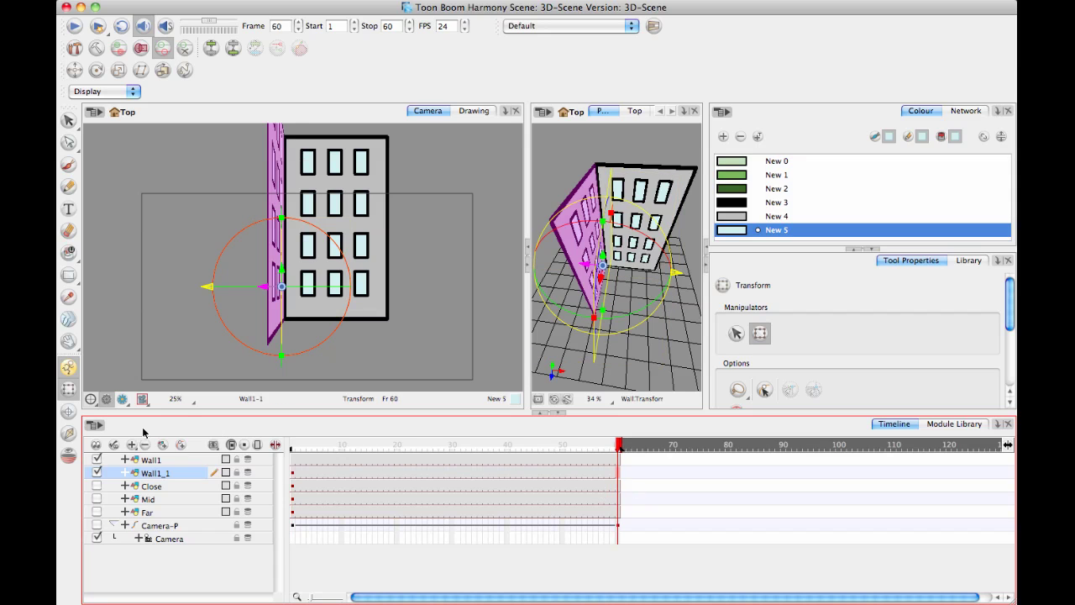
Duplicate the Wall1_1 layer and move the copy at frame 1 to the right edge of Wall1
right_click(183, 475)
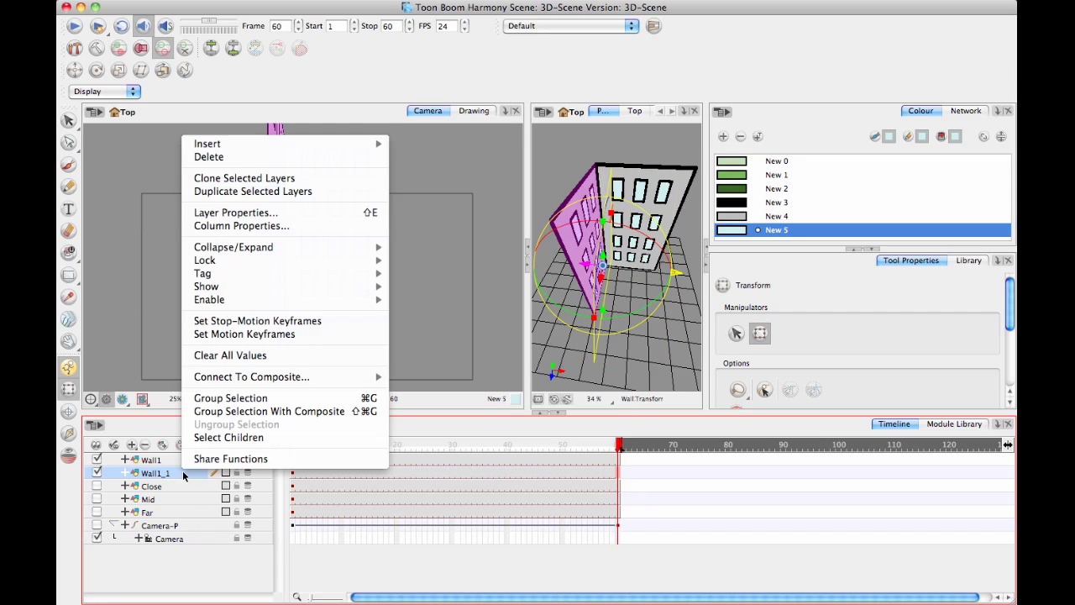
left_click(241, 193)
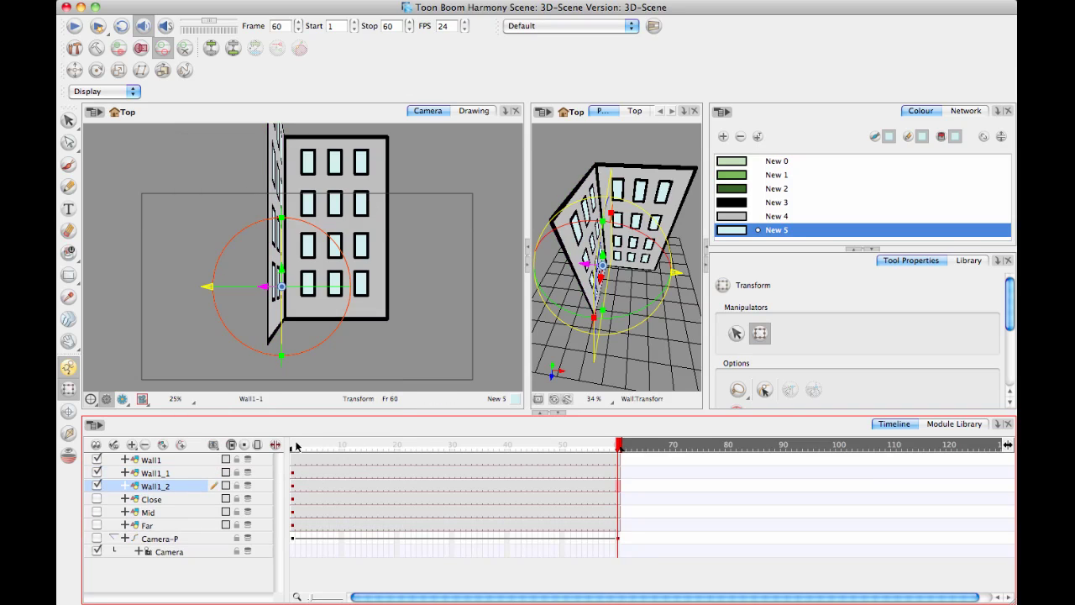
left_click(295, 446)
left_click(274, 286)
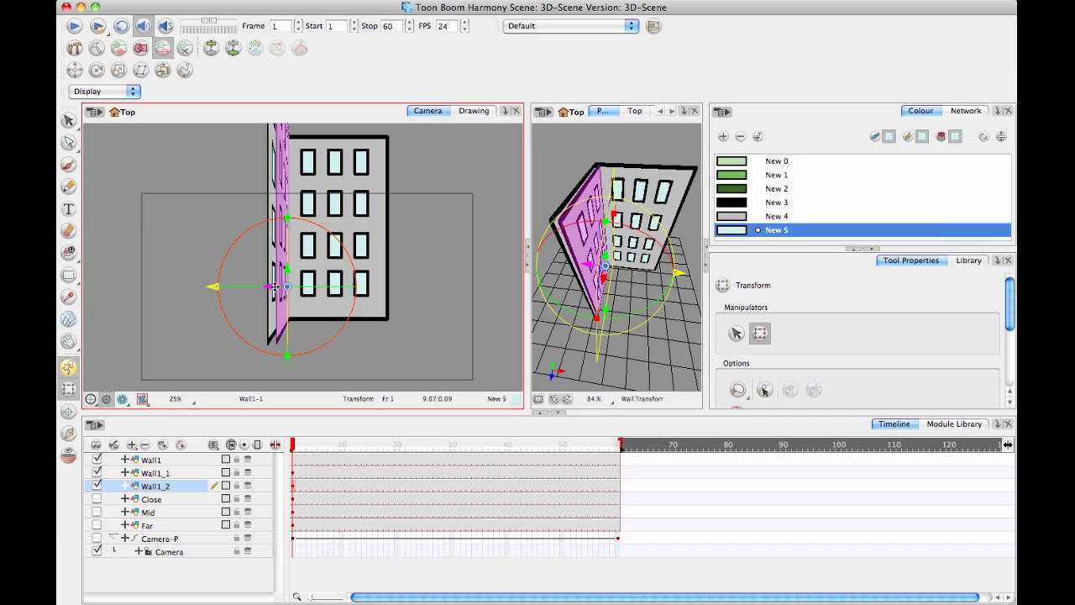
left_click_drag(274, 287, 381, 288)
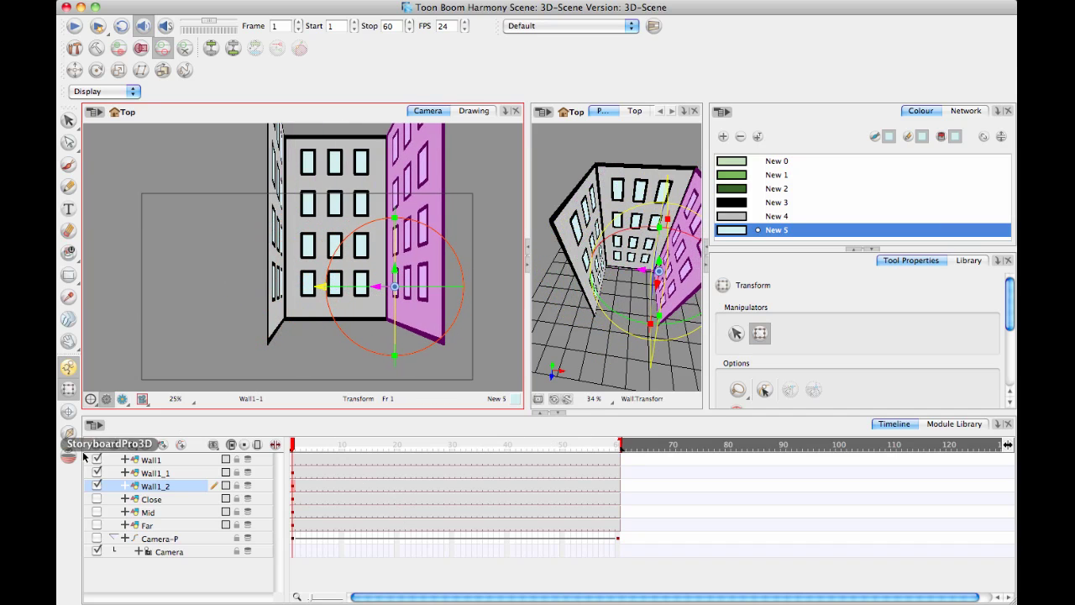
Duplicate the Wall1 layer and enable 3D on the copy in its layer properties
left_click(190, 458)
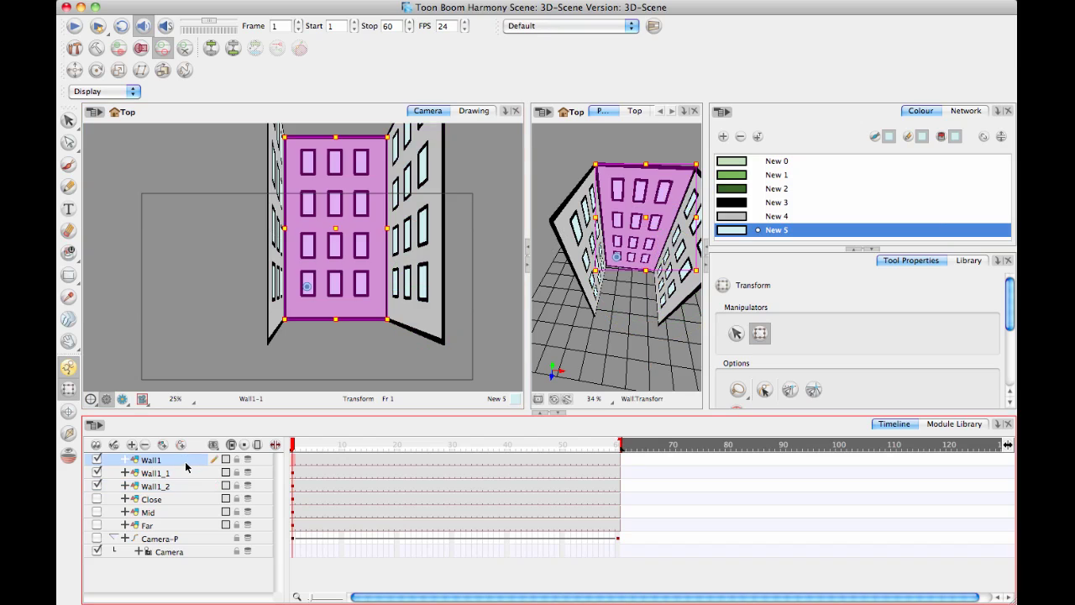
right_click(187, 461)
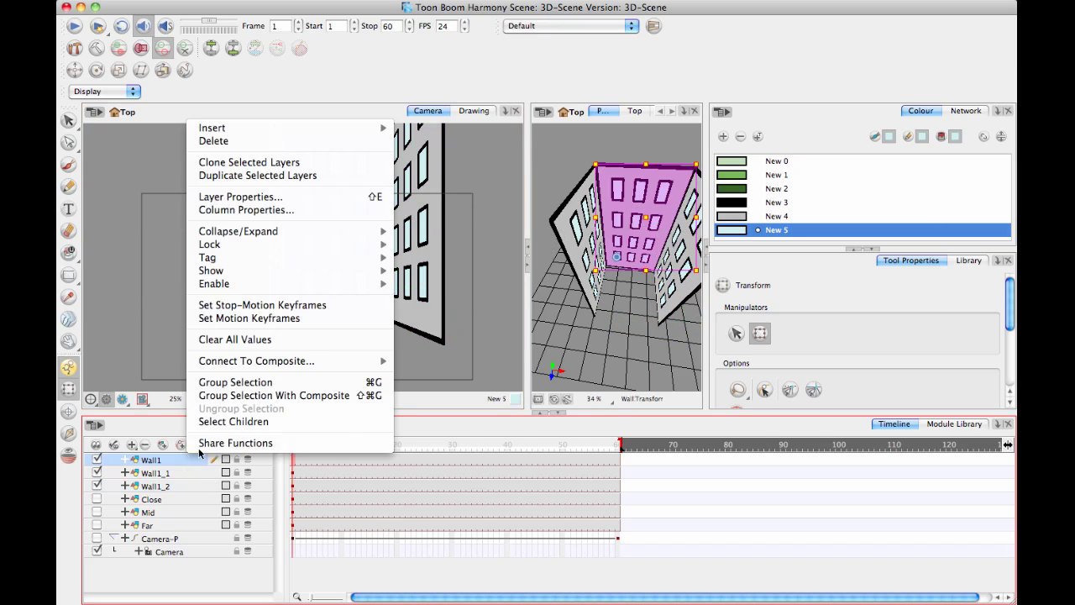
left_click(272, 174)
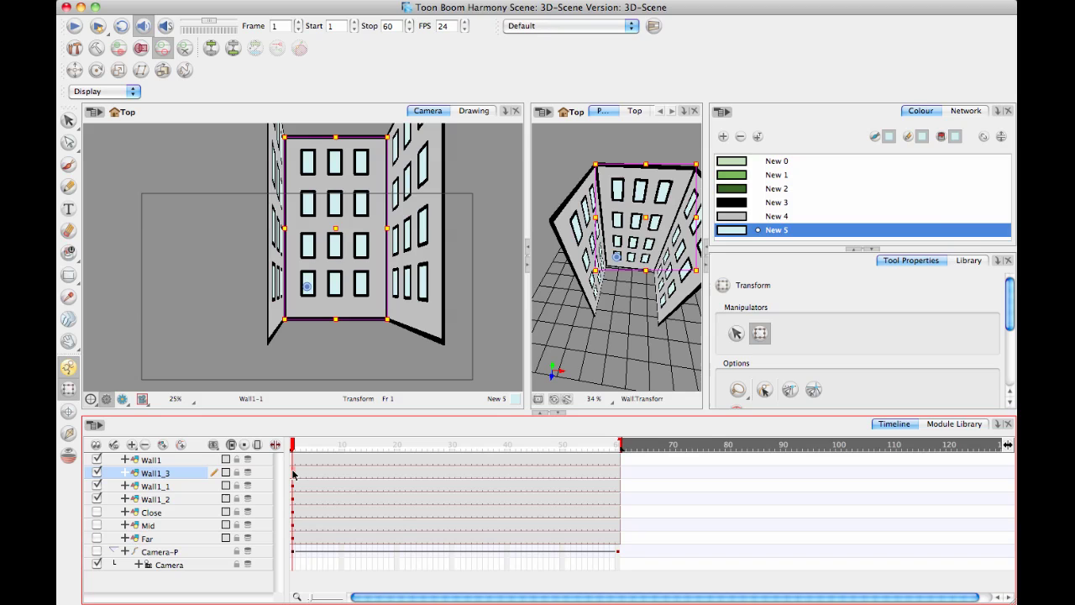
left_click(214, 448)
left_click(519, 119)
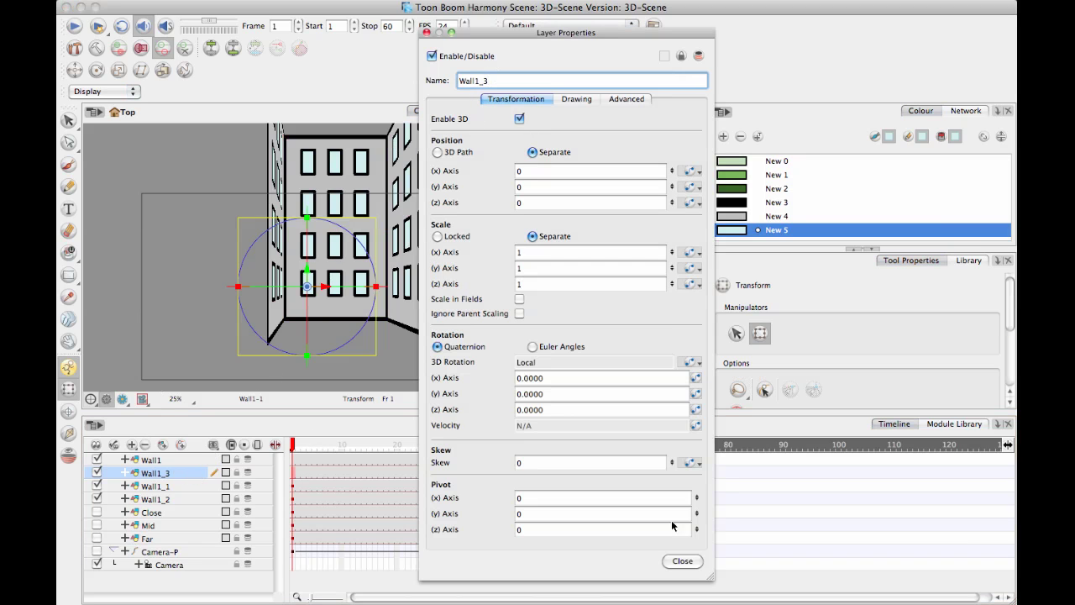
left_click(680, 561)
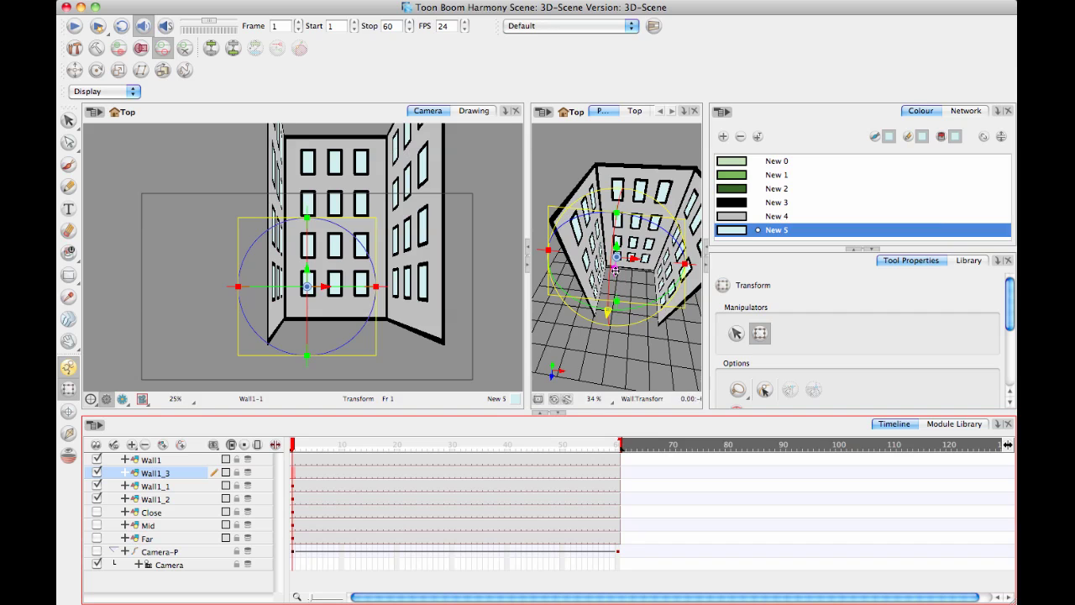
Move Wall1_3 forward along its z axis to the front edges of the two side walls to close the building
left_click(615, 270)
left_click_drag(611, 289, 605, 341)
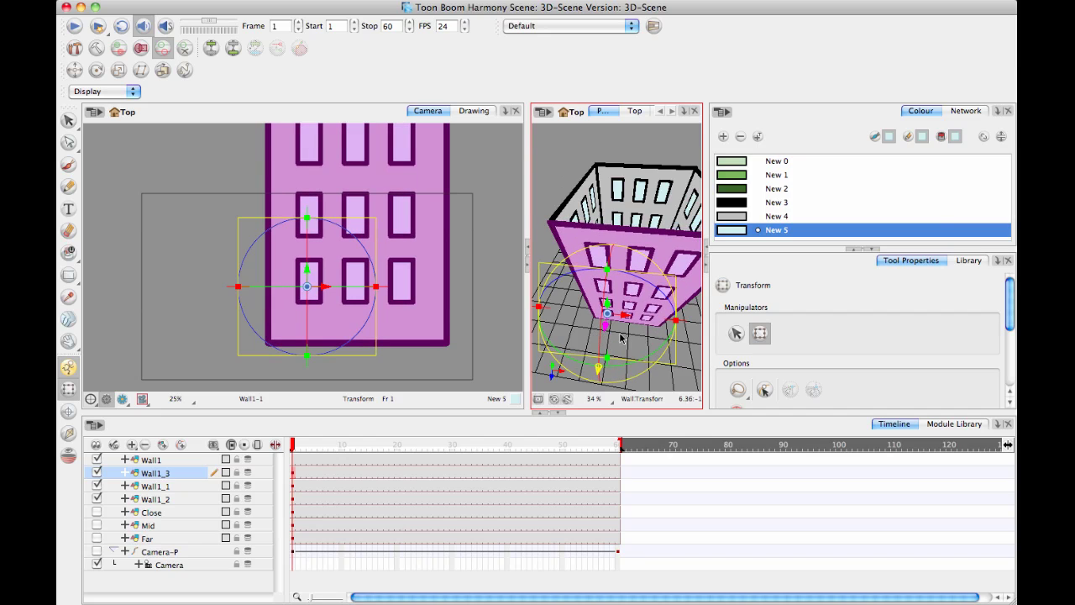
left_click_drag(605, 325, 606, 323)
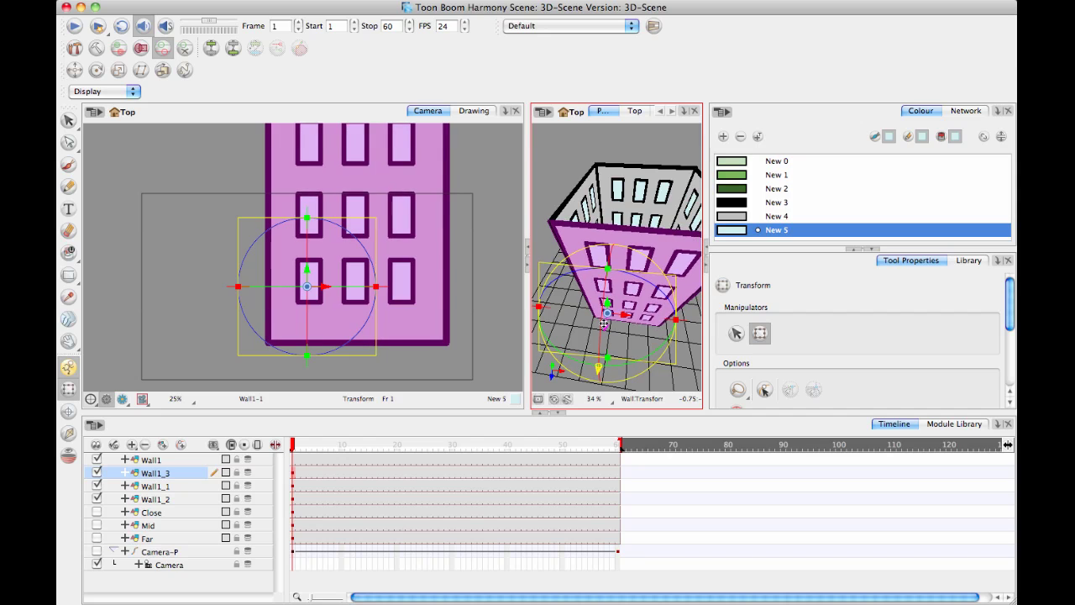
Delete the fill and the outline of the lower-right window in Wall1_3's drawing
left_click(468, 111)
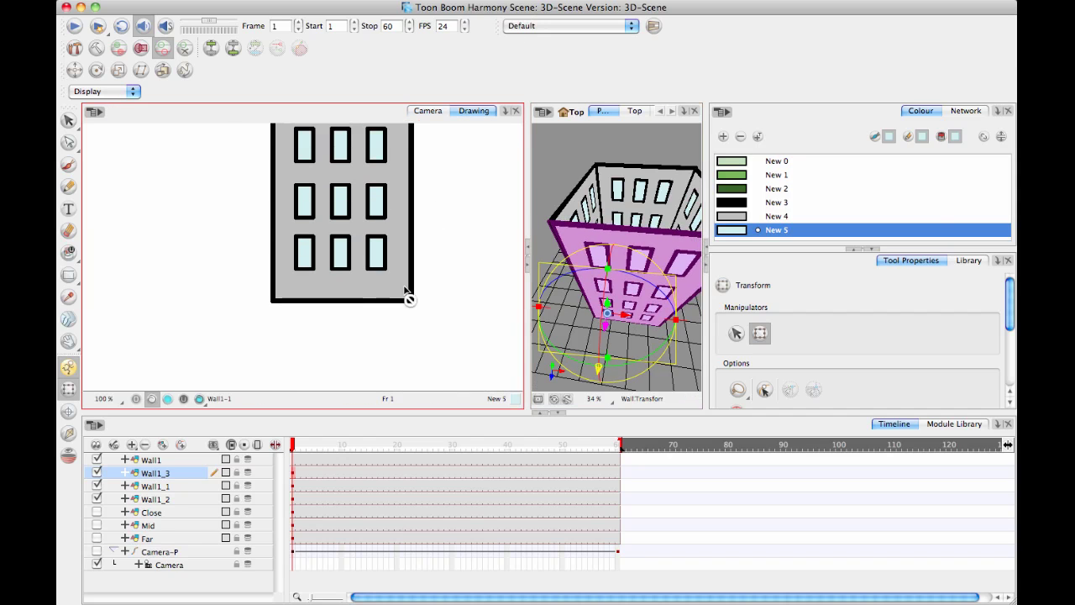
left_click_drag(430, 196, 401, 230)
left_click_drag(314, 282, 321, 278)
left_click(70, 119)
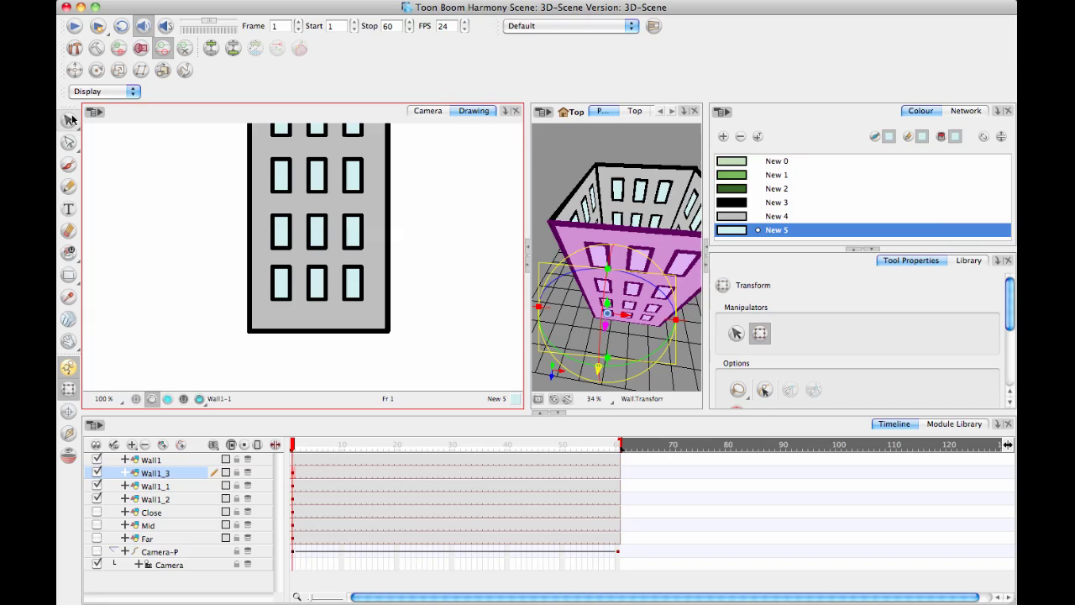
mouse_move(375, 315)
left_mouse_down()
mouse_move(369, 263)
mouse_move(383, 269)
left_mouse_up()
key("2")
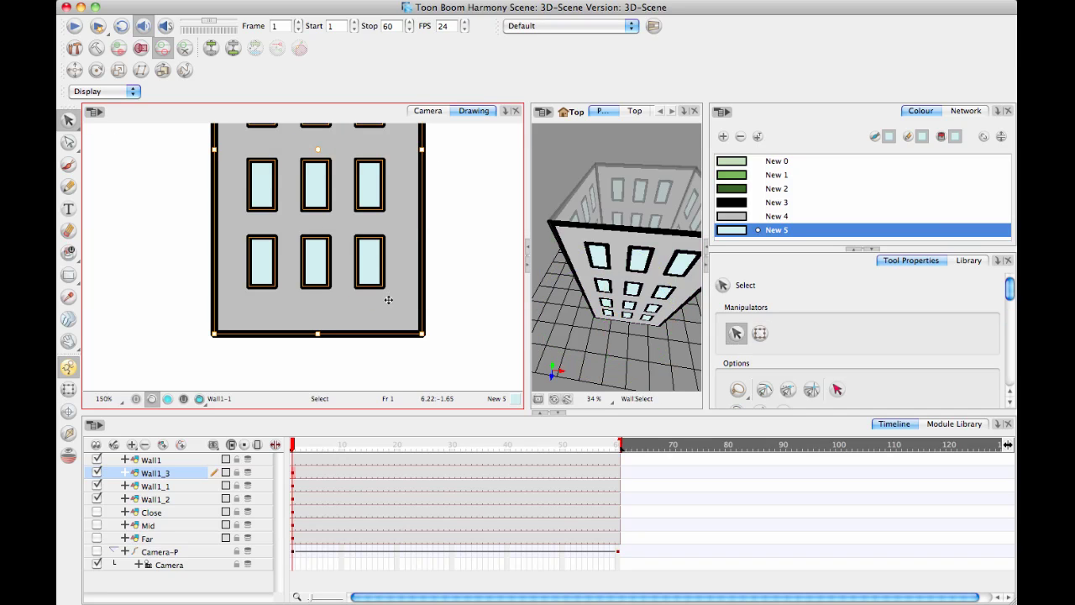
left_click(487, 277)
mouse_move(384, 227)
left_mouse_down()
mouse_move(359, 301)
mouse_move(383, 254)
left_mouse_up()
left_click(443, 335)
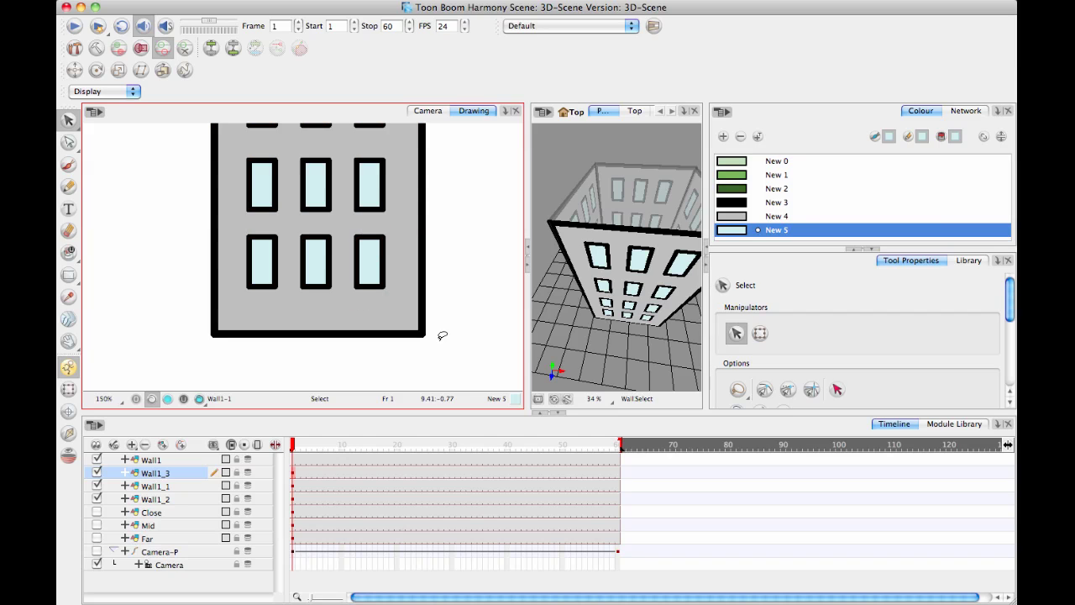
left_click(384, 261)
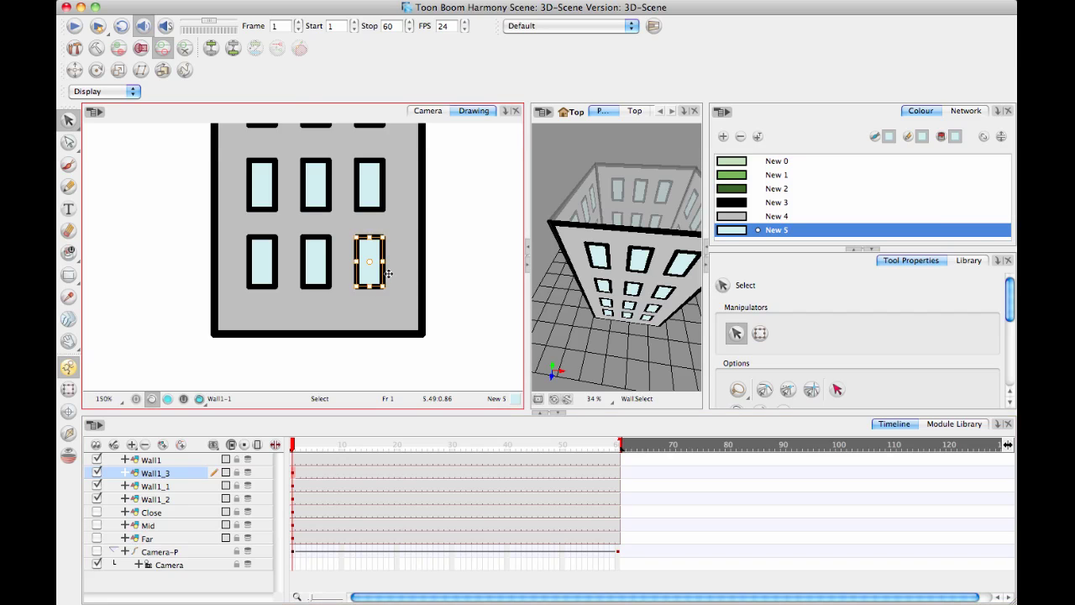
key("Delete")
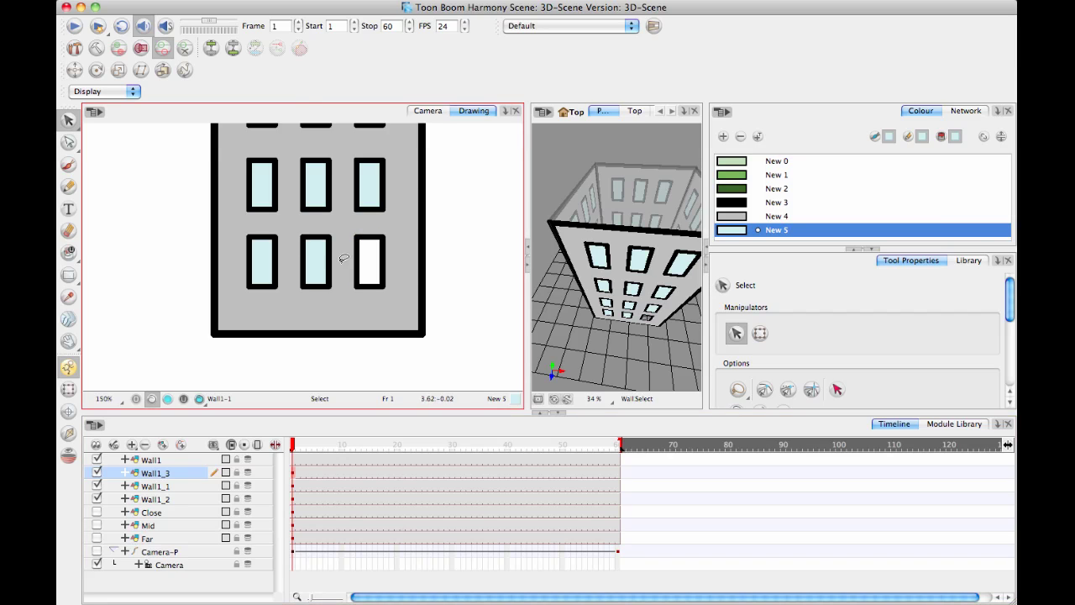
left_click(361, 249)
key("Delete")
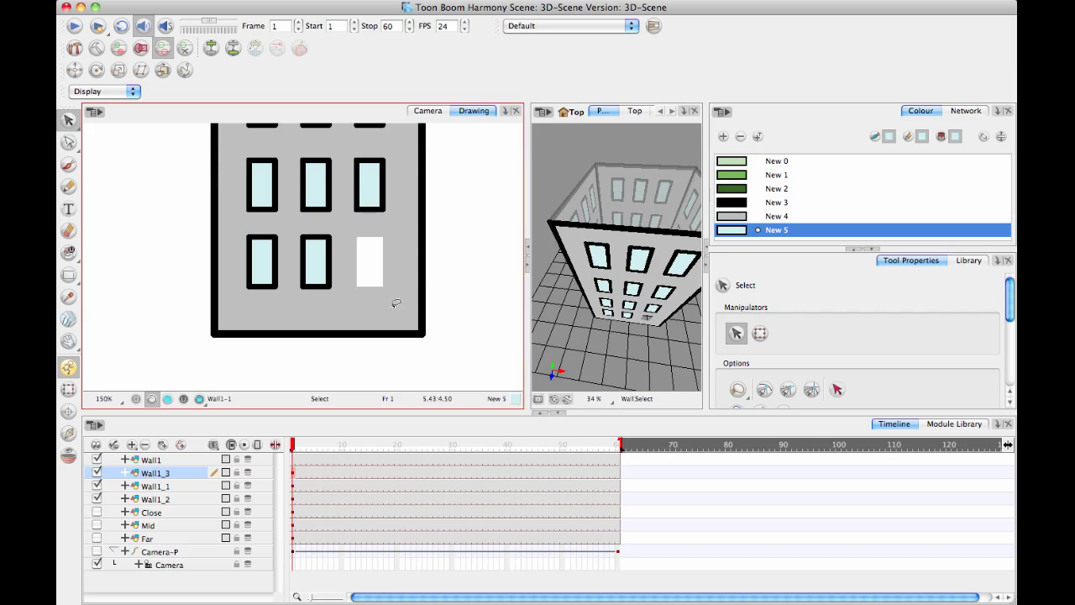
Pick the wall's grey New 4 colour and paint the gap left by the deleted window
key("alt+i")
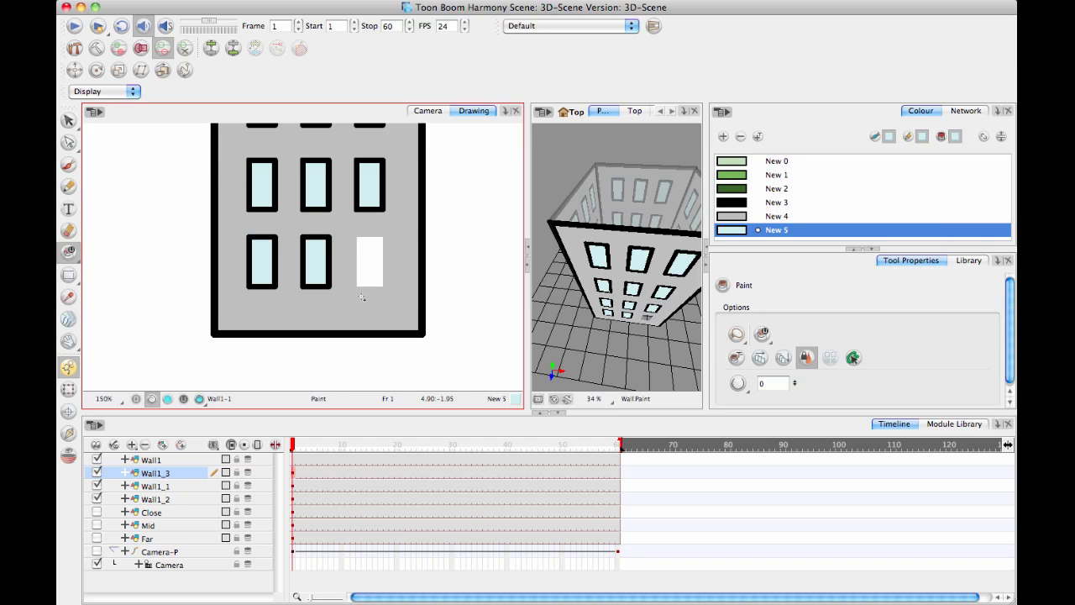
left_click(353, 256, "alt")
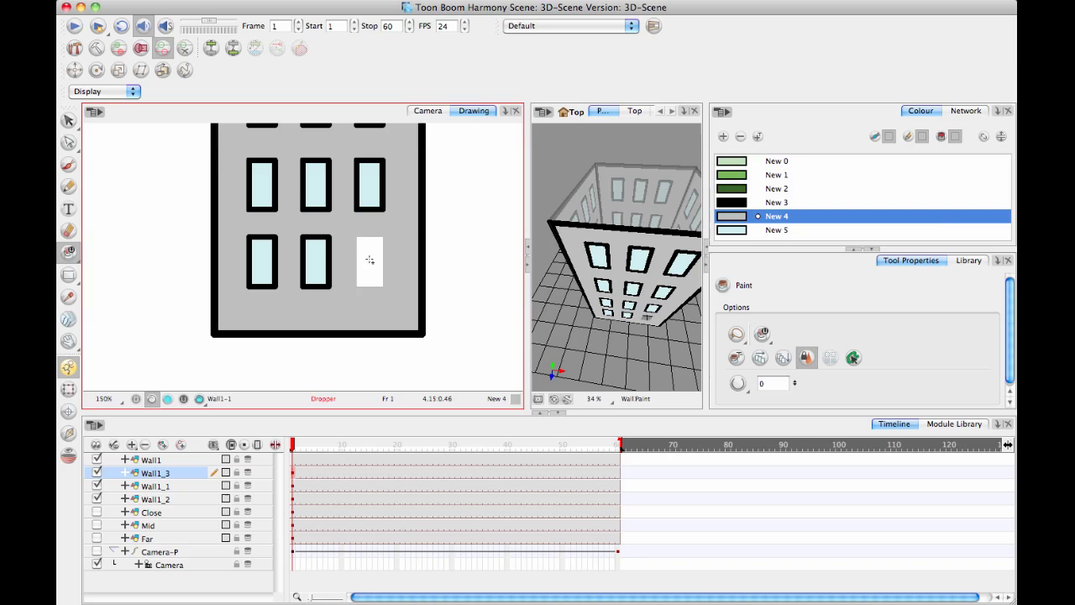
left_click(367, 252)
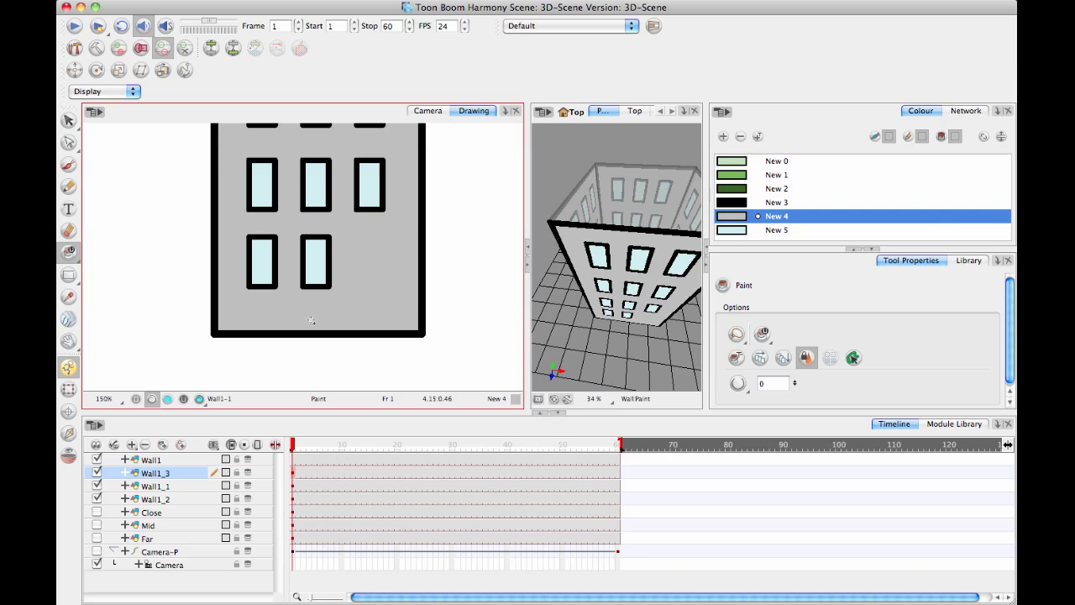
Draw a door rectangle at the wall's lower-right base and a small window rectangle above it in the black New 3 colour
left_click(70, 275)
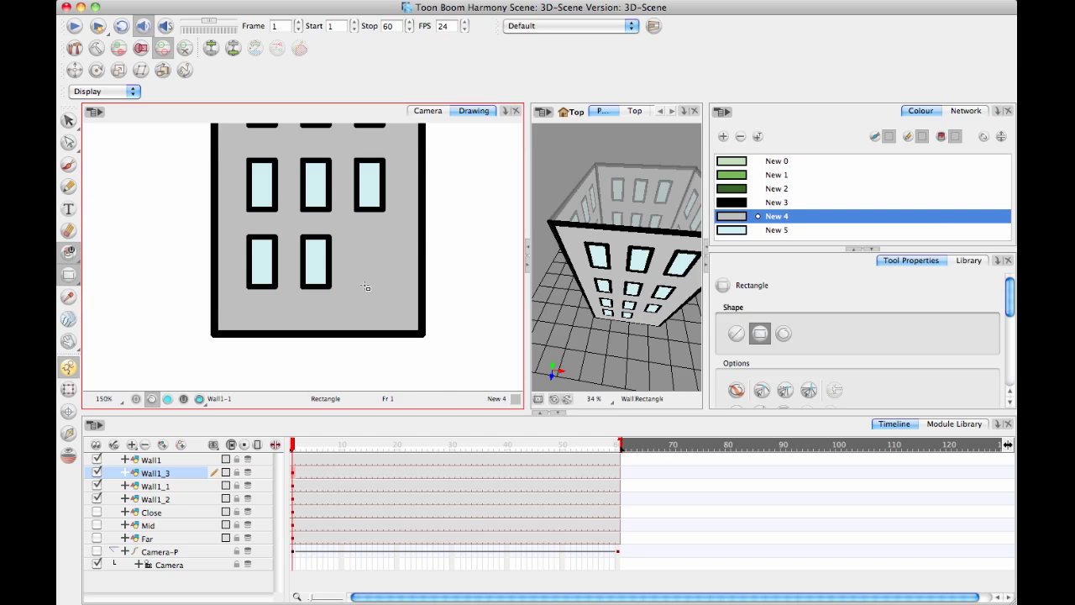
left_click(281, 332, "alt")
left_click_drag(358, 277, 392, 335)
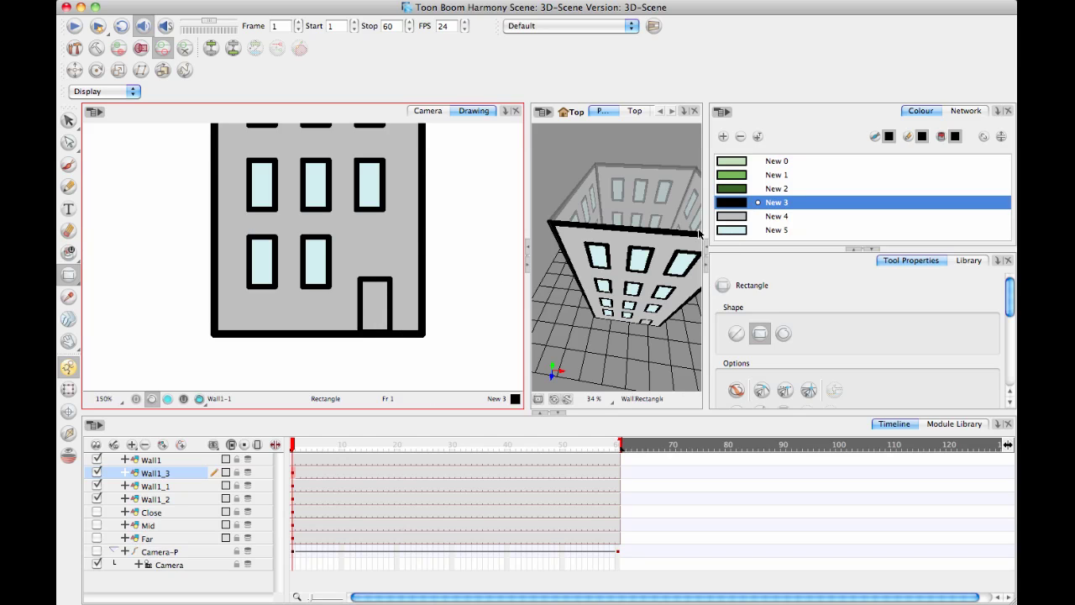
left_click_drag(353, 235, 384, 261)
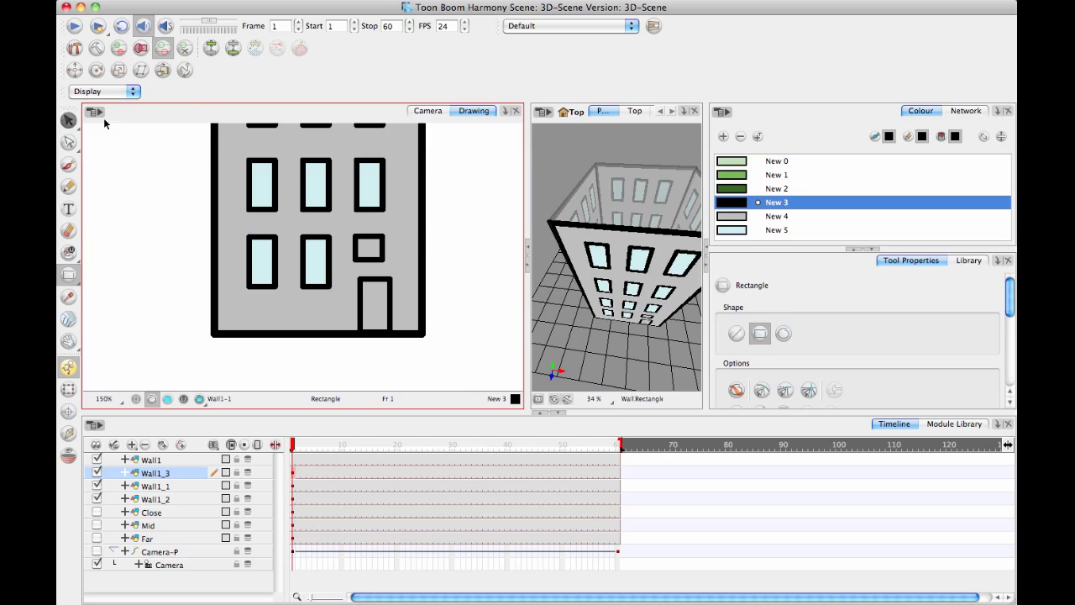
Select only the door's outline and nudge it left into line with the small window above
left_click(68, 120)
key("ctrl+a")
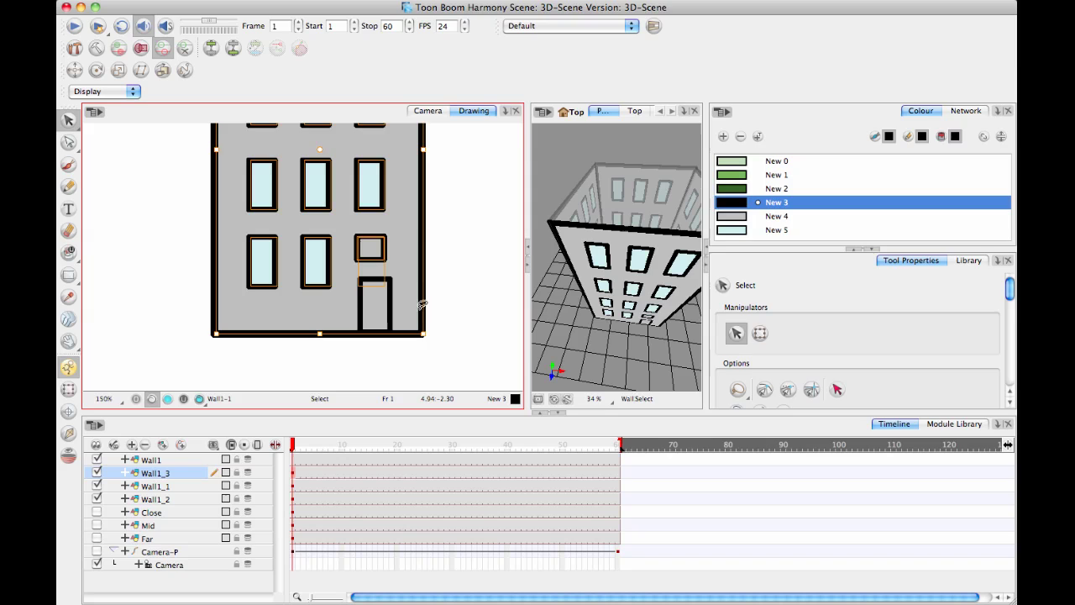
left_click(371, 288)
left_click(363, 296)
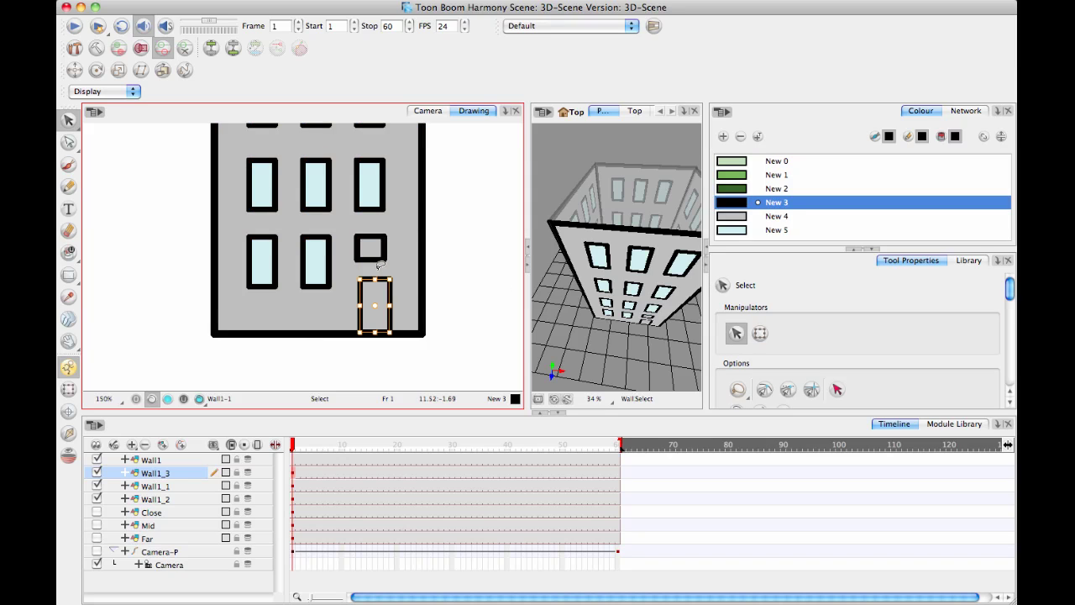
key("Left")
key("Left")
key("Left")
key("Left")
key("Left")
key("Left")
key("Left")
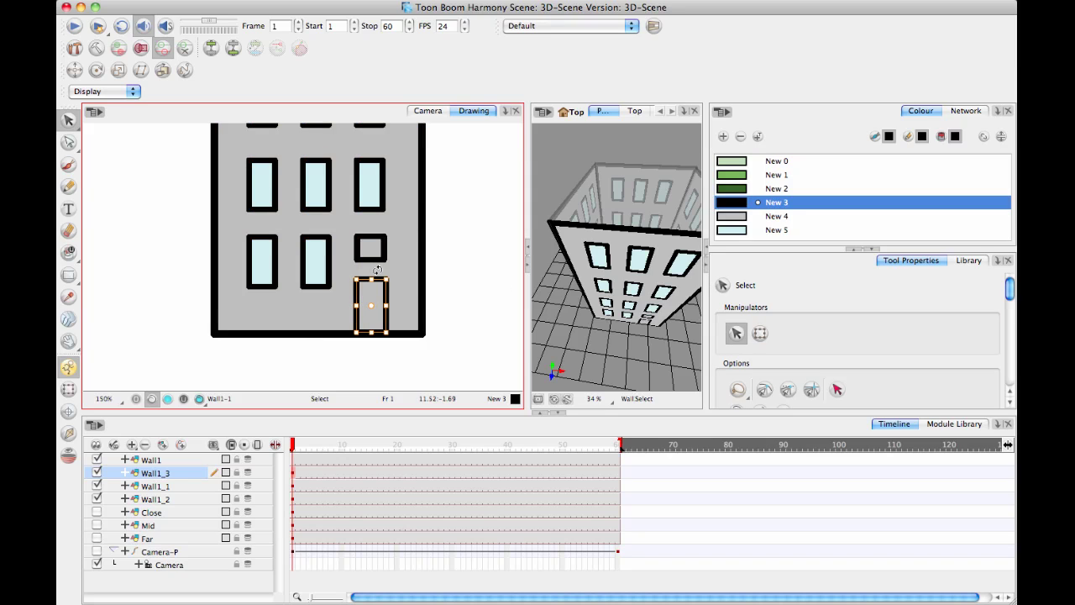
left_click(492, 243)
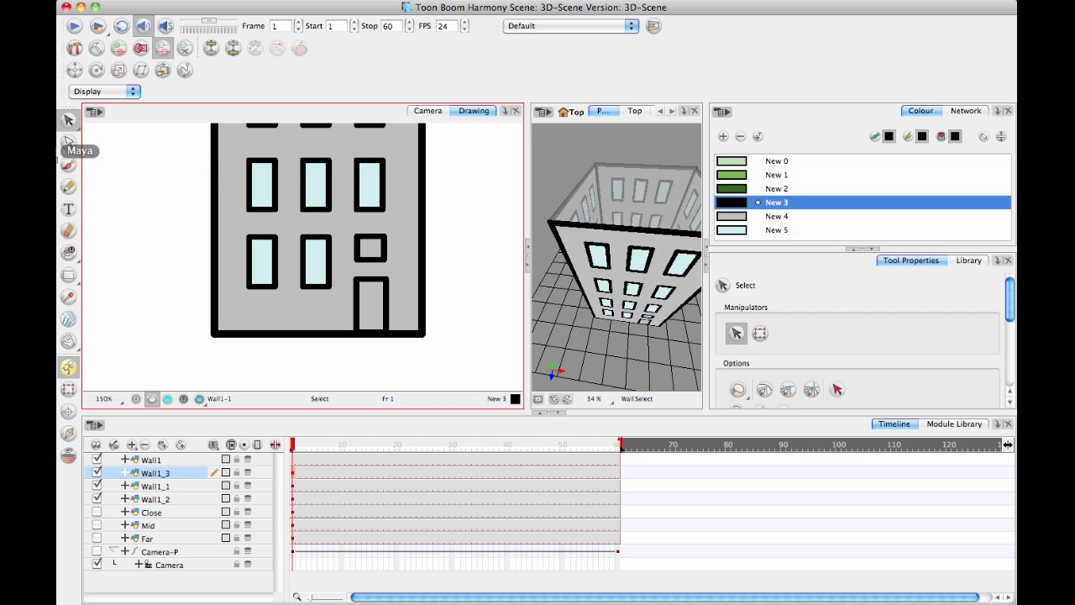
Pick the light blue New 5 colour from an existing window and paint the small window above the door
left_click(69, 251)
left_click_drag(69, 252, 154, 253)
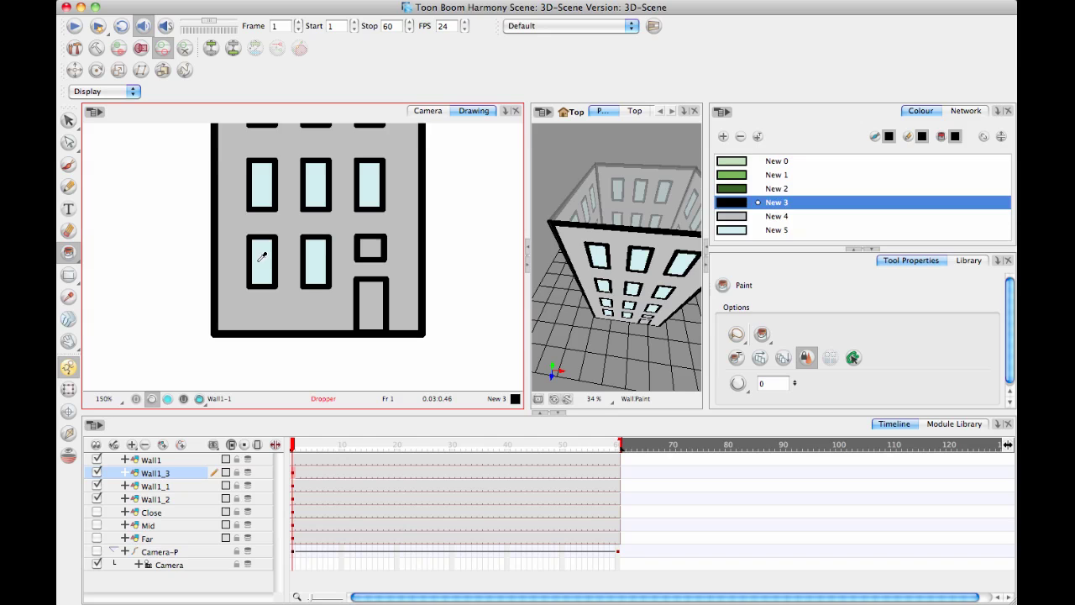
left_click(258, 256, "alt")
left_click(370, 248)
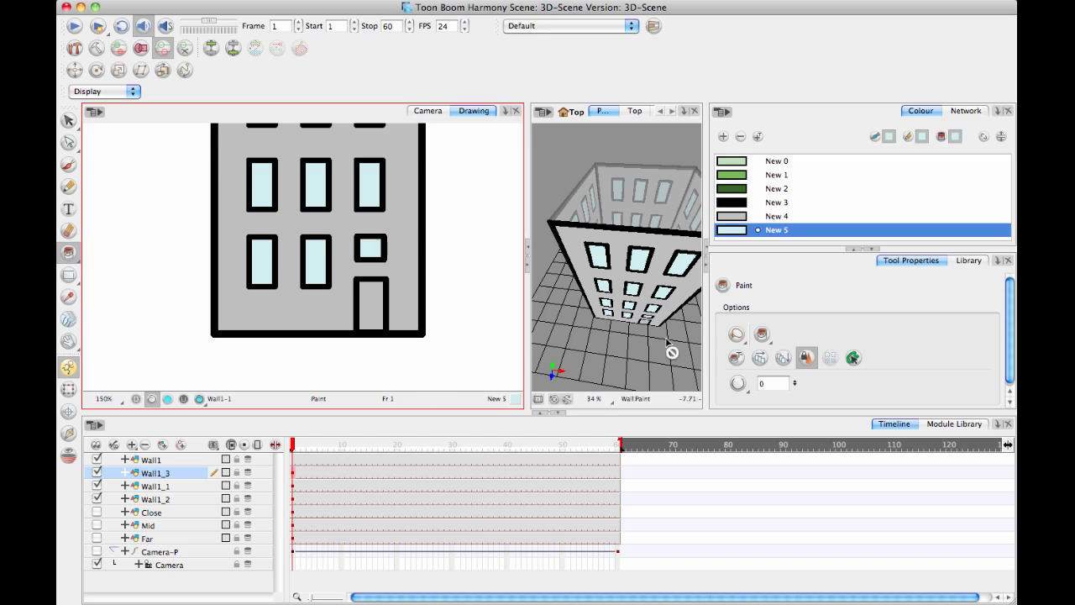
Add a colour swatch, darken it to a brightness (V) of 5, and paint the whole door with it, including the strip near its top
left_click(724, 141)
double_click(749, 233)
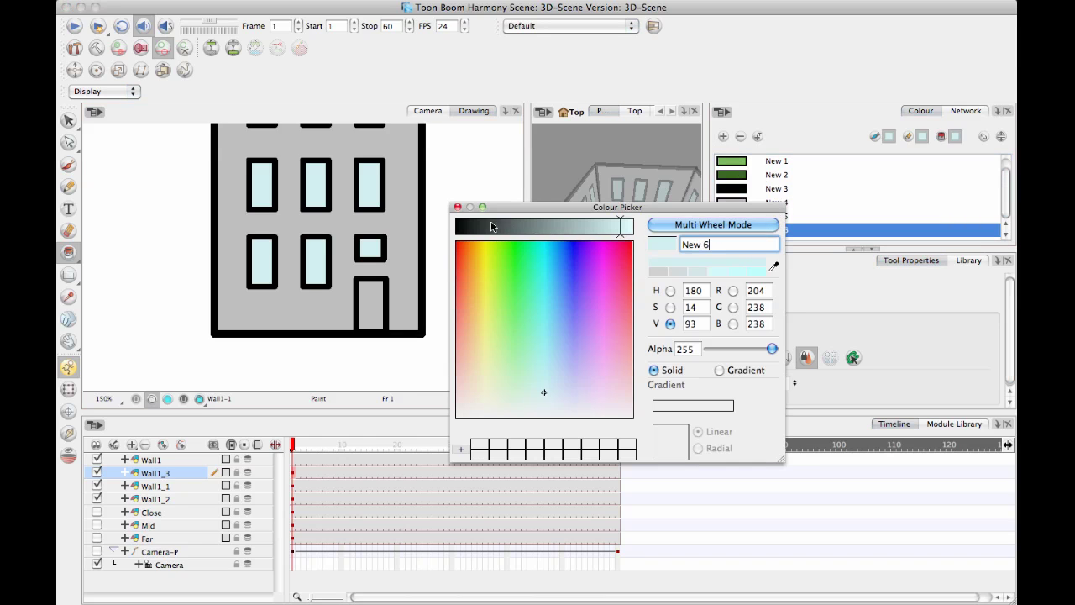
left_click_drag(492, 227, 465, 226)
left_click(371, 310)
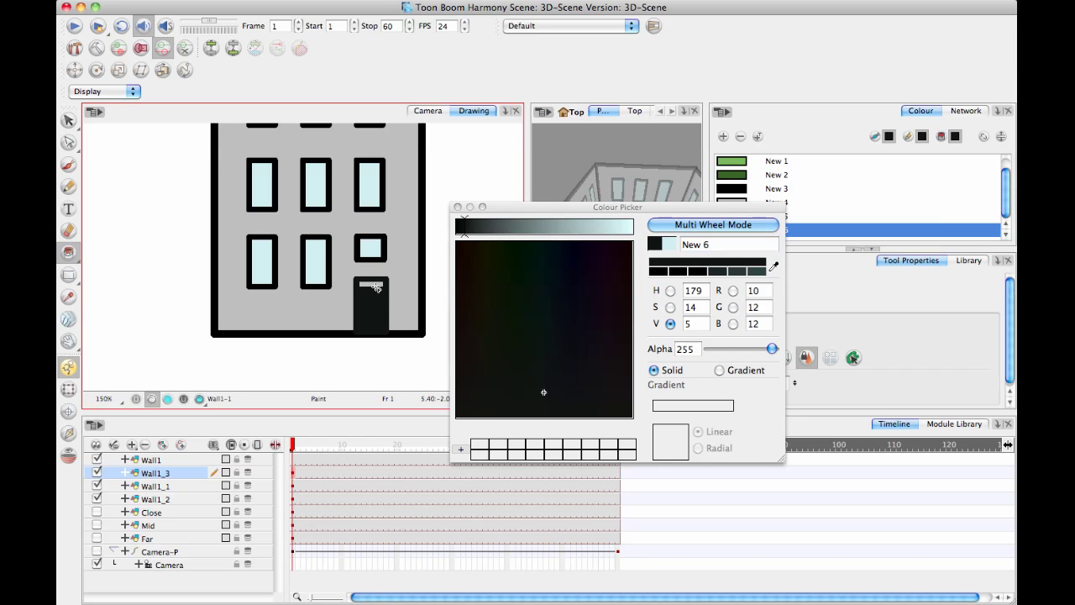
left_click(458, 207)
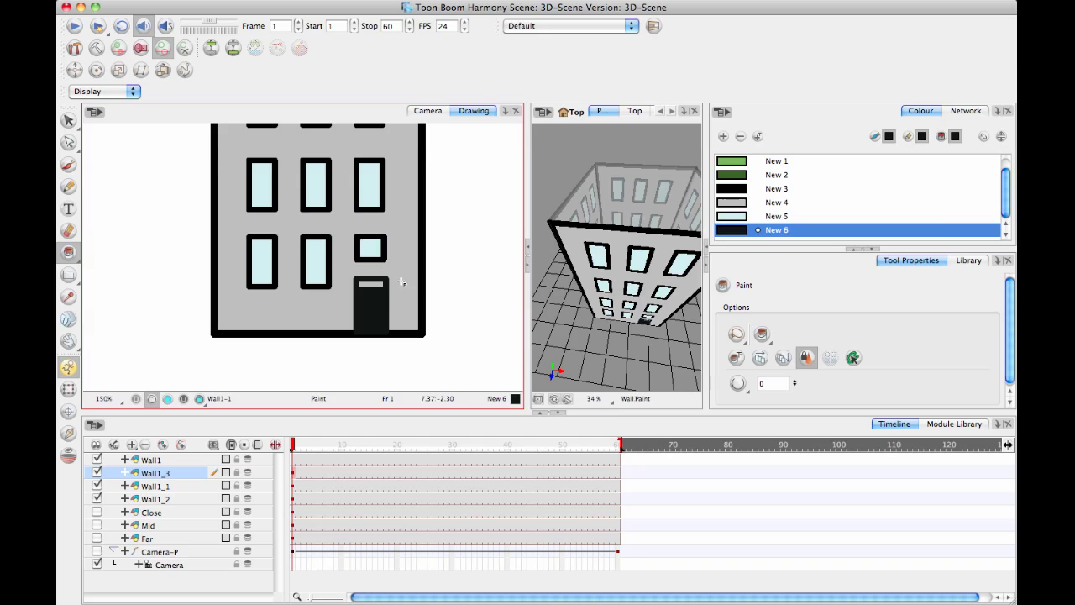
scroll(402, 282, "up", 2)
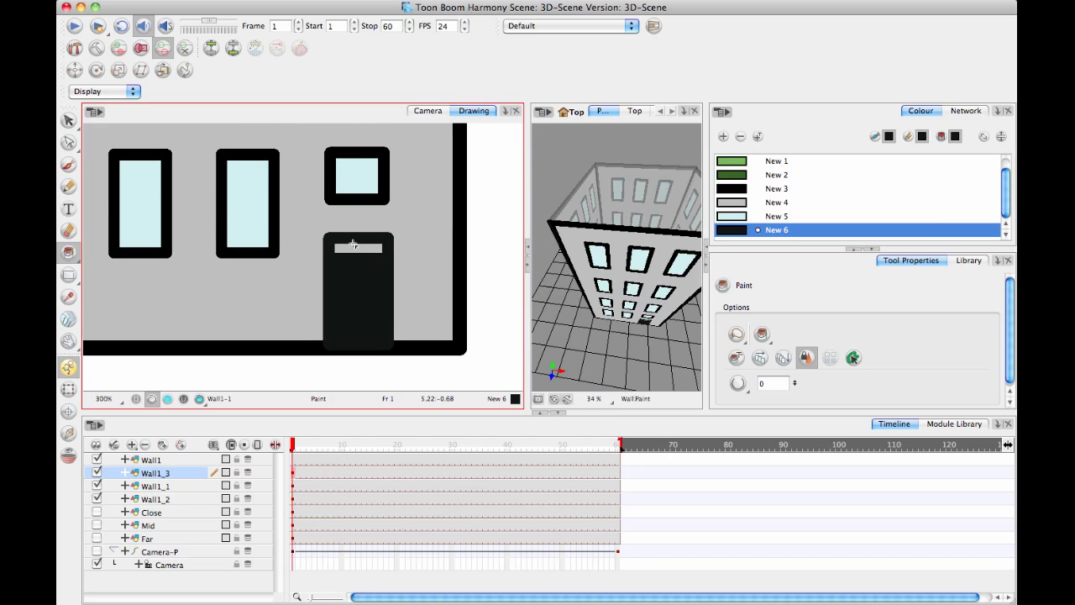
left_click(353, 245)
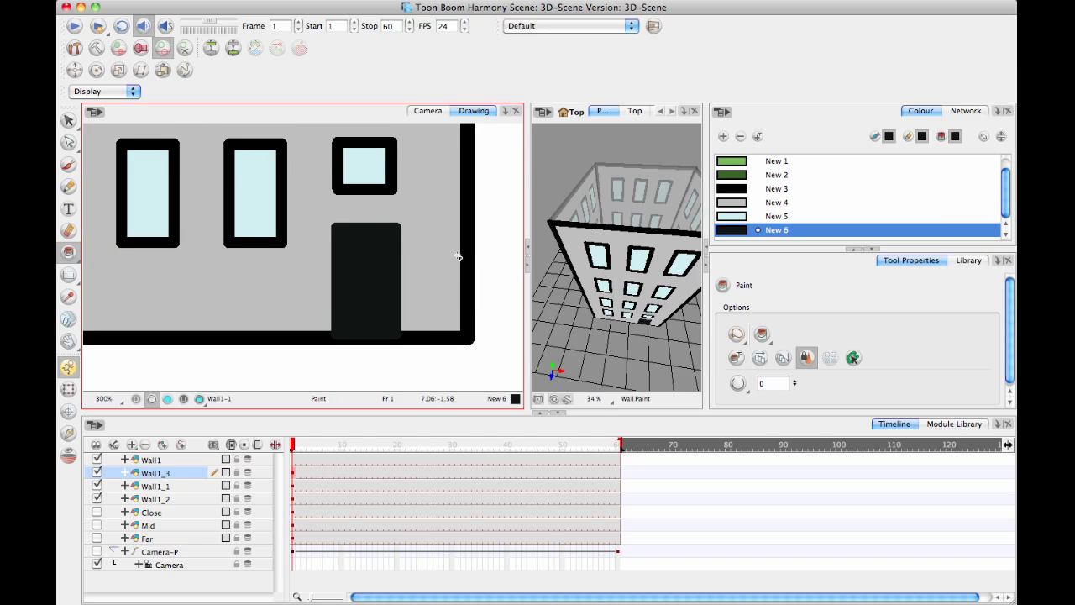
Duplicate the Wall1 layer
key("1")
key("1")
key("1")
key("1")
key("1")
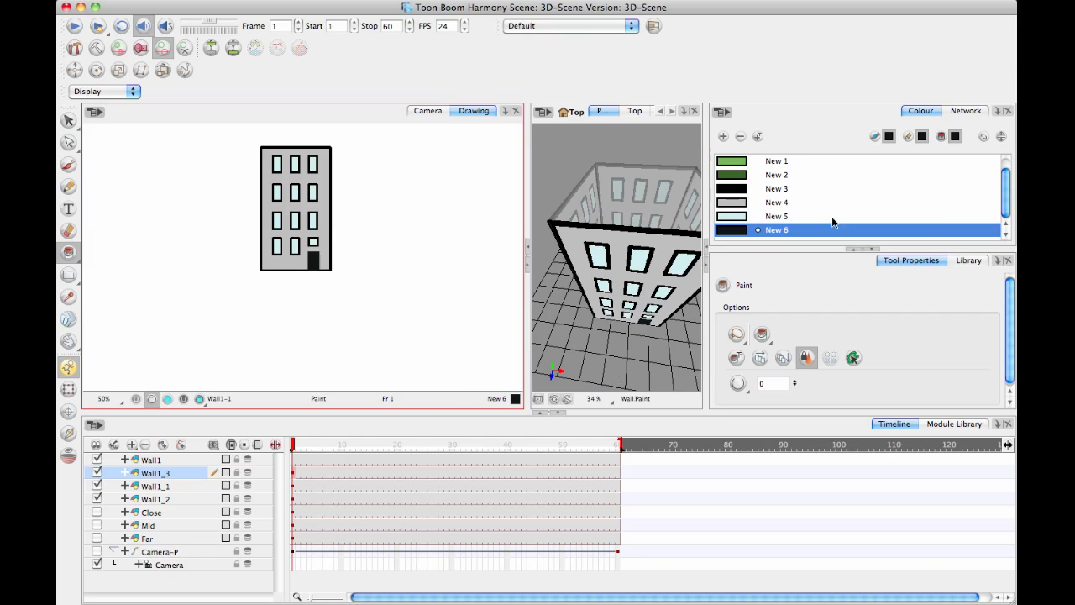
mouse_move(618, 311)
left_mouse_down()
mouse_move(608, 218)
mouse_move(518, 235)
mouse_move(635, 255)
mouse_move(617, 248)
mouse_move(611, 269)
mouse_move(630, 241)
mouse_move(643, 246)
mouse_move(519, 283)
mouse_move(672, 243)
left_mouse_up()
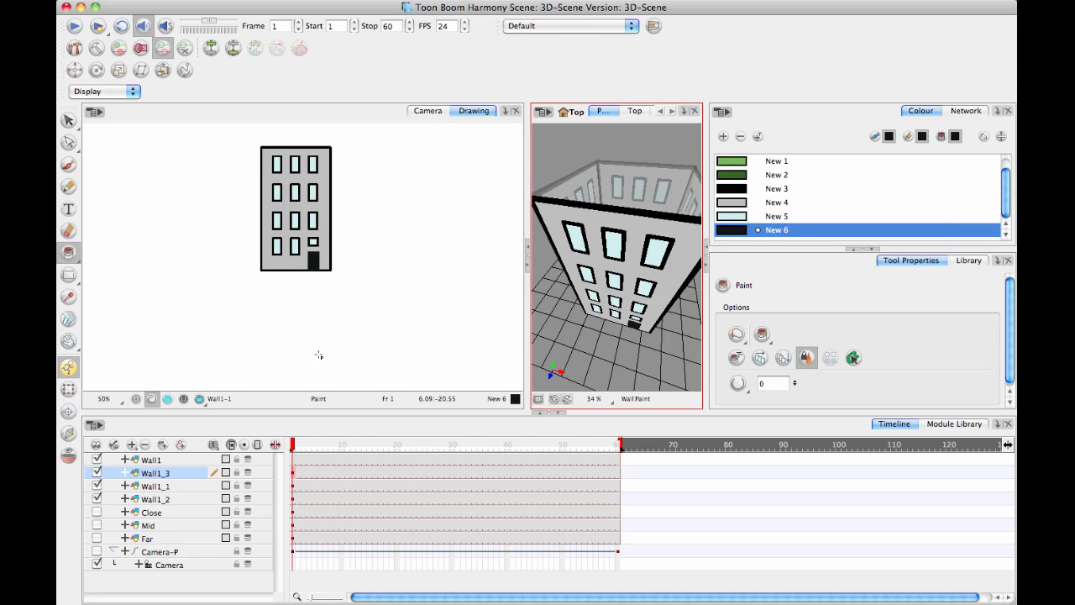
left_click_drag(339, 244, 355, 301)
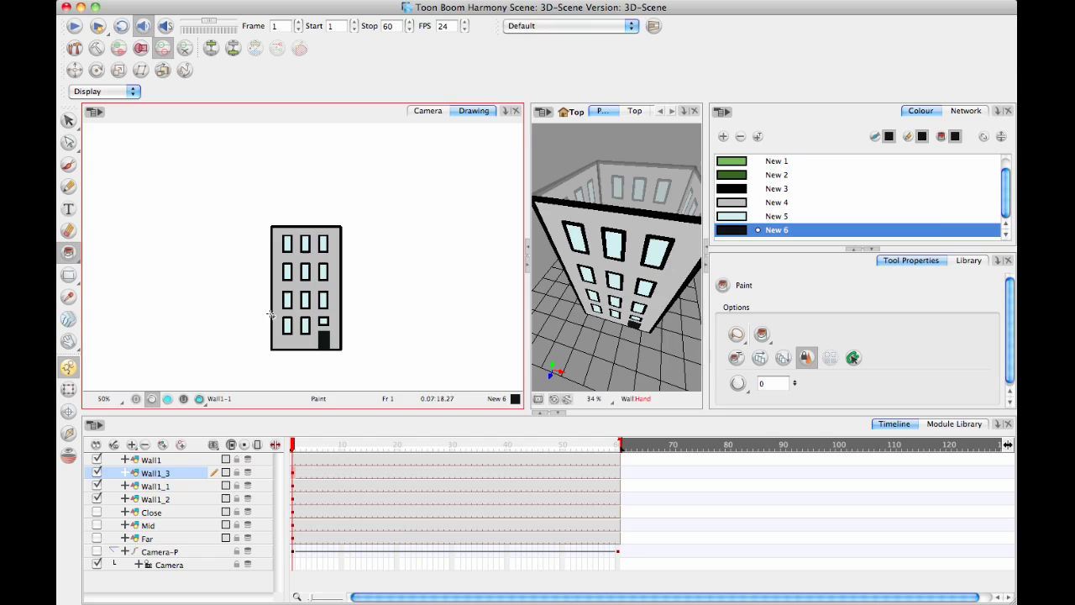
left_click(184, 460)
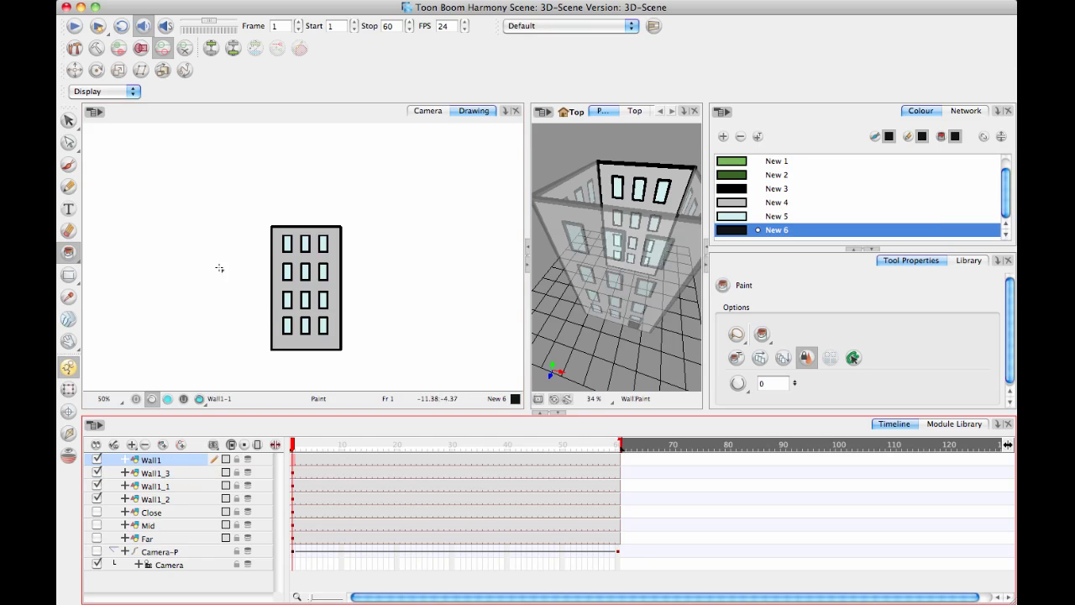
right_click(168, 460)
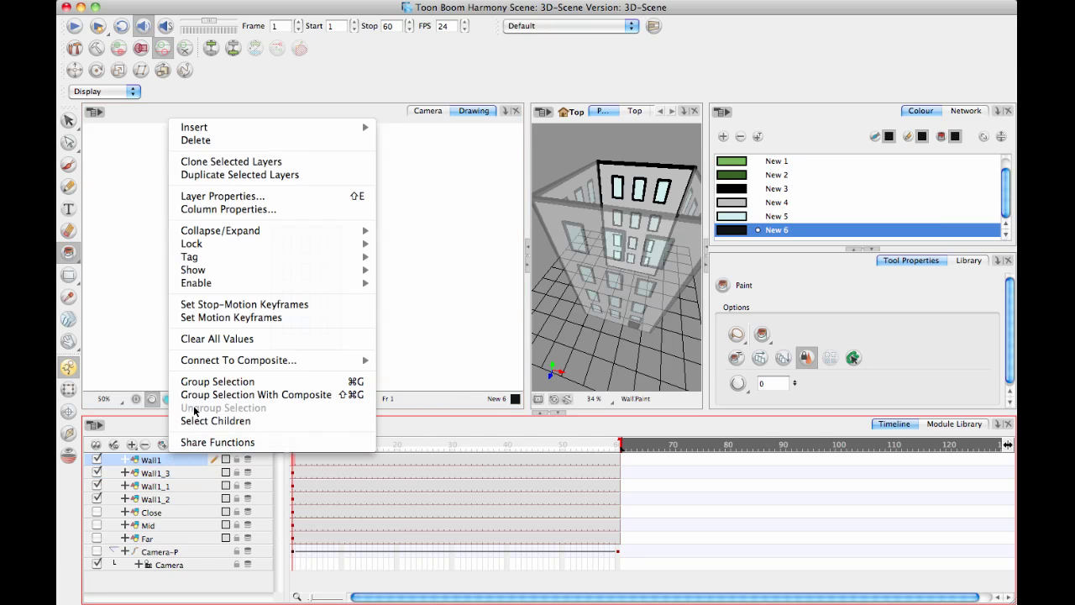
left_click(236, 177)
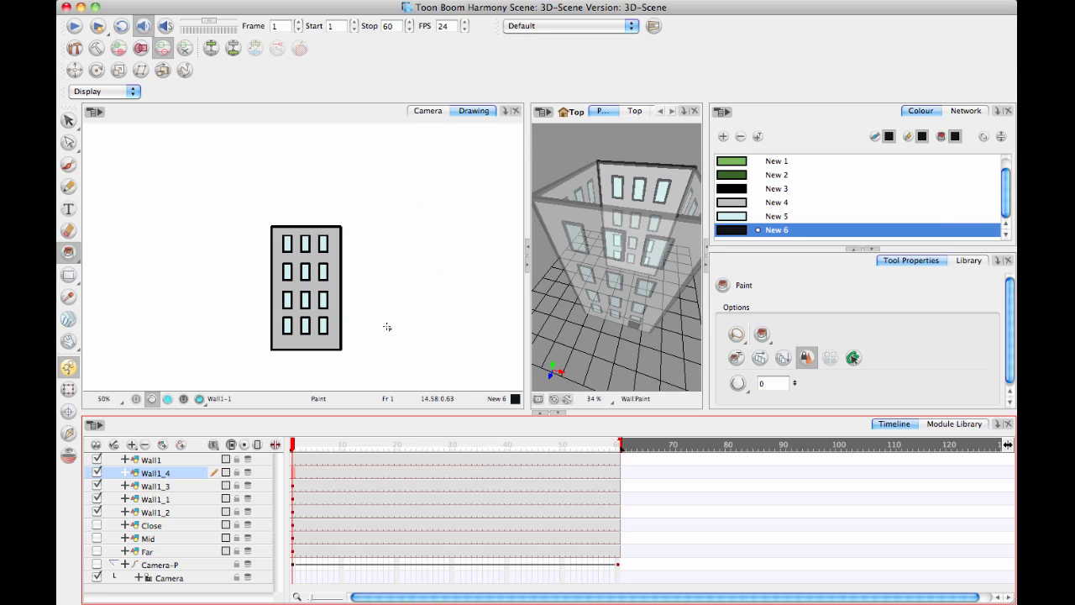
Draw a black New 3 square directly below the wall in Wall1_4's drawing, matching the wall's width
key("space")
key("2")
key("2")
mouse_move(387, 325)
left_mouse_down()
mouse_move(386, 173)
mouse_move(380, 217)
mouse_move(344, 253)
left_mouse_up()
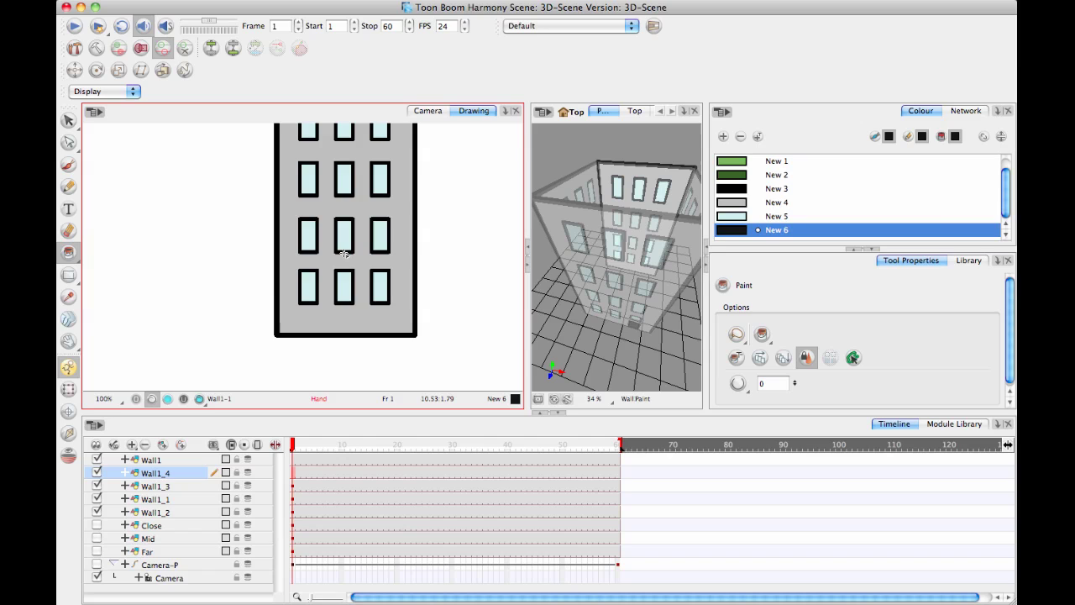
scroll(357, 314, "down", 2)
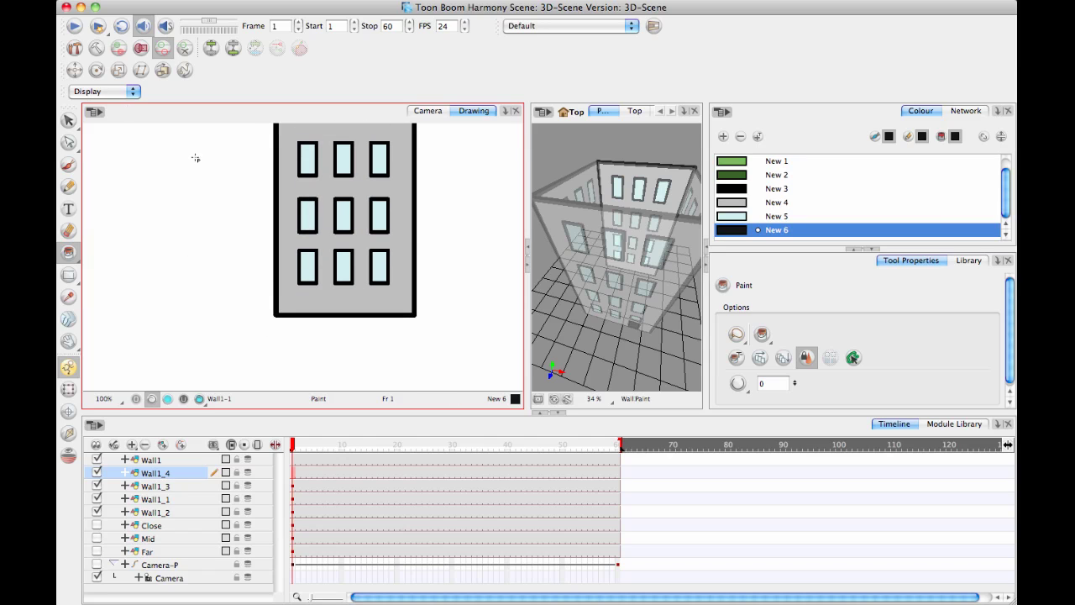
left_click(68, 275)
scroll(299, 308, "down", 1)
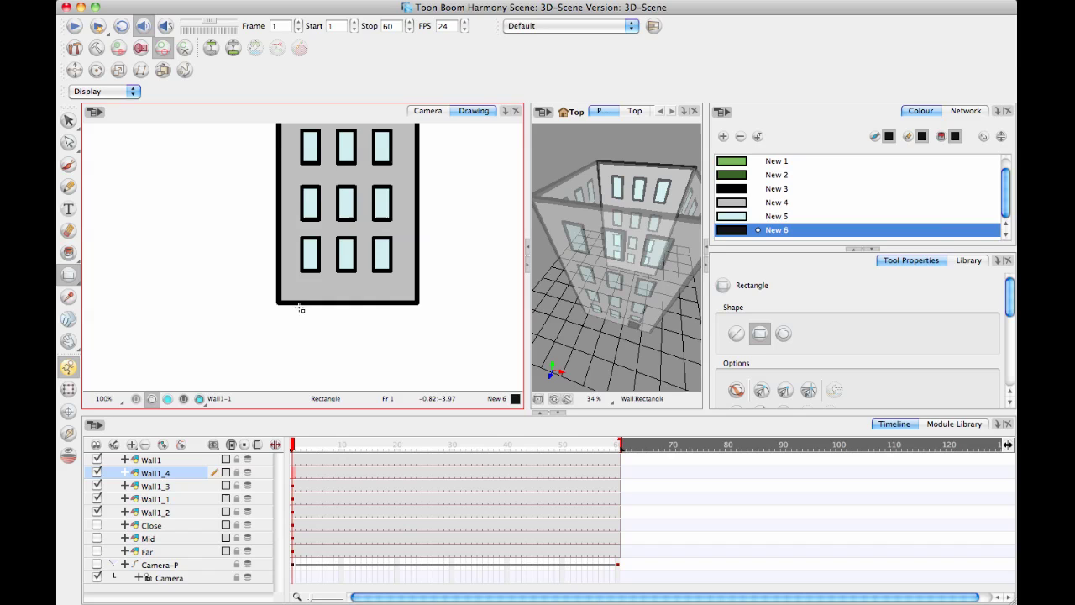
left_click(750, 188)
scroll(249, 284, "up", 1)
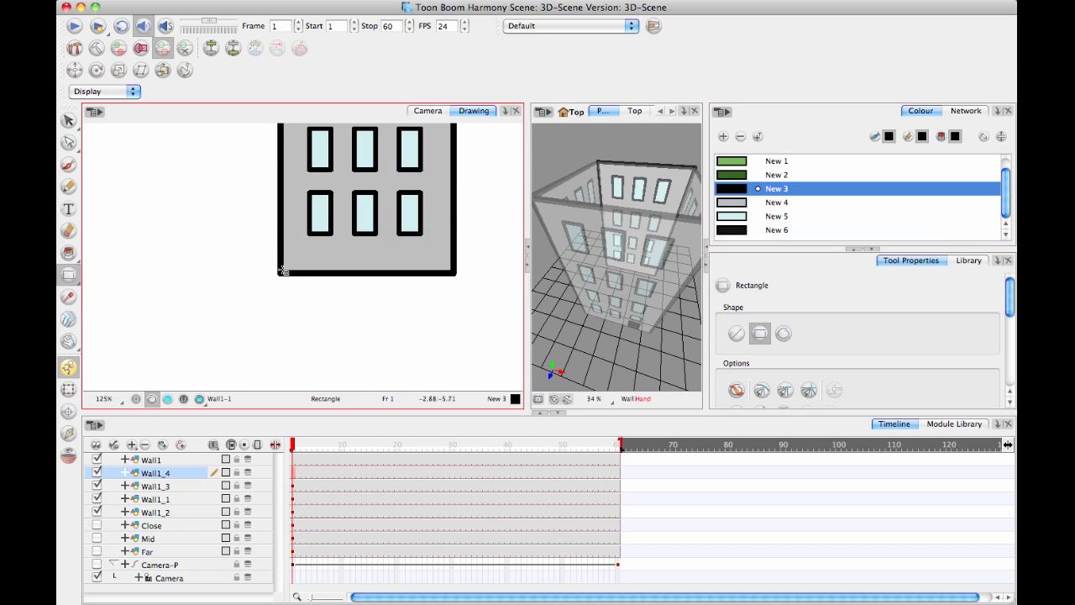
left_click_drag(282, 272, 476, 366)
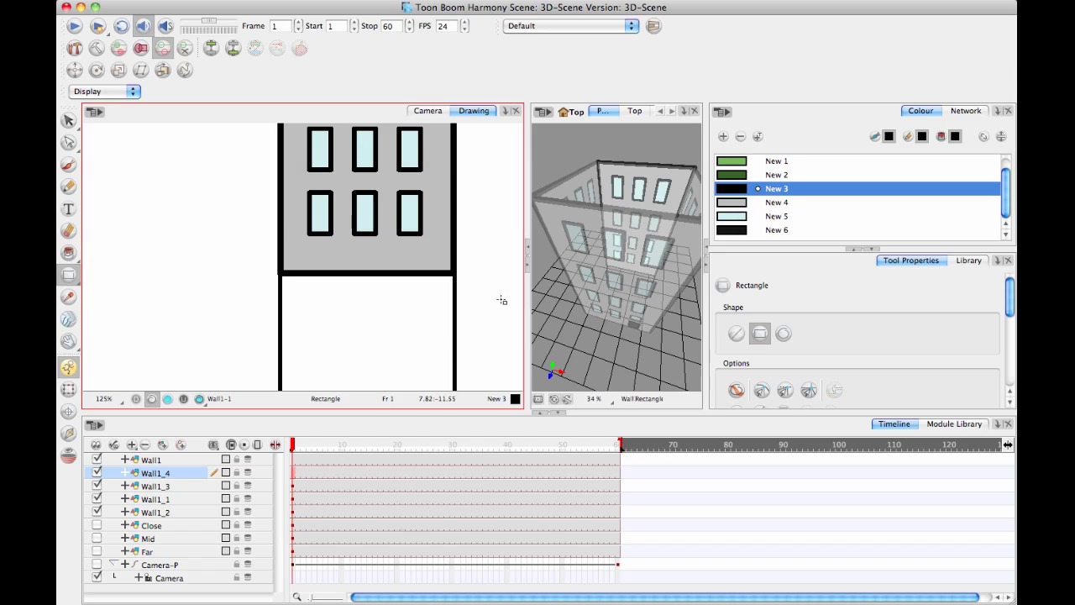
Select the new square below the wall and thicken its outline
left_click_drag(477, 312, 496, 215)
key("1")
key("1")
left_click_drag(415, 236, 406, 283)
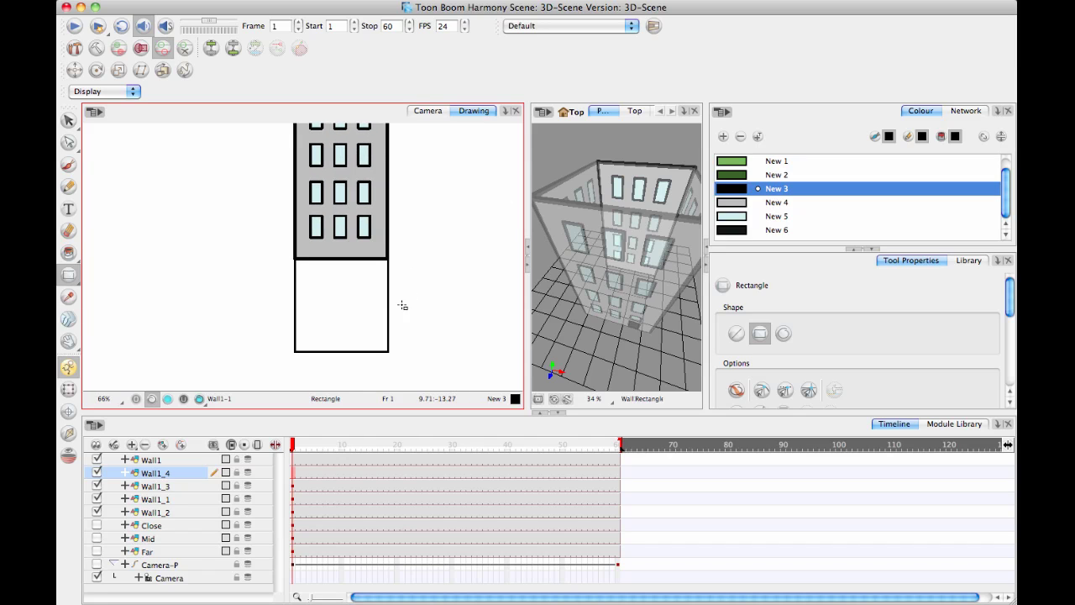
left_click(71, 124)
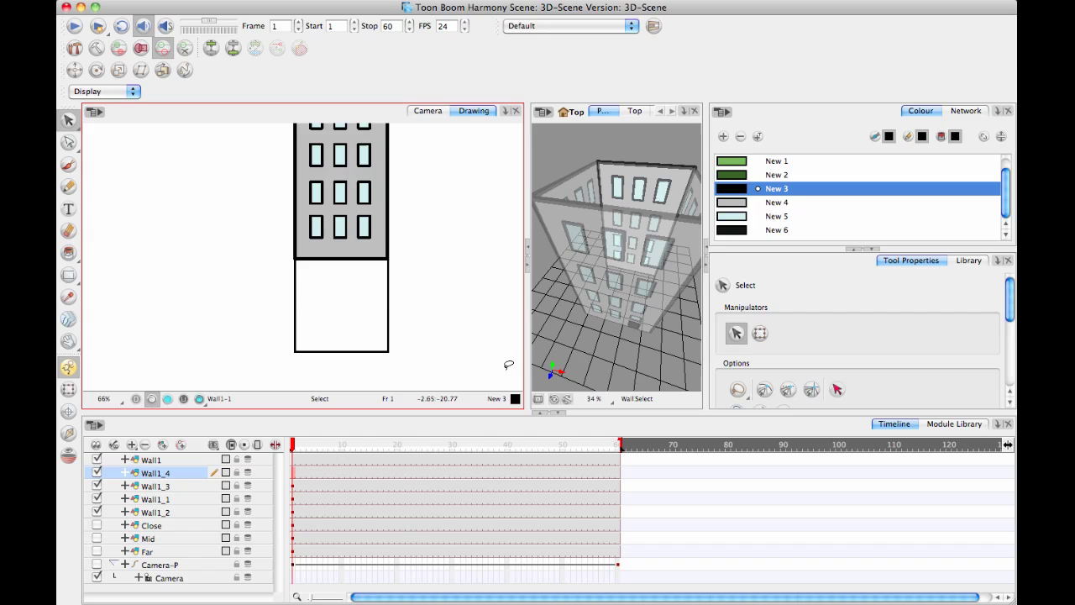
scroll(1008, 320, "down", 5)
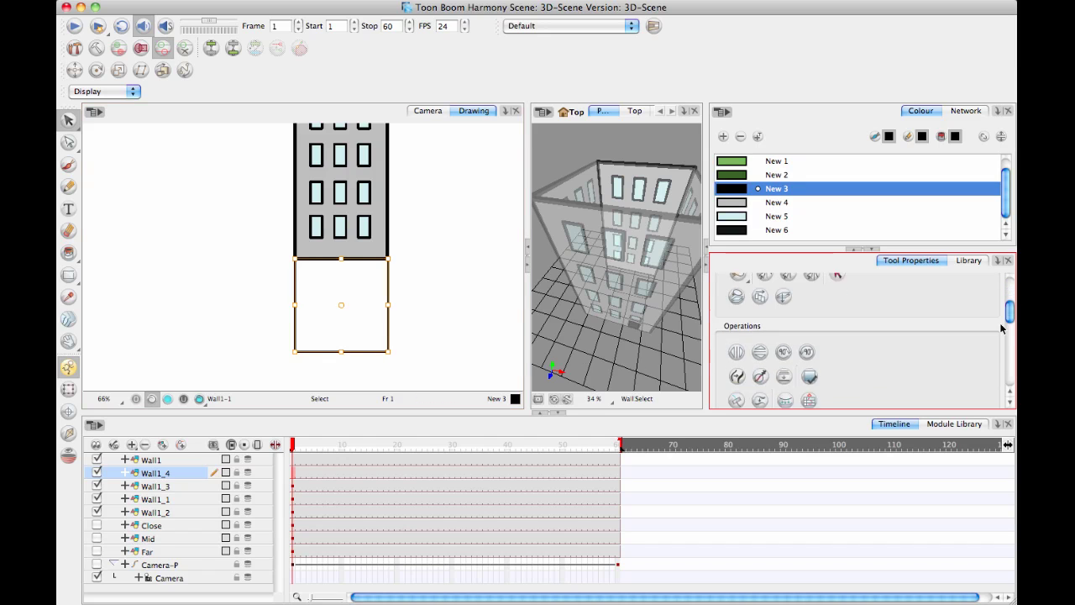
left_click_drag(774, 401, 774, 393)
left_click(445, 283)
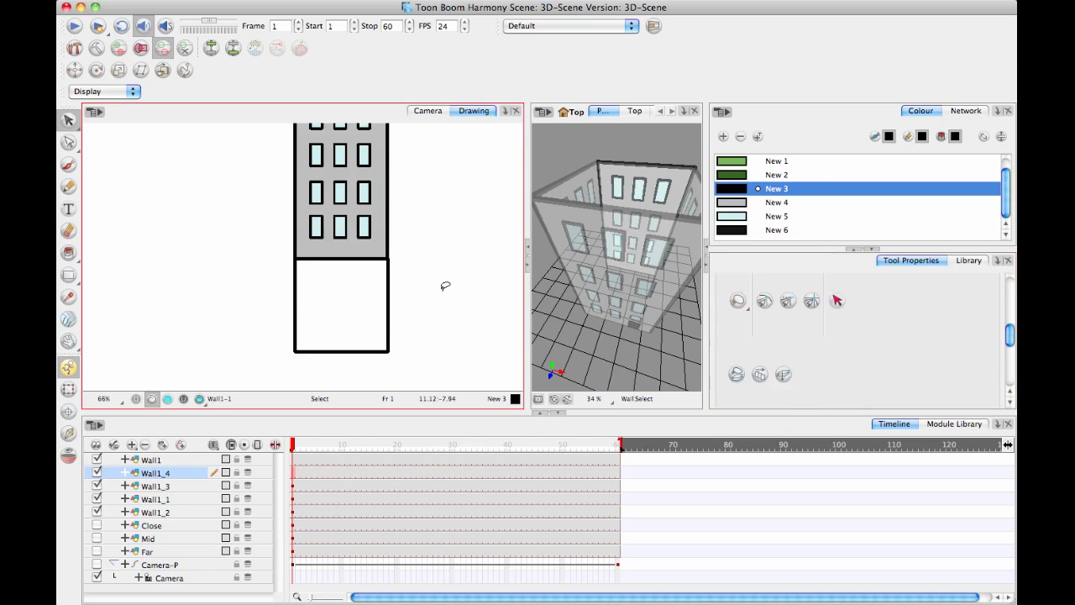
Fine-tune the square's lower-right corner to fit the width of the wall above
key("space")
mouse_move(439, 268)
left_mouse_down()
mouse_move(453, 257)
mouse_move(425, 232)
left_mouse_up()
left_click(401, 294)
key("space")
key("2")
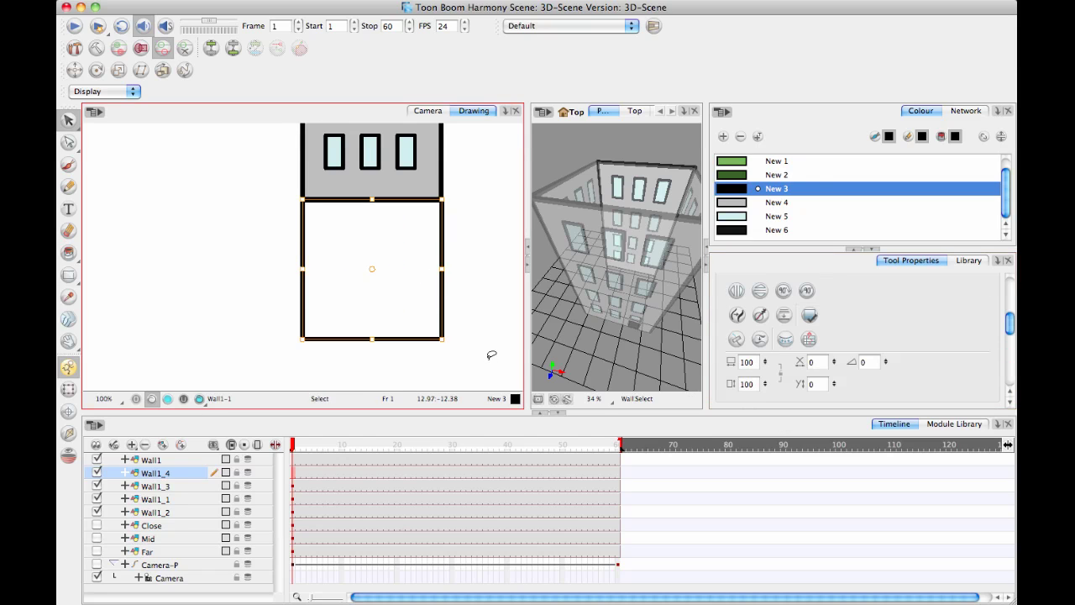
left_click_drag(443, 337, 442, 337)
left_click(490, 307)
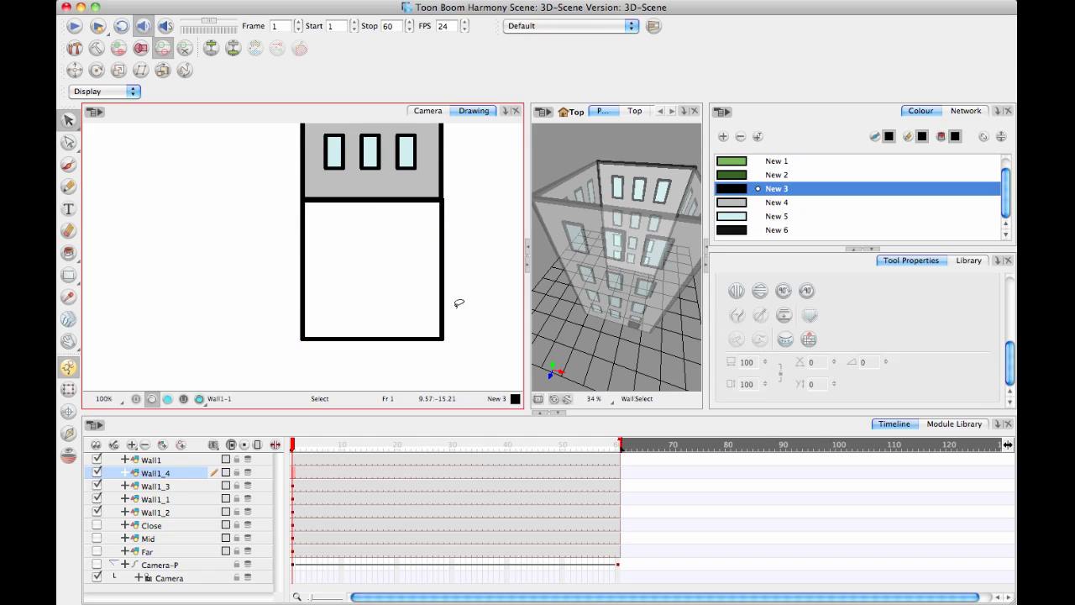
Delete the wall and all its windows from Wall1_4's drawing, keeping only the square
key("space")
left_click_drag(444, 200, 445, 260)
key("1")
key("1")
key("1")
left_click_drag(386, 184, 362, 136)
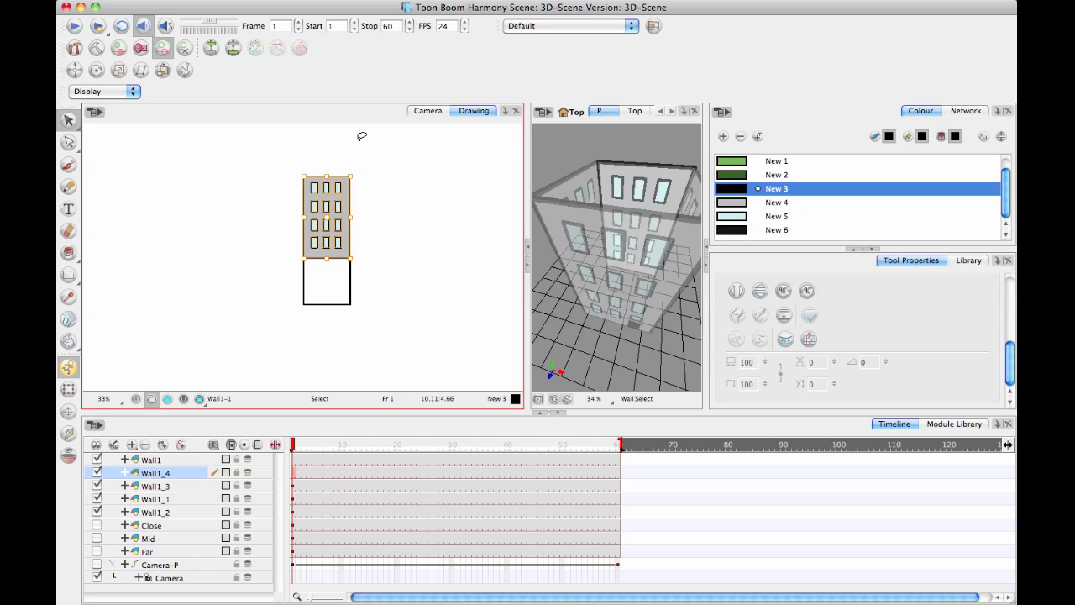
key("Delete")
key("1")
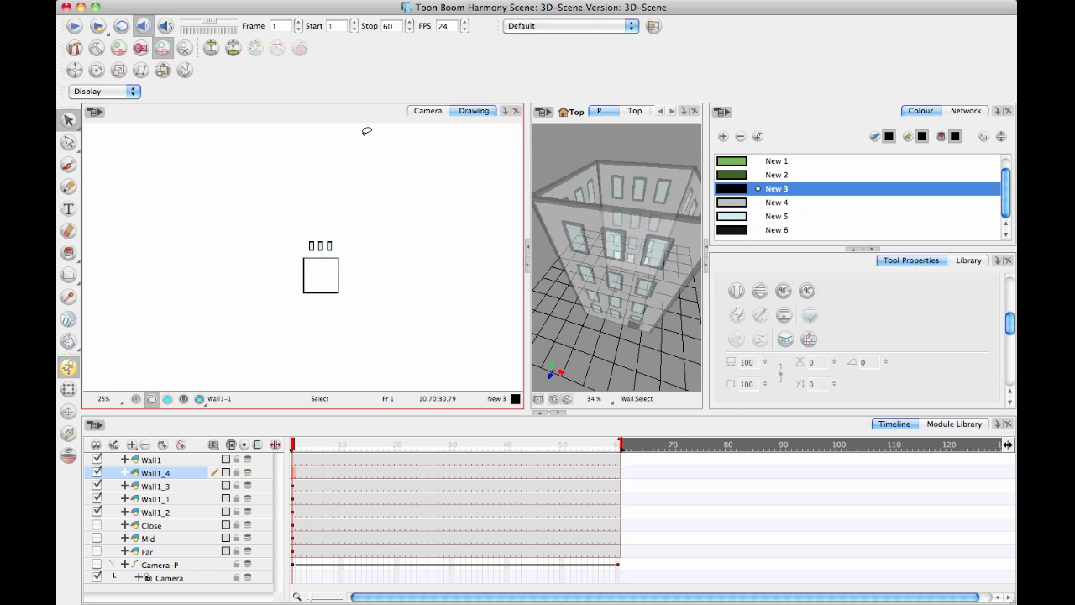
mouse_move(352, 228)
left_mouse_down()
mouse_move(295, 233)
mouse_move(311, 247)
mouse_move(351, 235)
left_mouse_up()
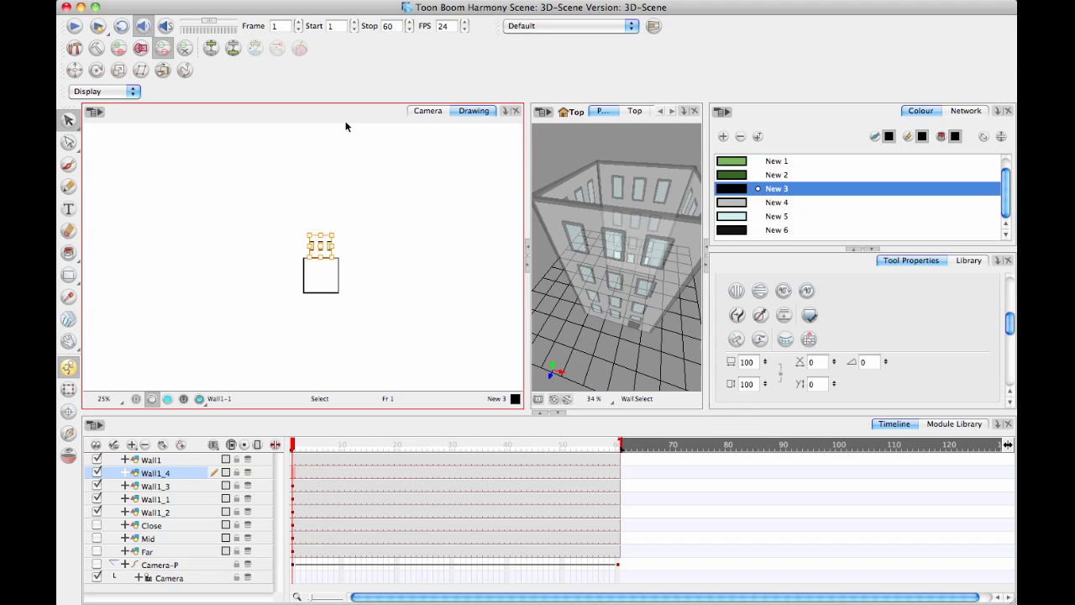
key("Delete")
Fill the square with the grey New 4 colour and rename the Wall1_4 layer as Roof
left_click(69, 252)
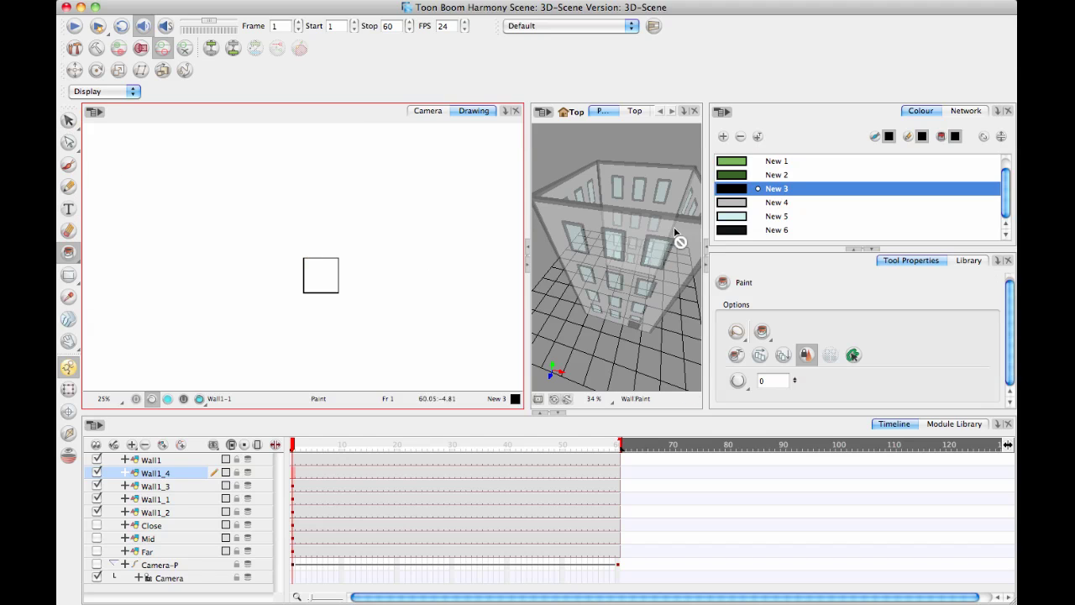
left_click(727, 202)
left_click(325, 273)
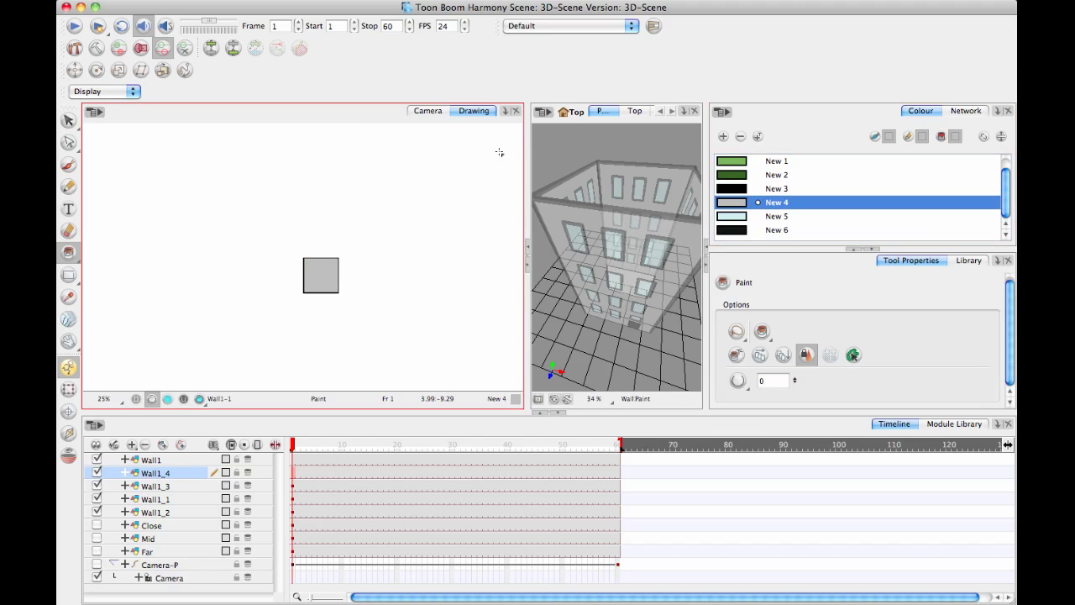
left_click(174, 473)
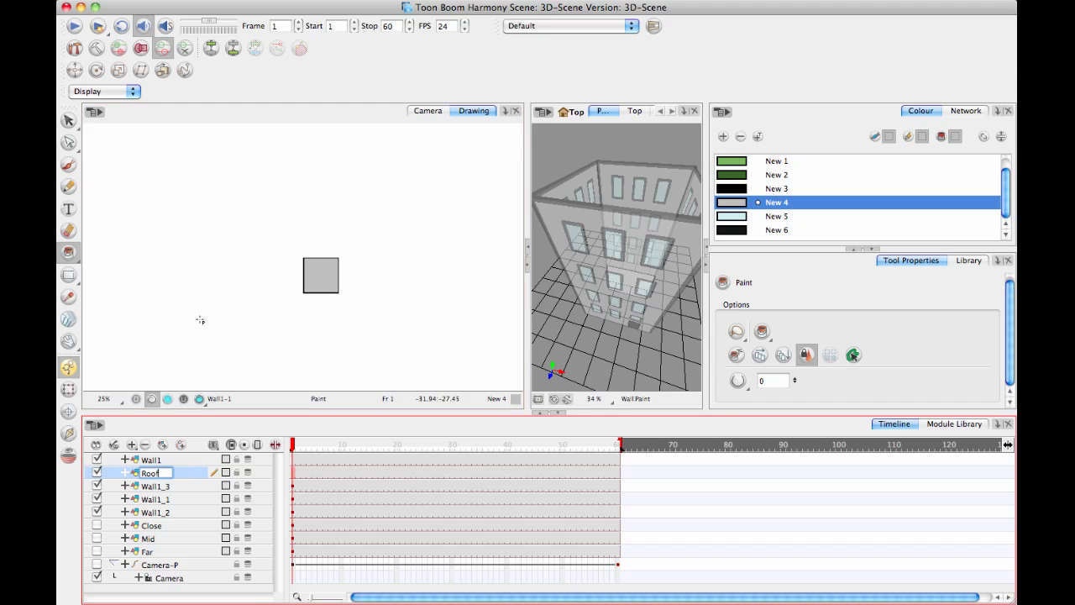
key("Return")
Return to the camera view of the scene and enable 3D for the Roof layer
left_click(428, 111)
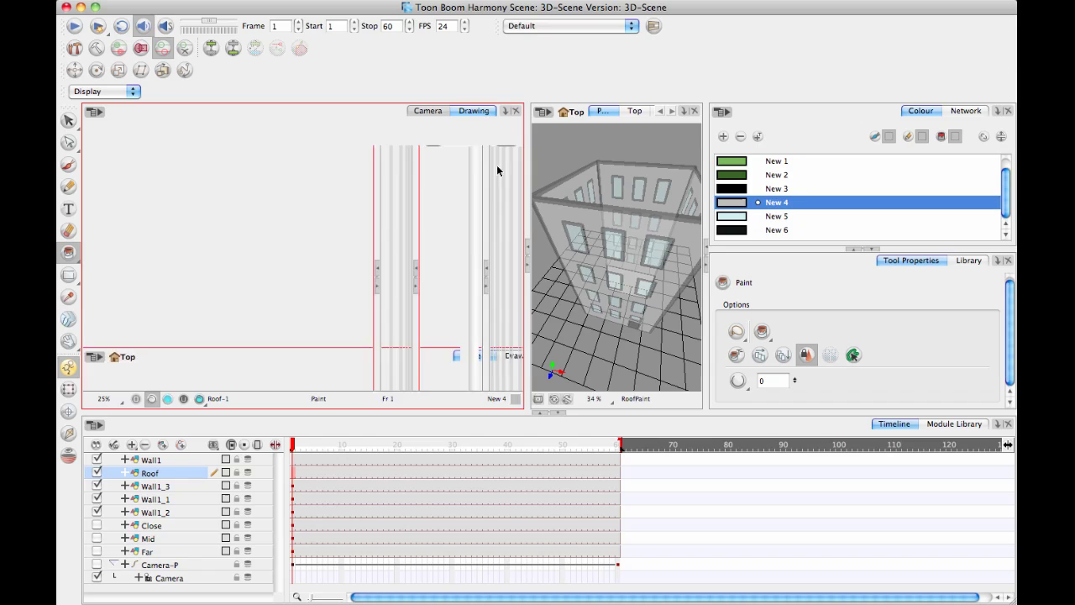
scroll(426, 262, "down", 1)
scroll(426, 262, "down", 1)
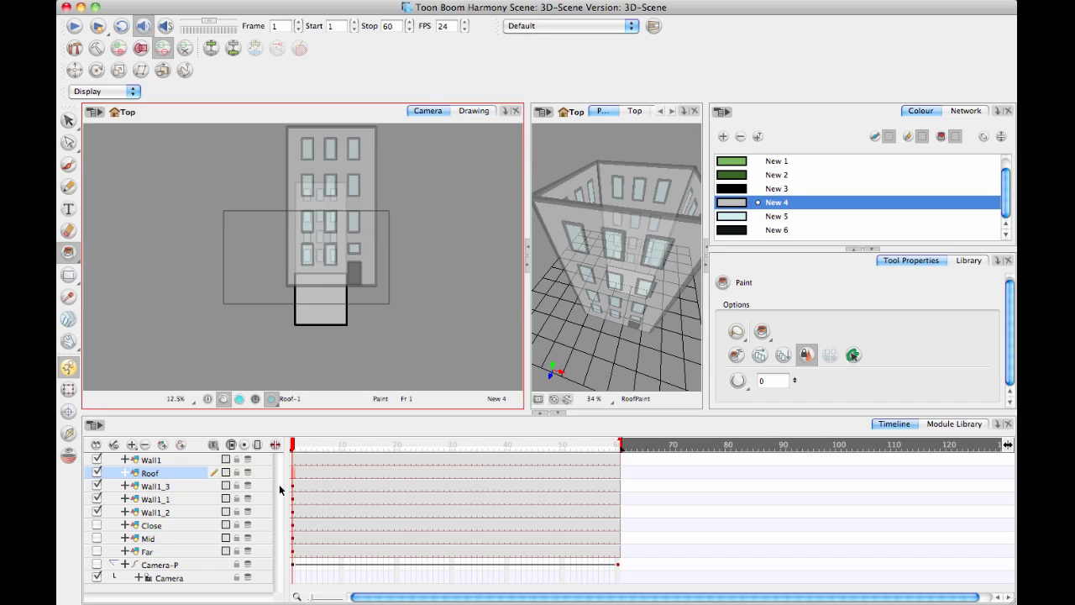
left_click(243, 475)
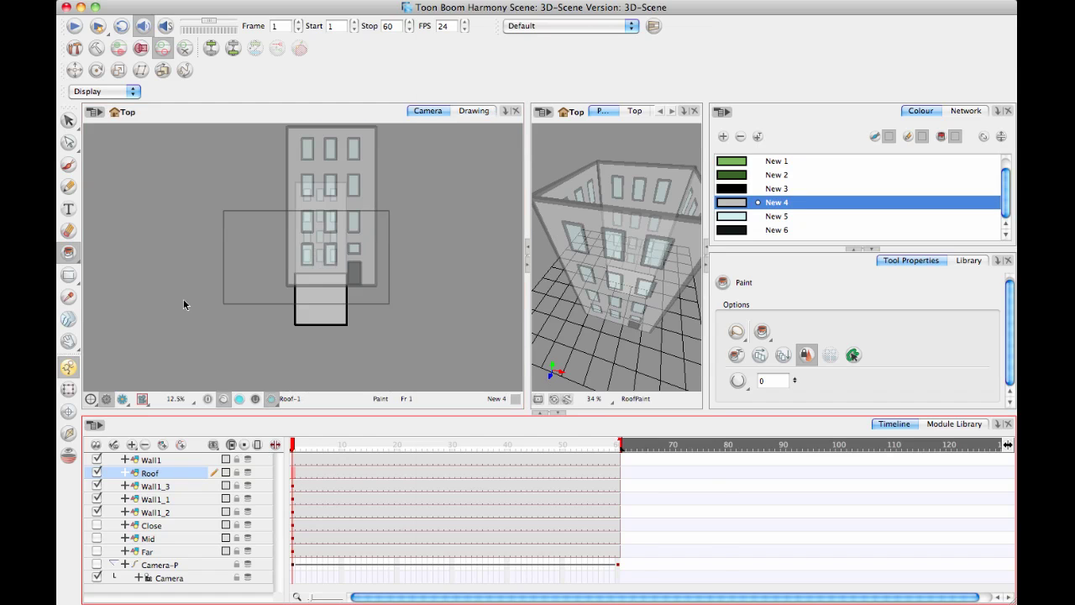
left_click(519, 119)
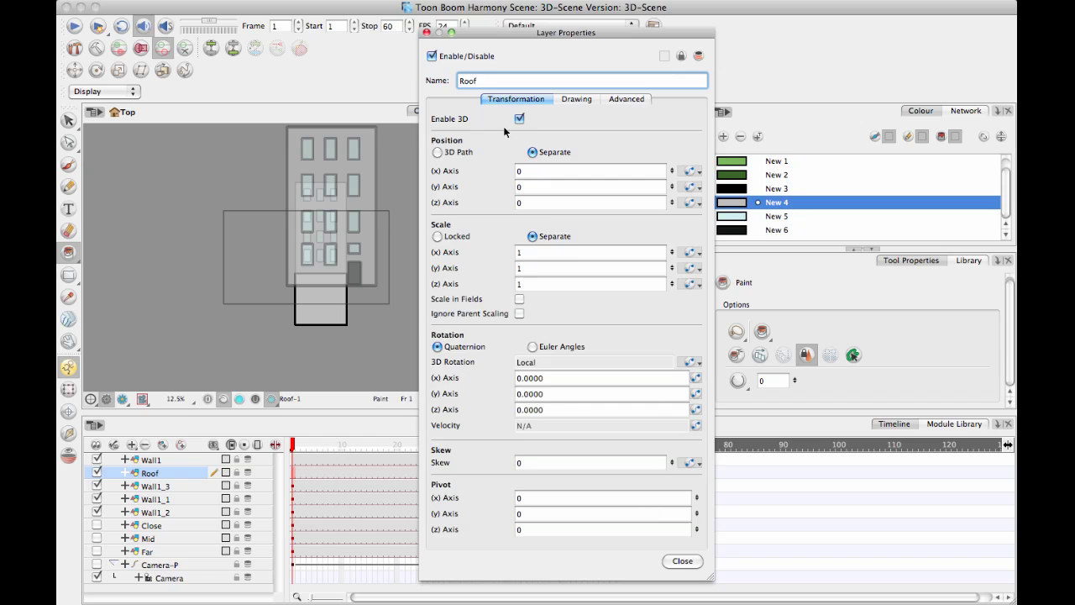
left_click(427, 33)
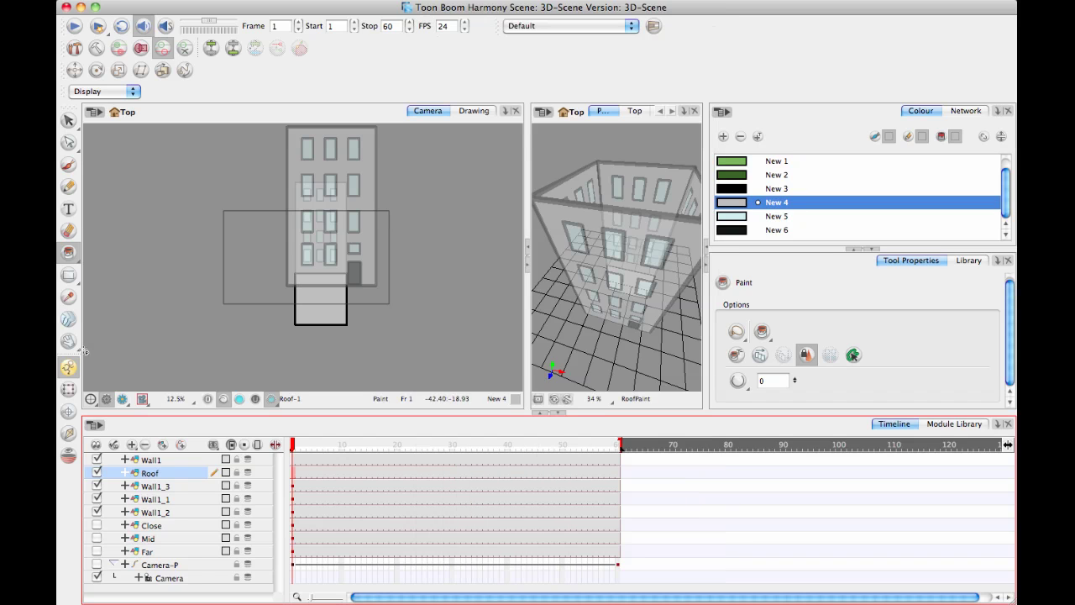
Transform the Roof layer, rotating it about its X axis until the square lies flat, parallel to the ground grid
left_click(68, 389)
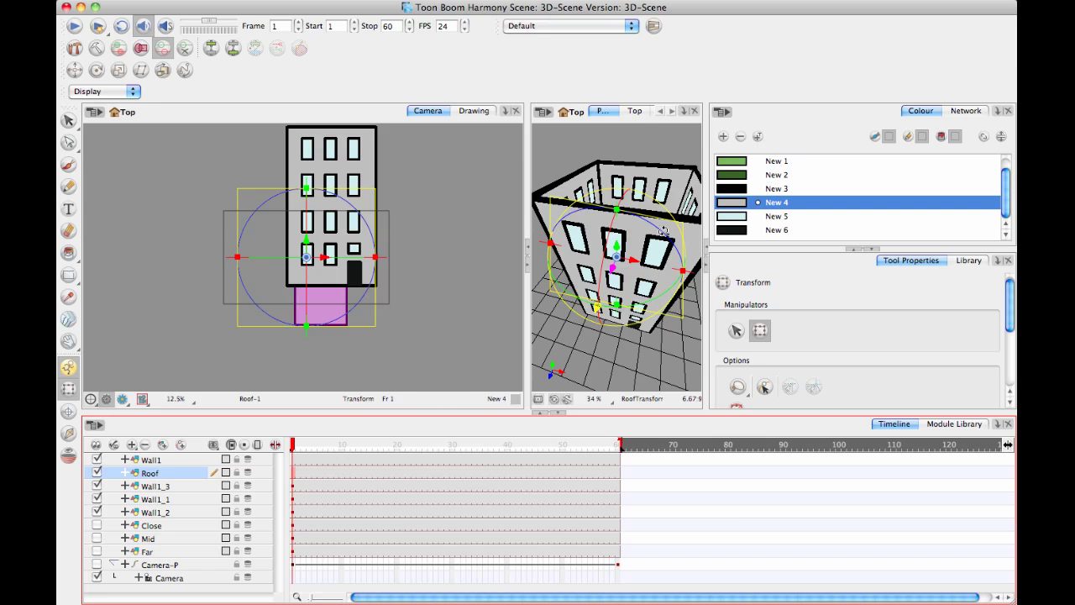
left_click_drag(664, 231, 634, 204)
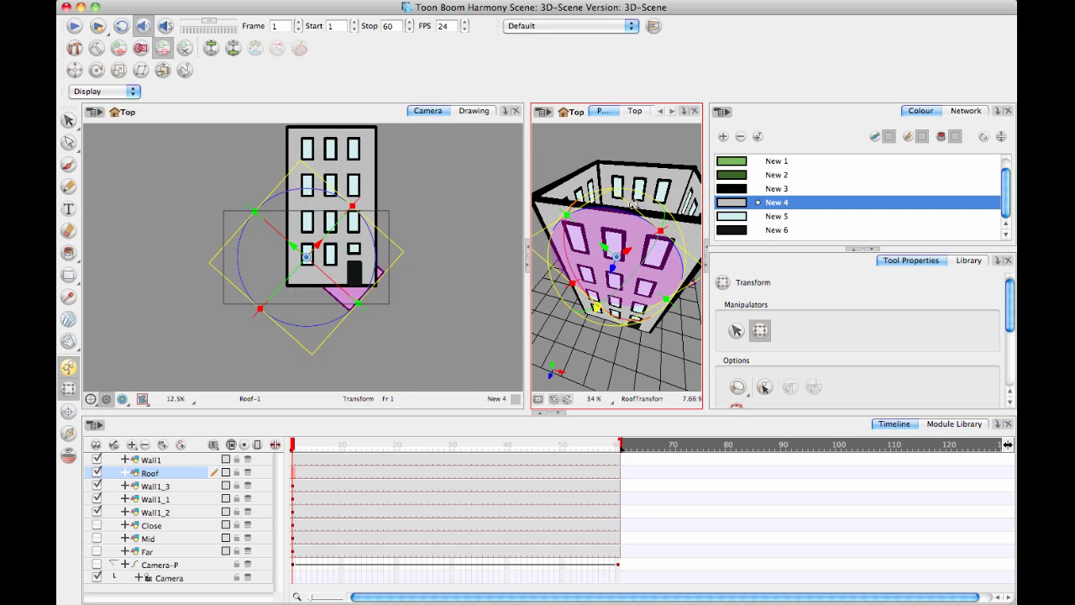
left_click_drag(637, 272, 551, 284)
key("super+z")
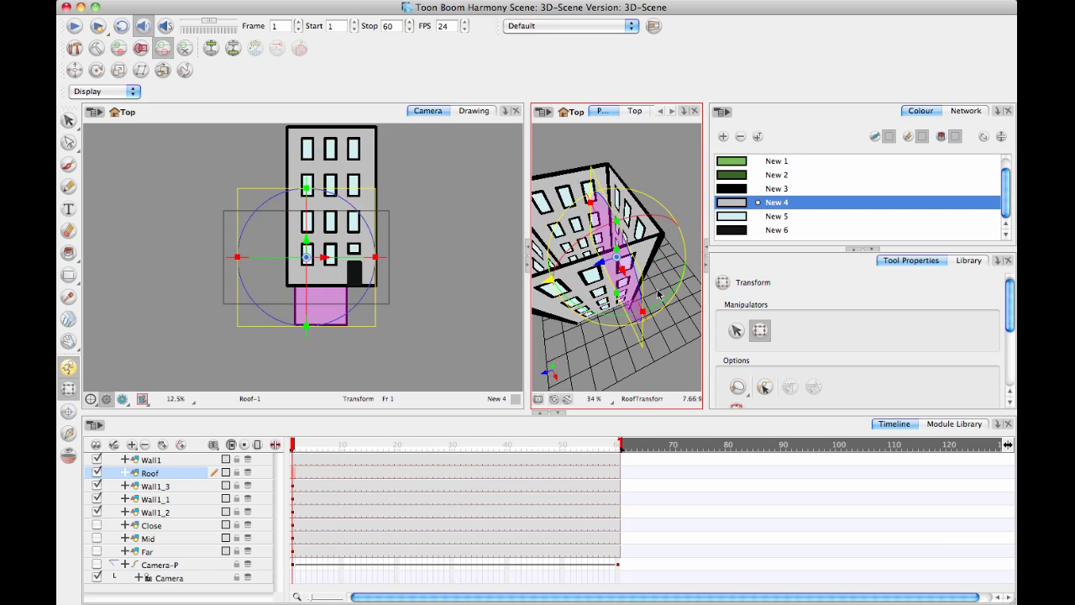
left_click_drag(652, 281, 561, 208)
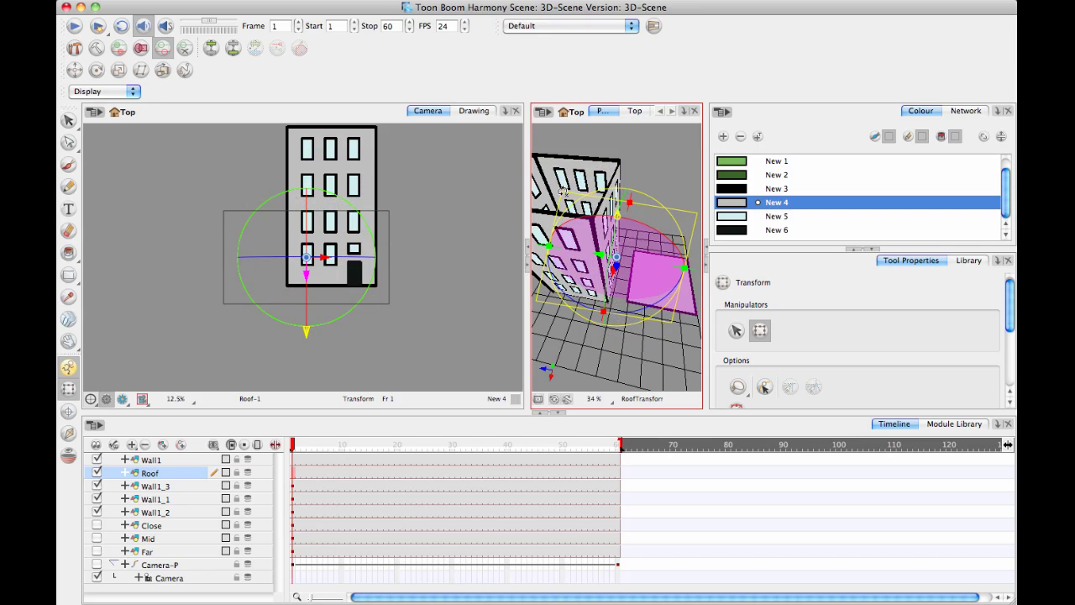
Set the Roof layer's X-axis rotation at frame 1 to exactly 90 degrees in its 3D rotation function
double_click(174, 473)
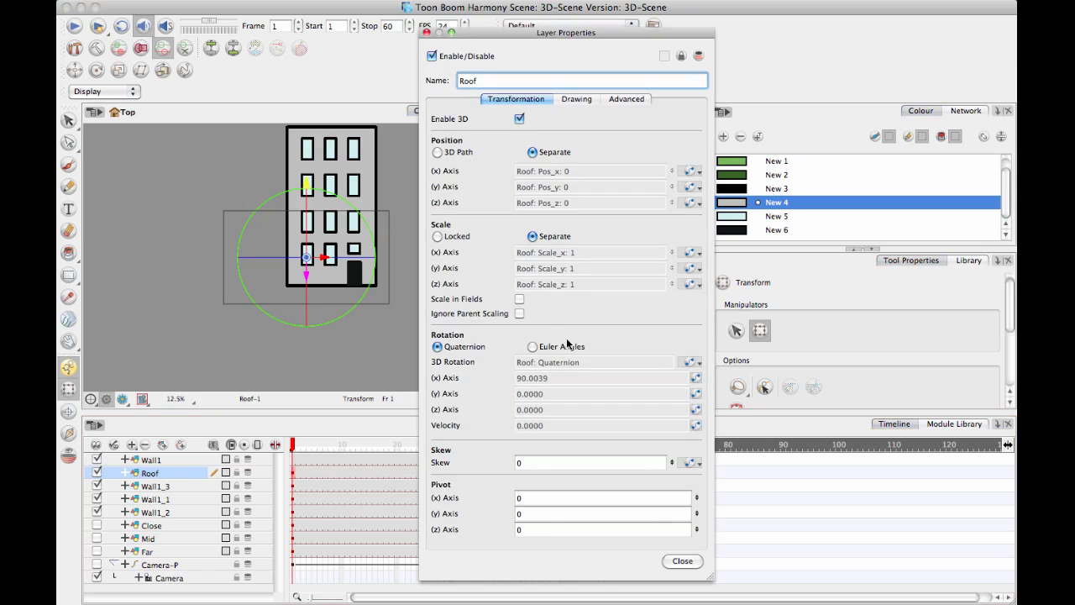
left_click(695, 379)
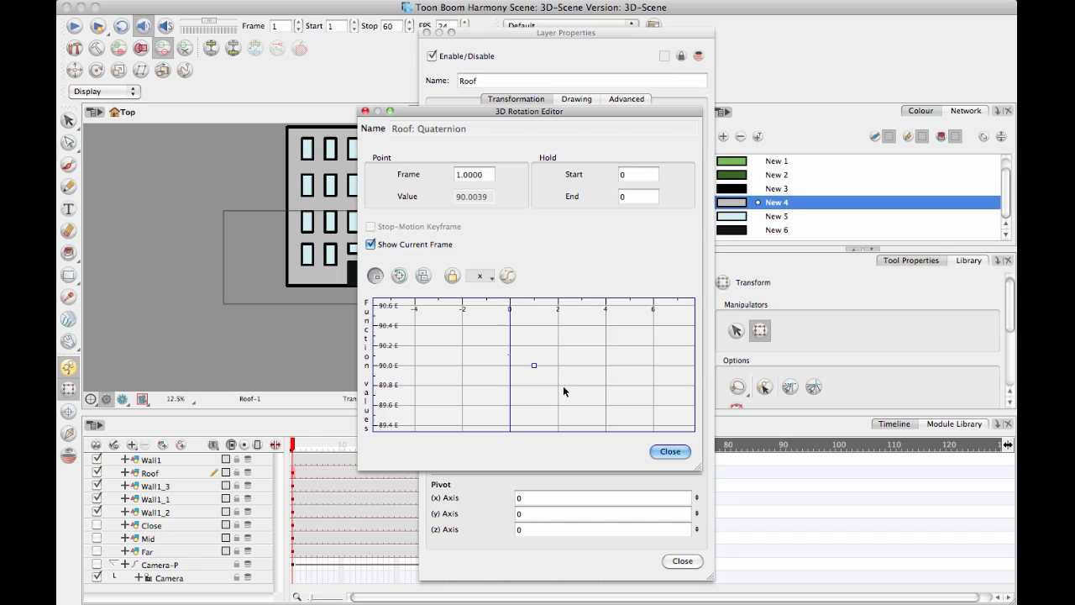
left_click(533, 366)
left_click(485, 198)
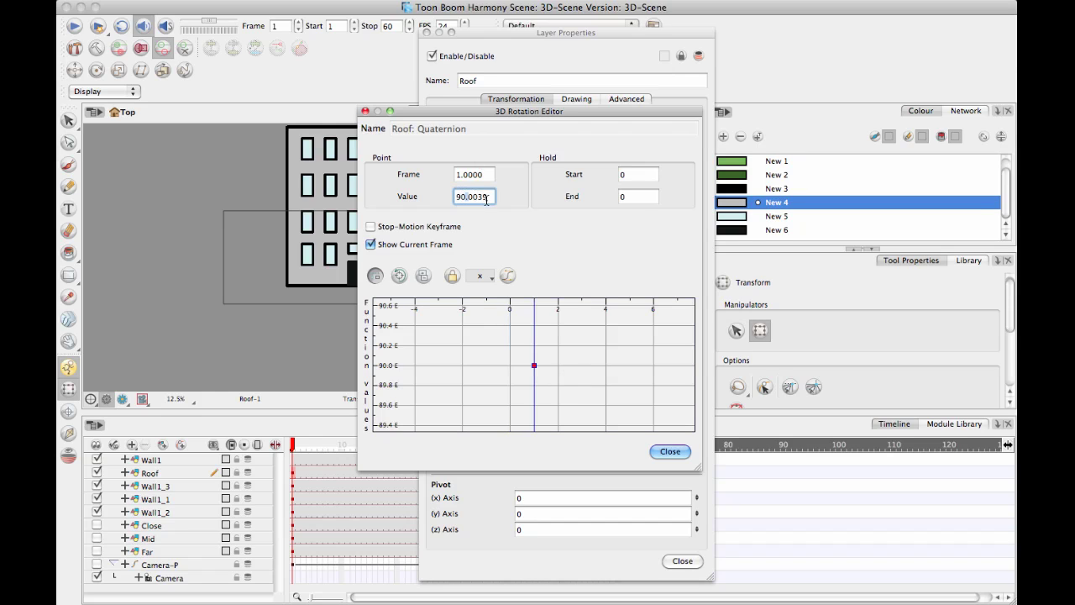
double_click(485, 199)
type("90")
key("Return")
left_click(671, 451)
left_click(684, 561)
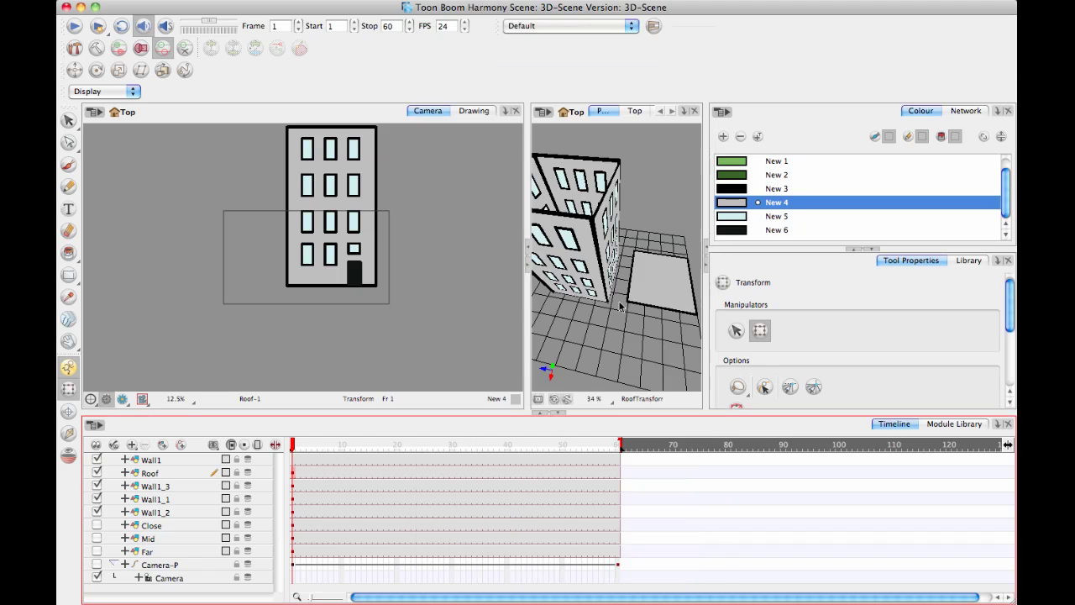
Raise the flat Roof layer to the height of the walls' upper edges, checking the alignment from the side
left_click(178, 475)
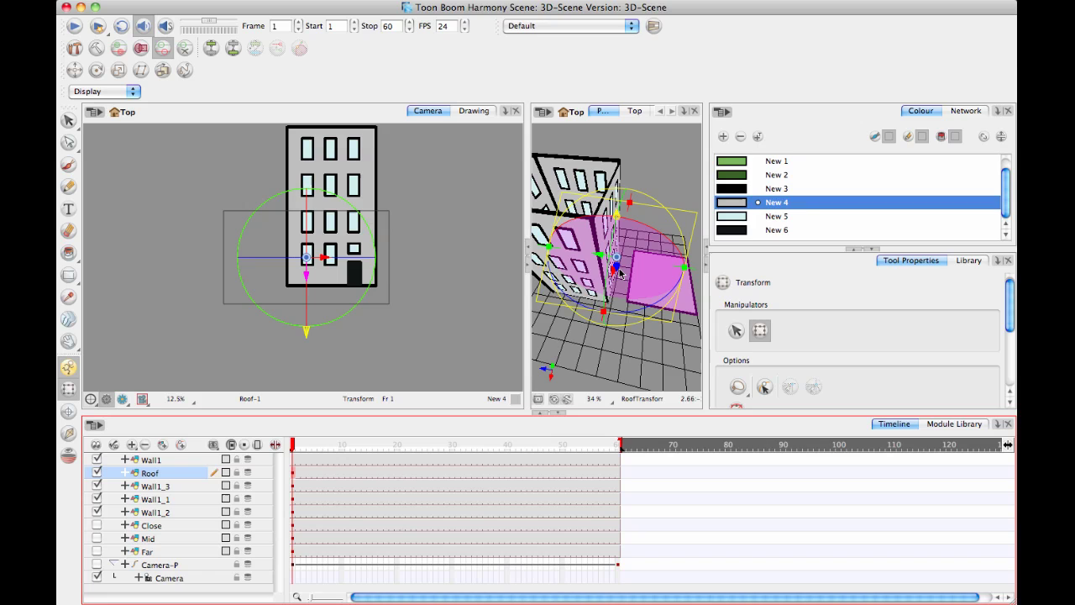
left_click_drag(613, 236, 629, 217)
left_click_drag(584, 256, 624, 255)
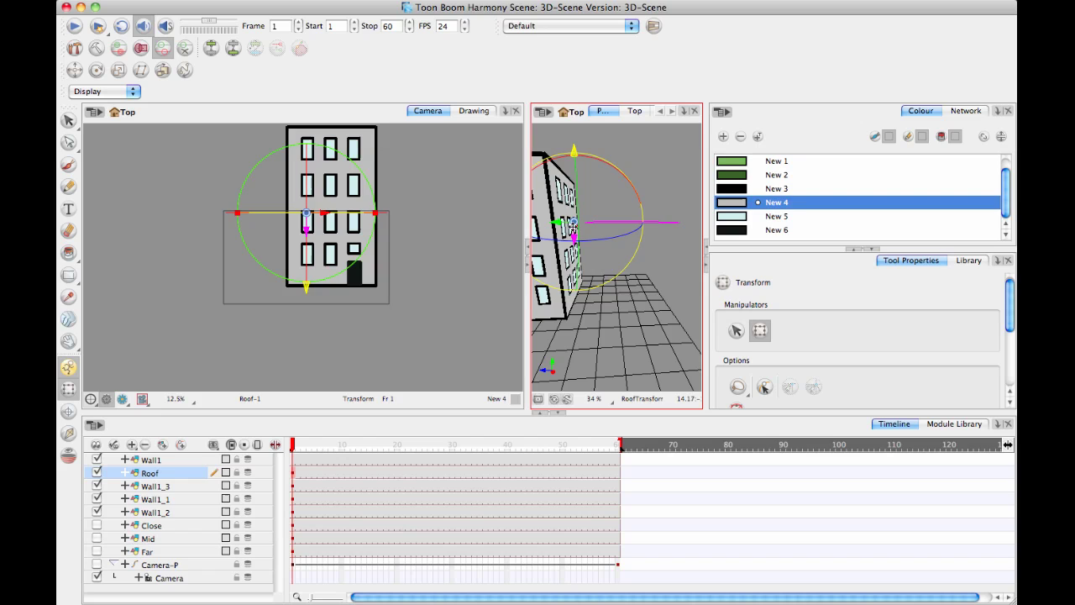
left_click_drag(573, 223, 612, 234)
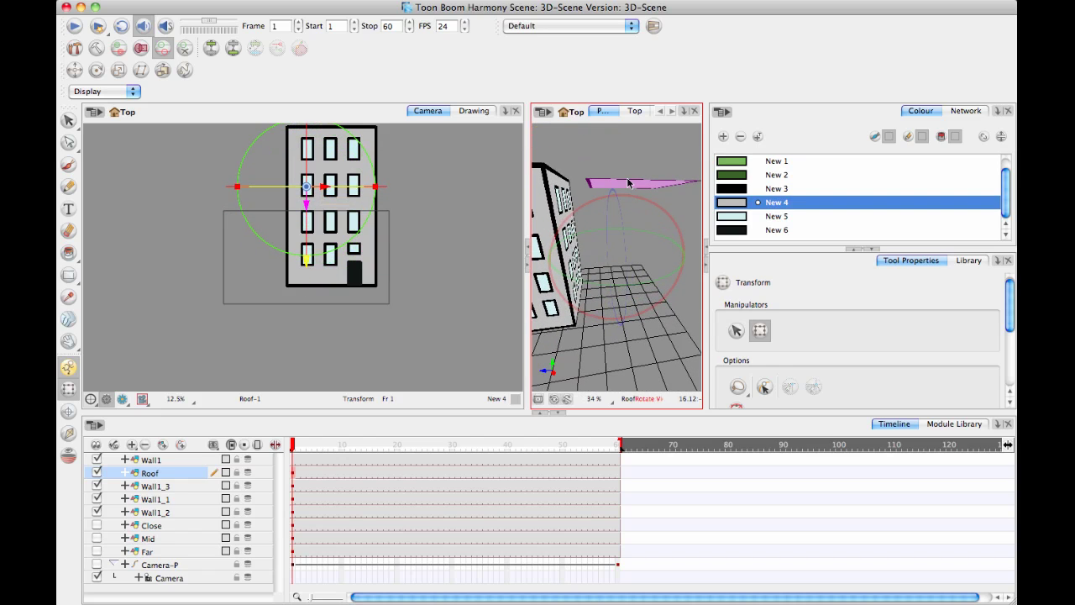
left_click(642, 115)
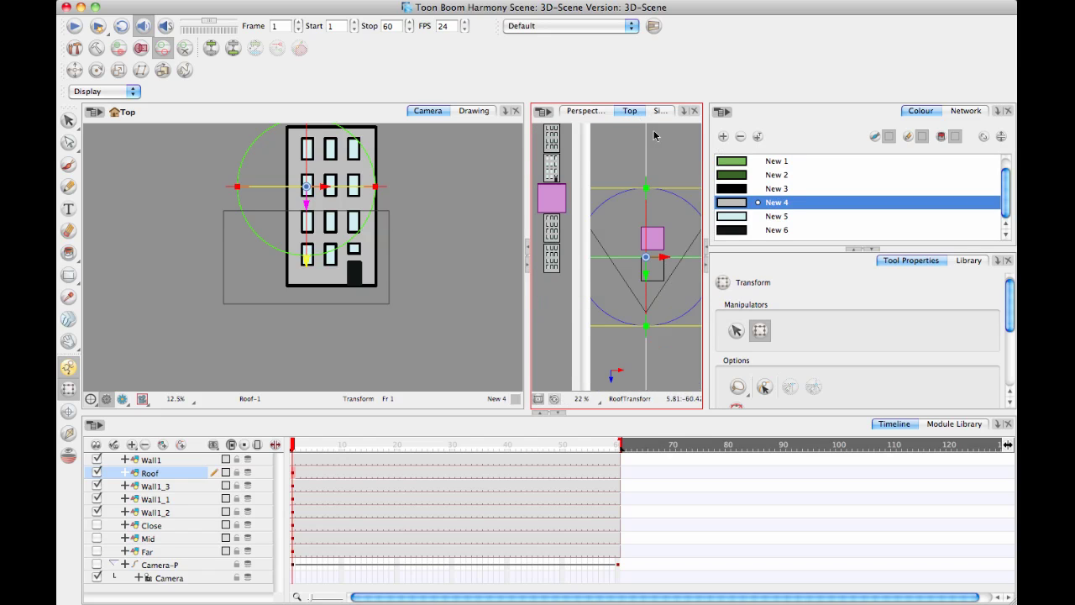
left_click(661, 111)
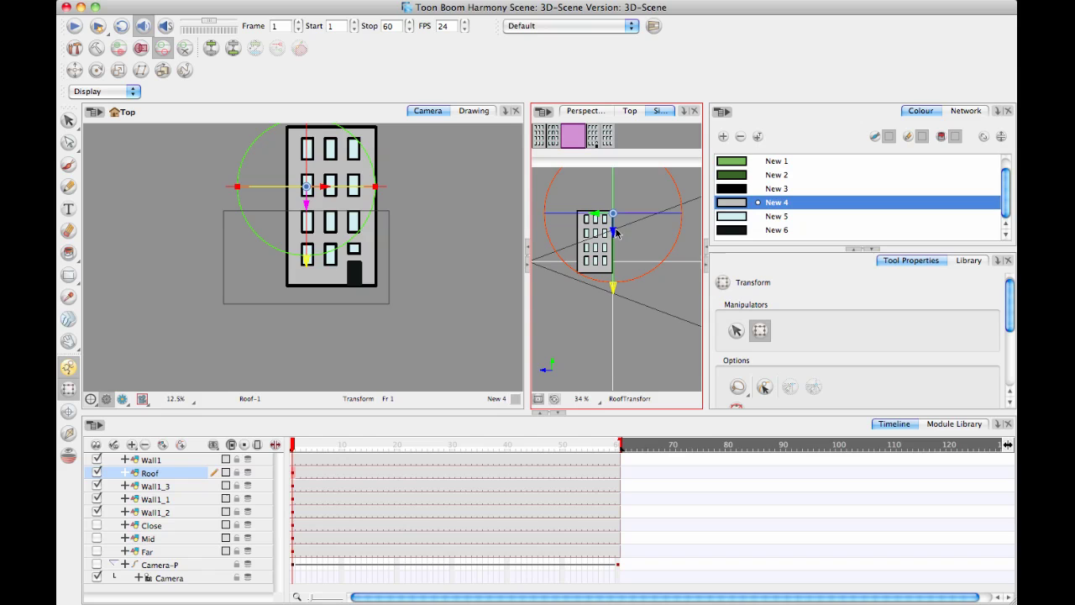
left_click_drag(614, 226, 615, 228)
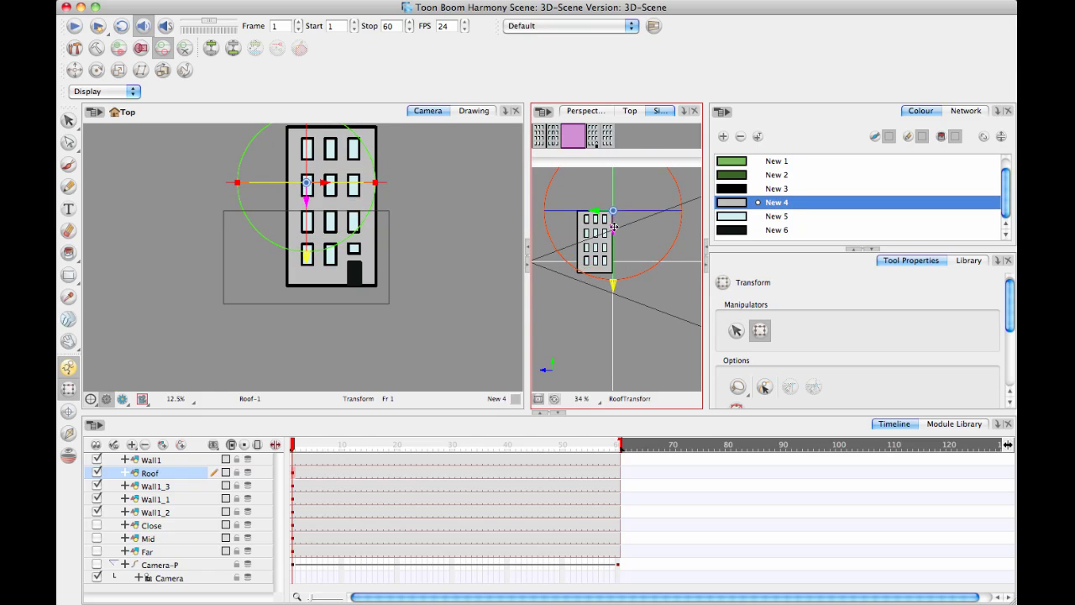
Bring up the Roof layer and the walls in the Top view
left_click(631, 112)
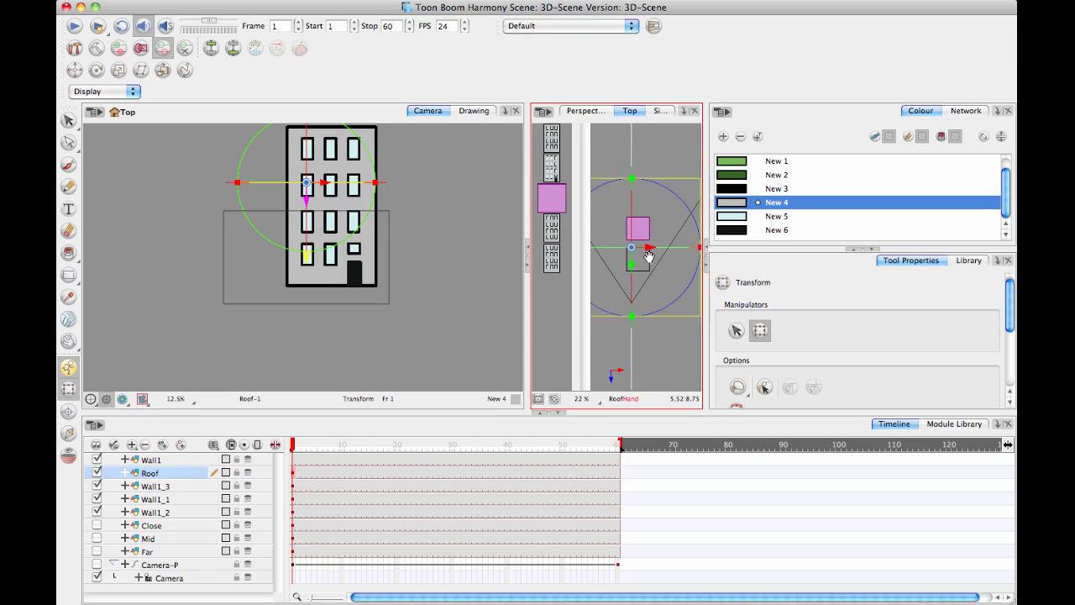